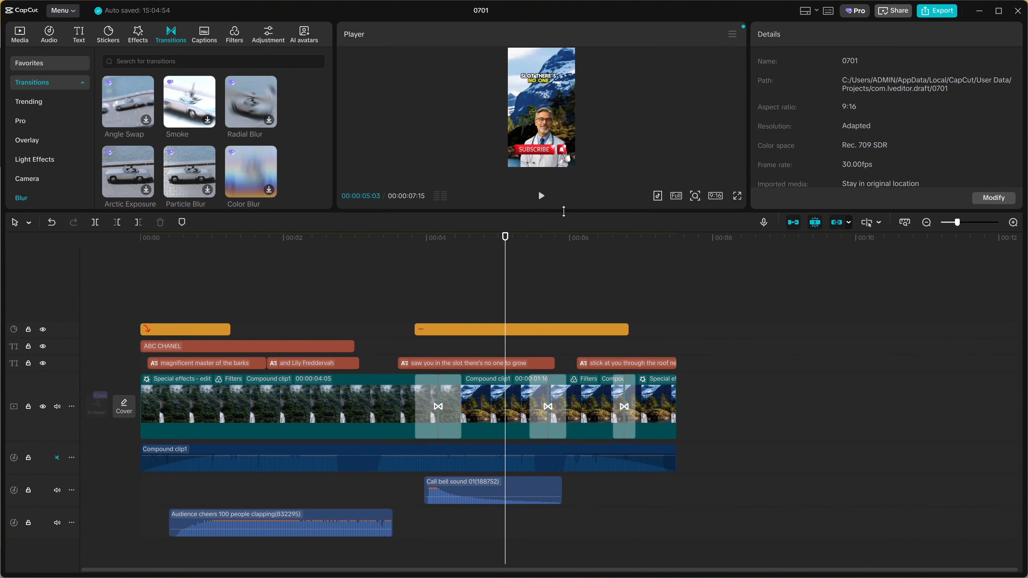
Enlarge the player area and look through the subscribe stickers and hand clapping sound effects, previewing the Clapping sound
drag(564, 211, 140, 471)
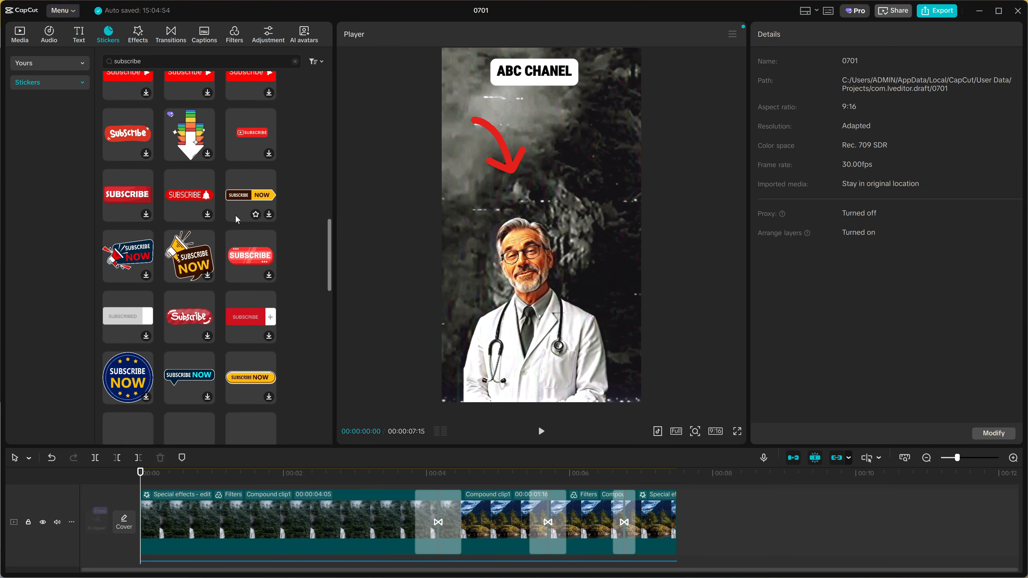
scroll(236, 219, down, 4)
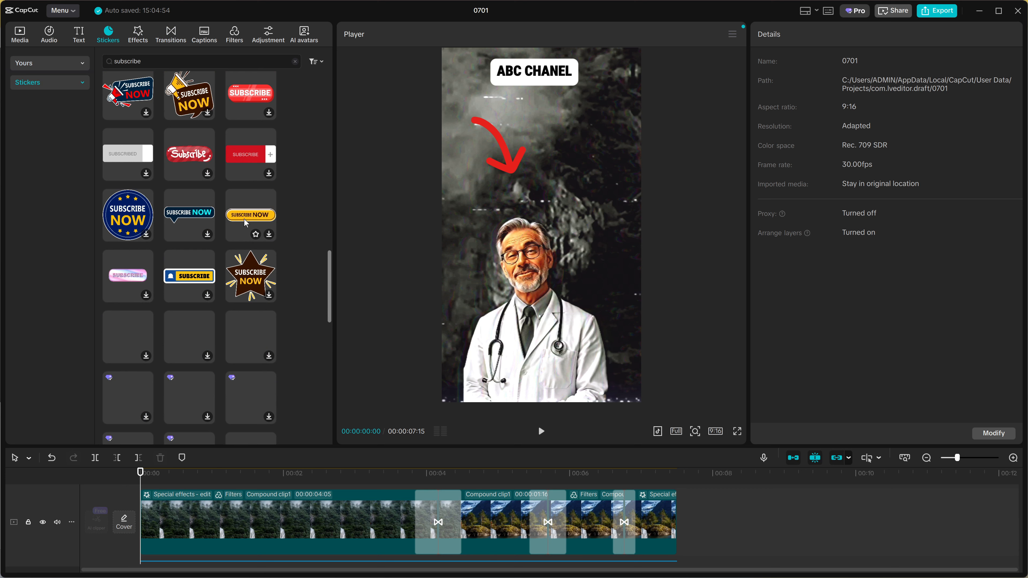
click(57, 42)
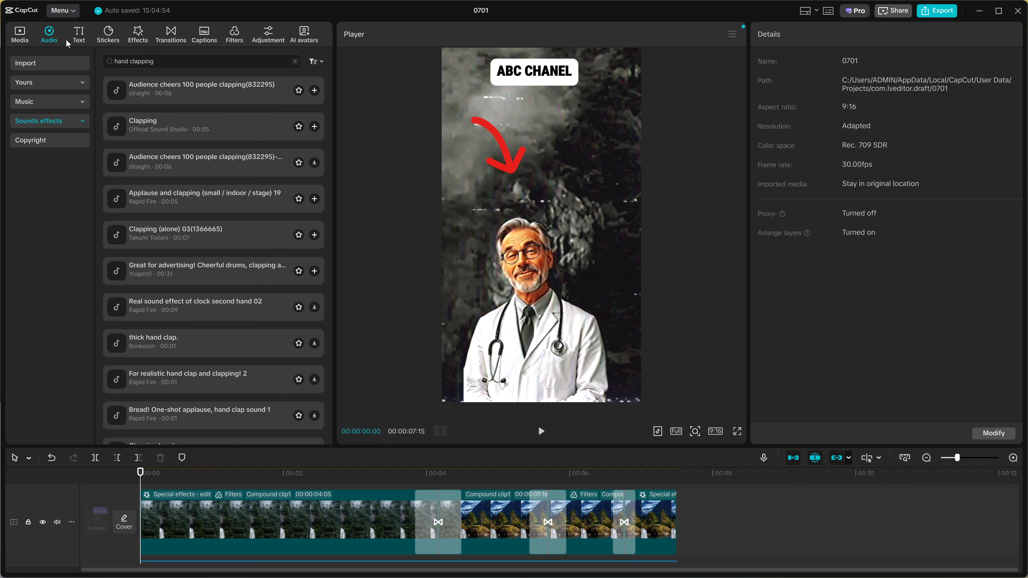
click(166, 128)
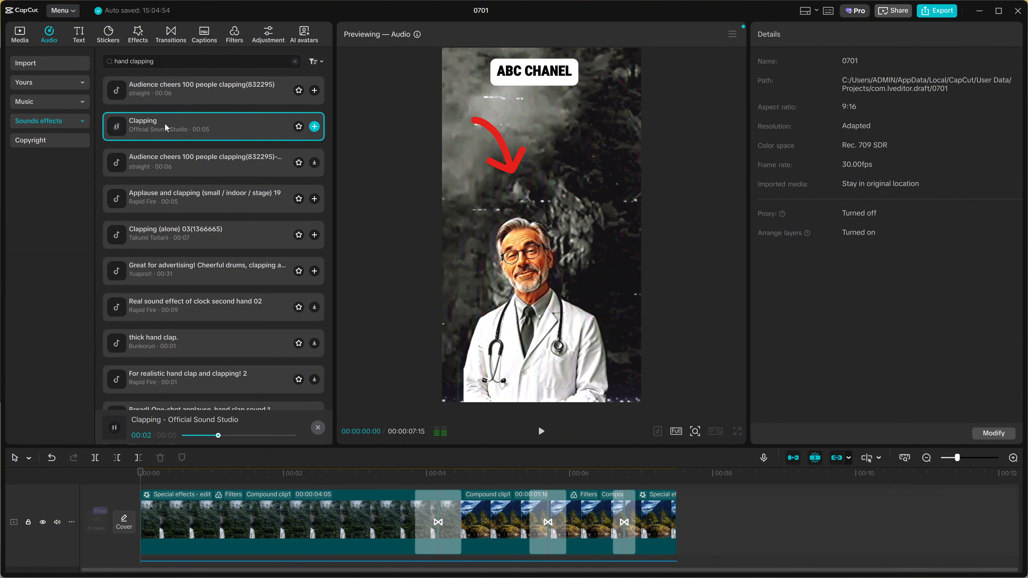
scroll(122, 93, down, 1)
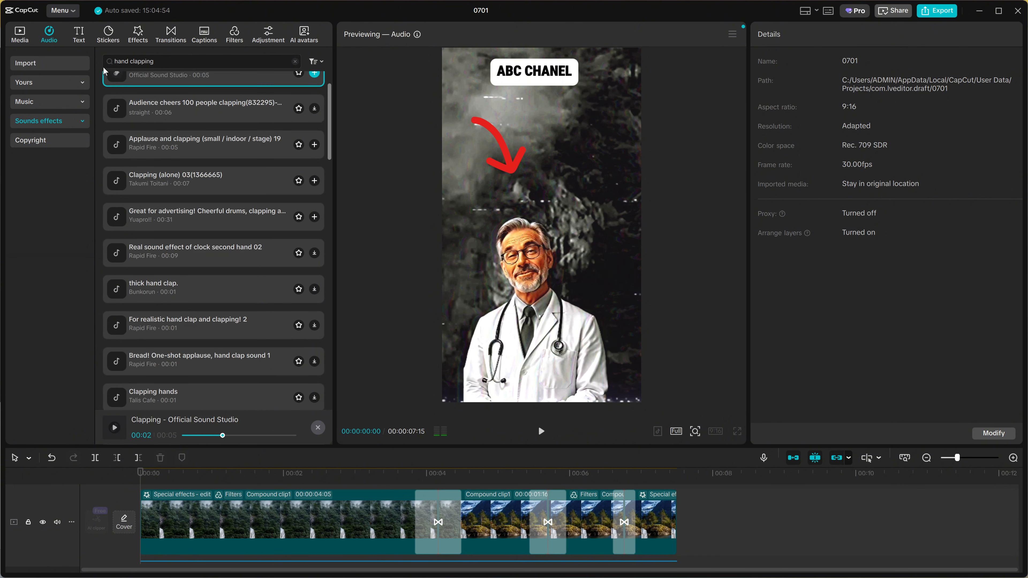
click(82, 40)
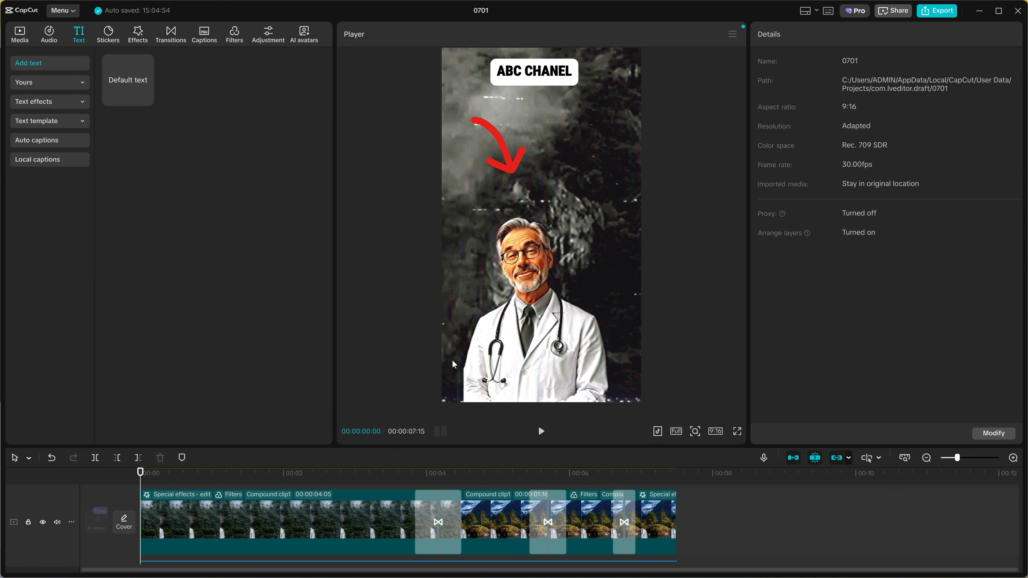
Move the playhead to the first transition at 00:00:04:05 and view the player's aspect ratio and social media preview options
drag(143, 483, 407, 502)
drag(335, 278, 94, 262)
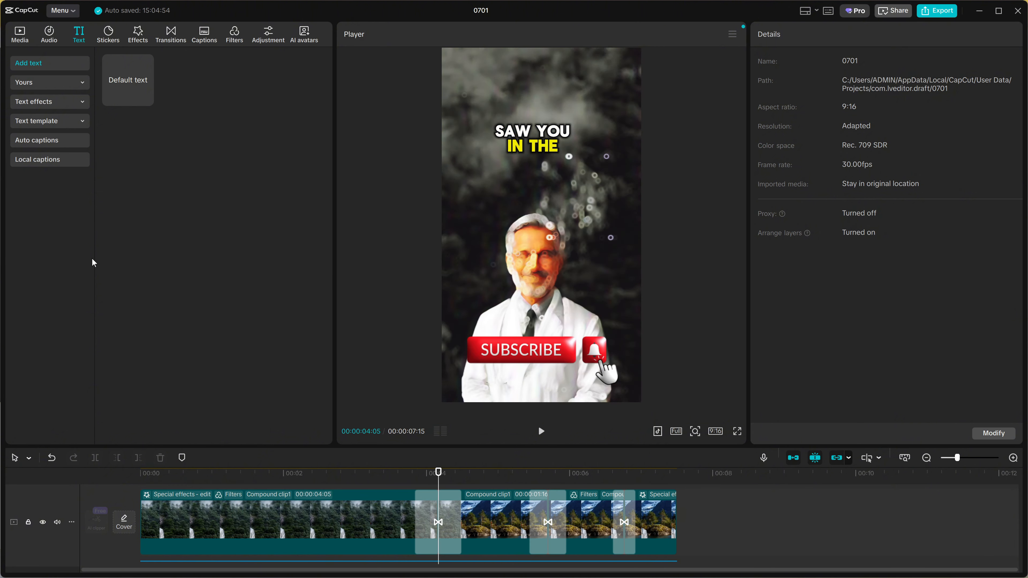
click(715, 431)
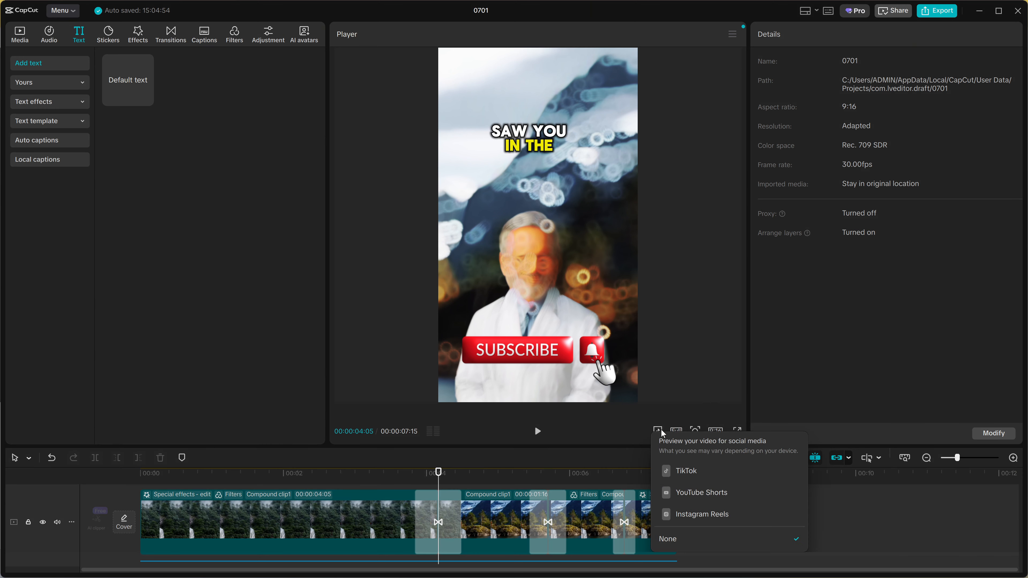
click(657, 430)
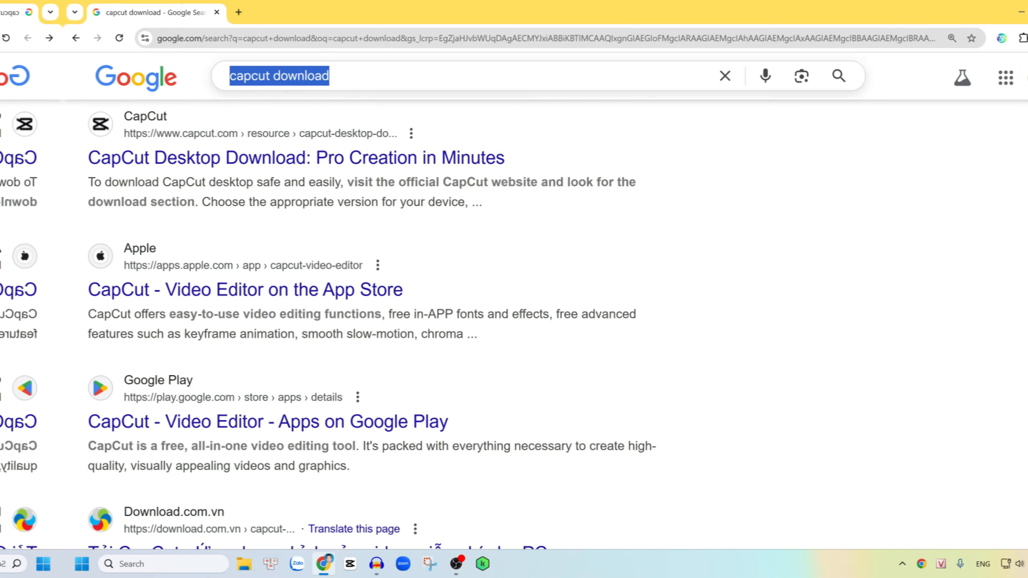
View the Google search suggestions for the query "capcut download" and dismiss them
click(268, 76)
drag(267, 76, 160, 77)
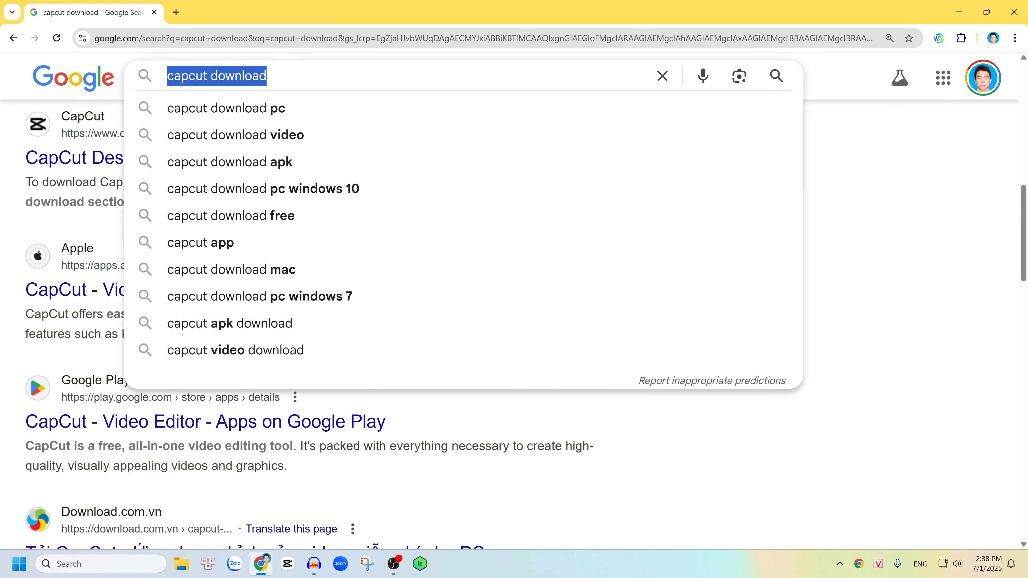
click(830, 442)
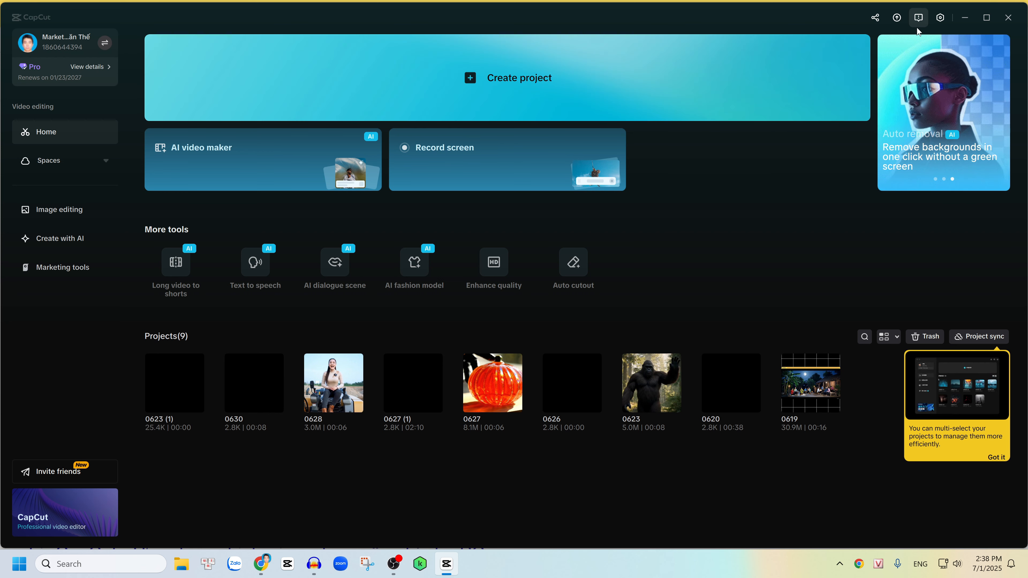
Open the version information and check for program updates
click(940, 19)
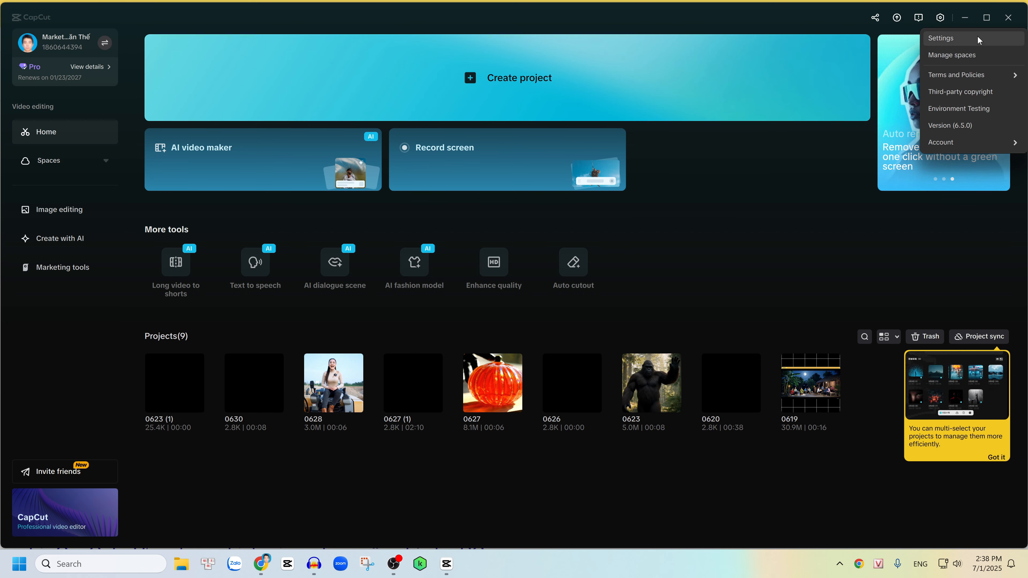
click(957, 127)
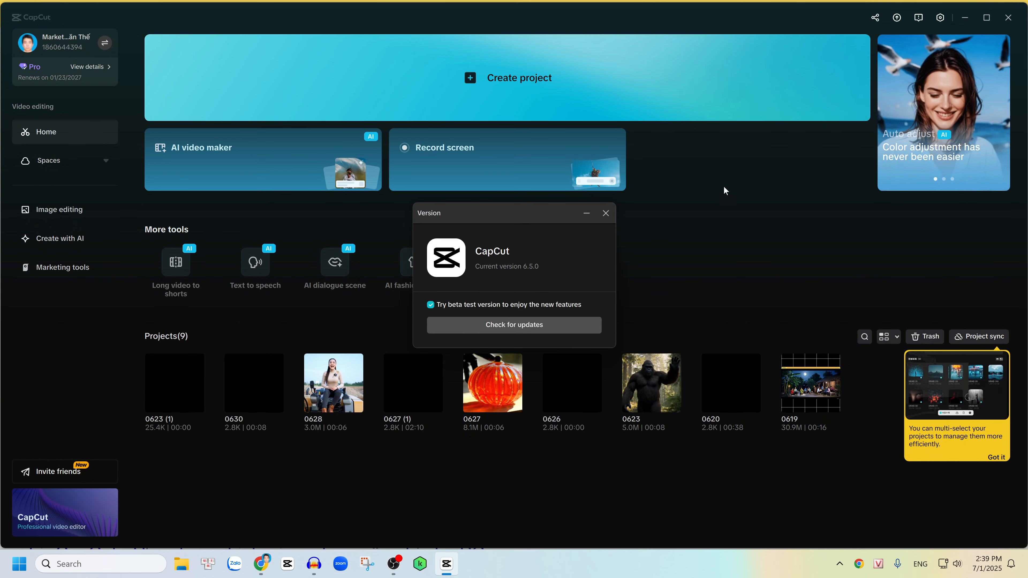
click(532, 325)
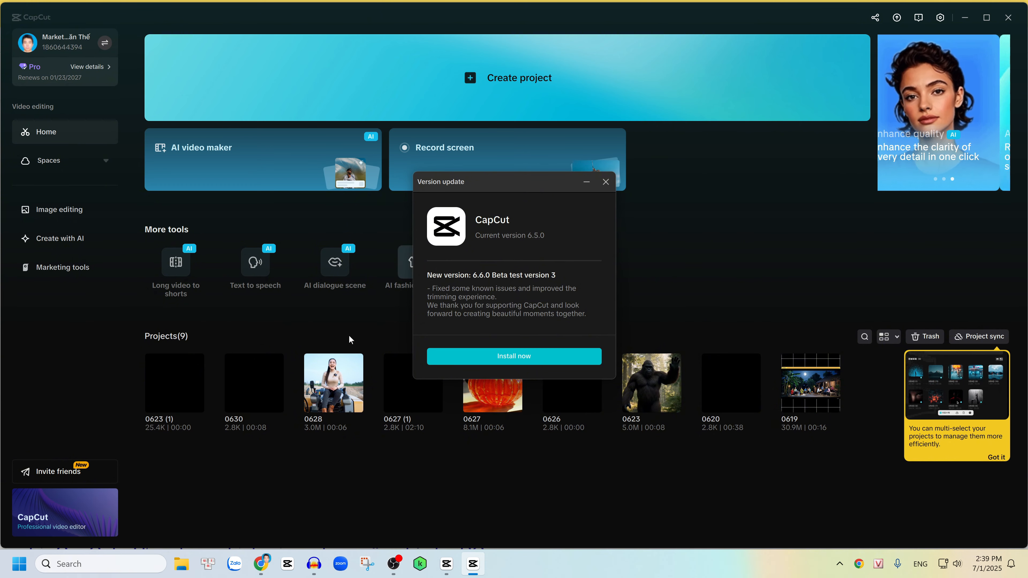
click(511, 355)
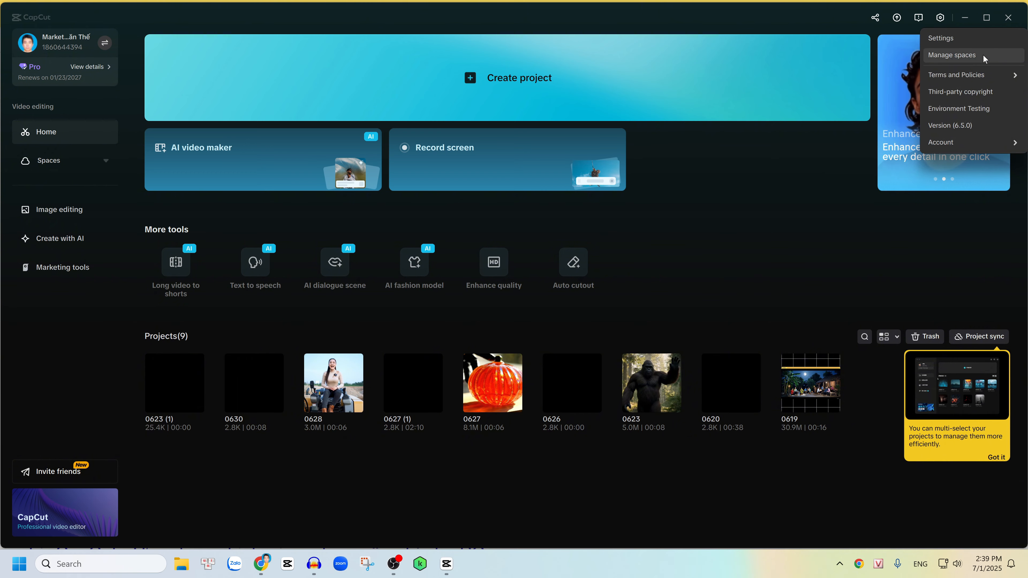
Open space management and try to create a new space
click(983, 56)
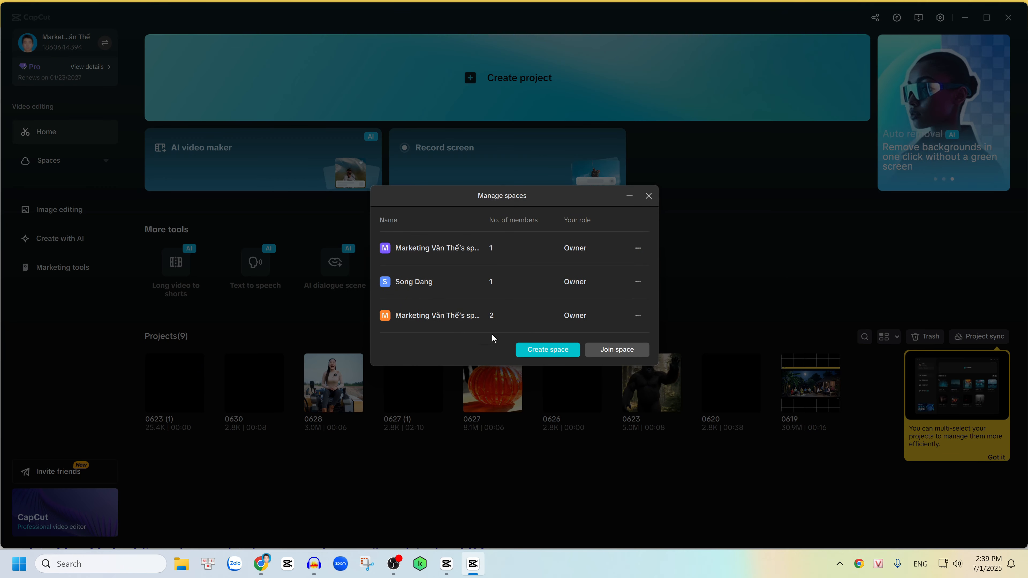
click(561, 351)
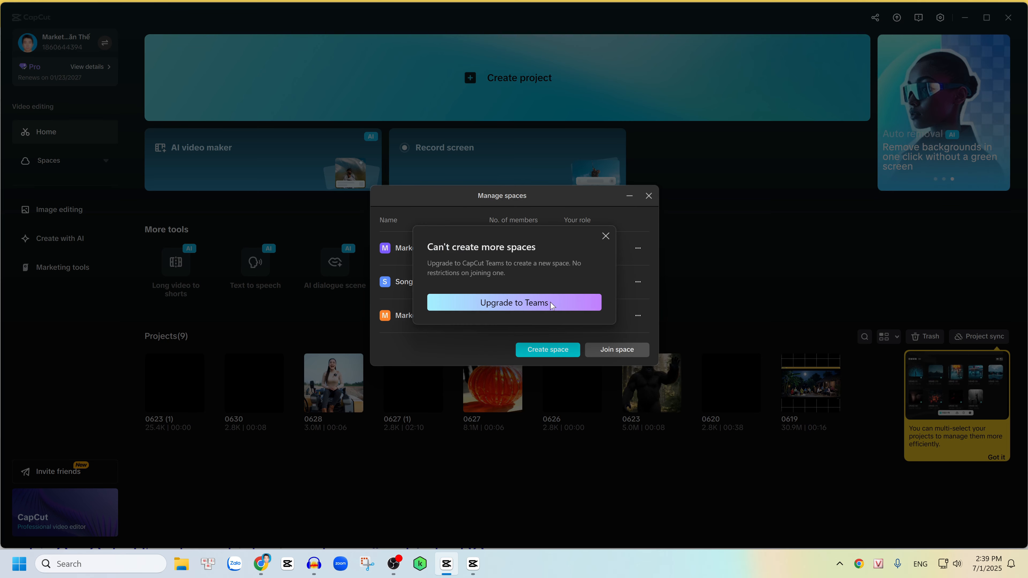
click(606, 236)
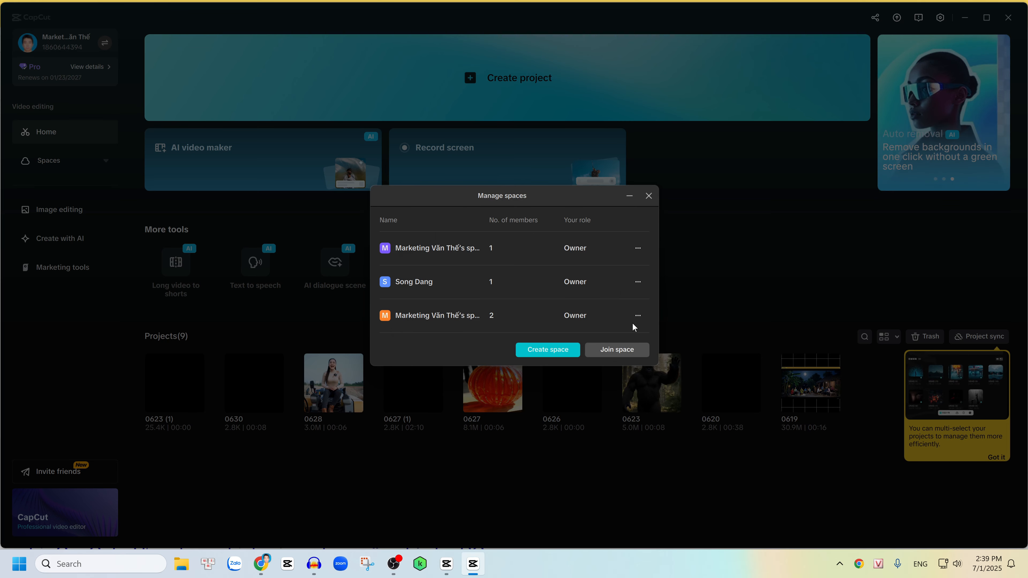
Open the deletion confirmation for the two-member space, cancel it and close space management
click(636, 317)
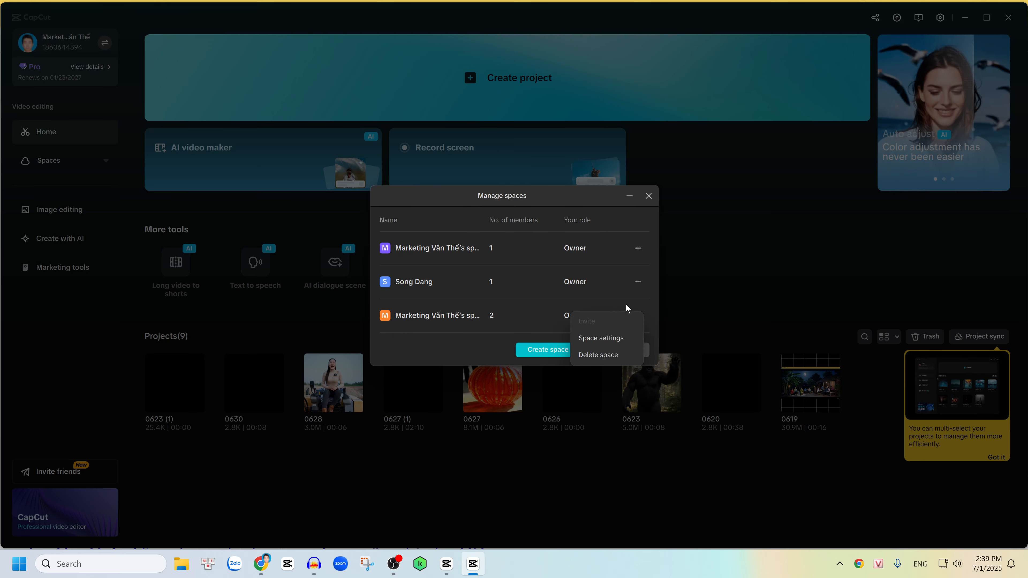
click(592, 356)
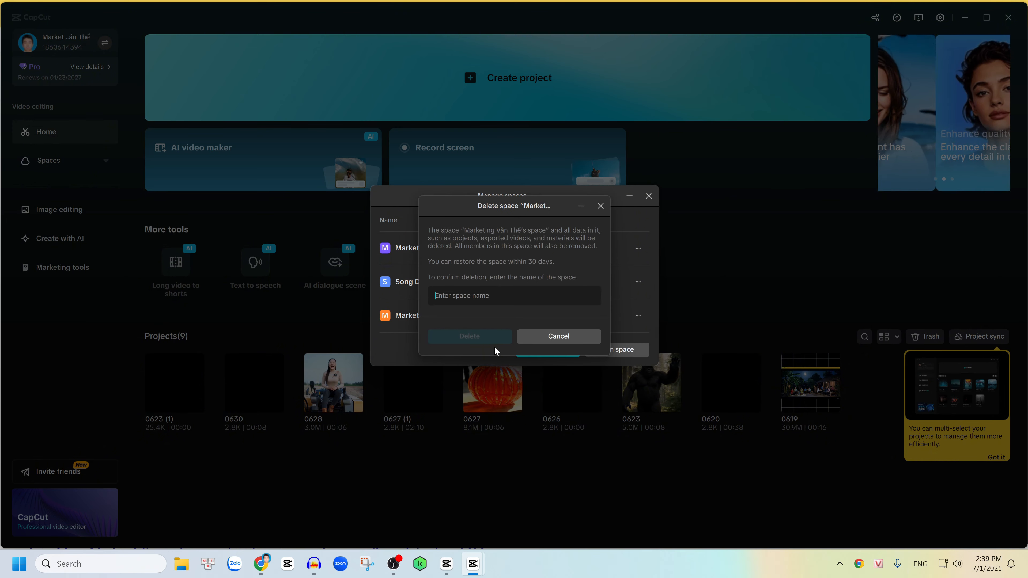
click(559, 336)
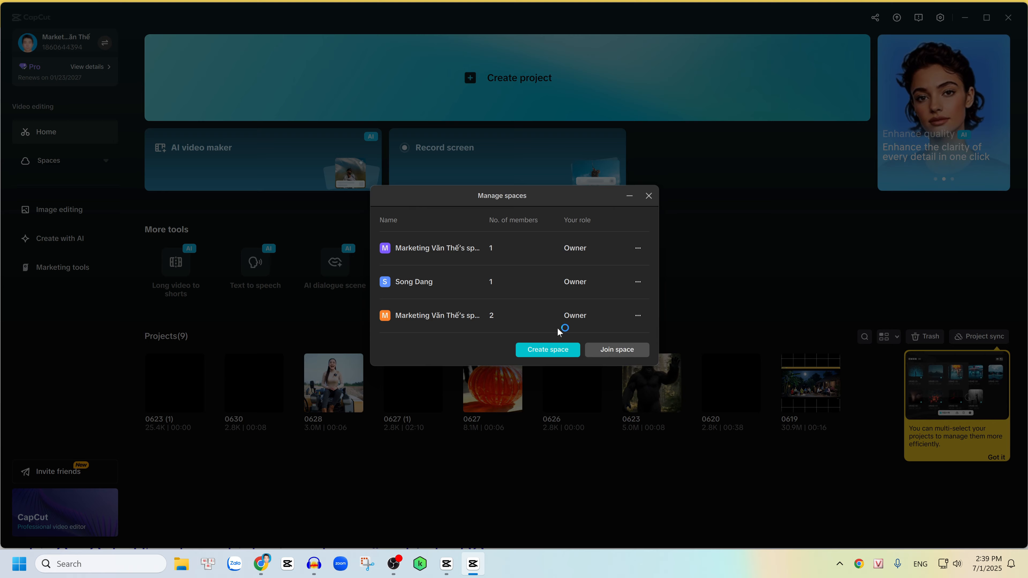
click(647, 196)
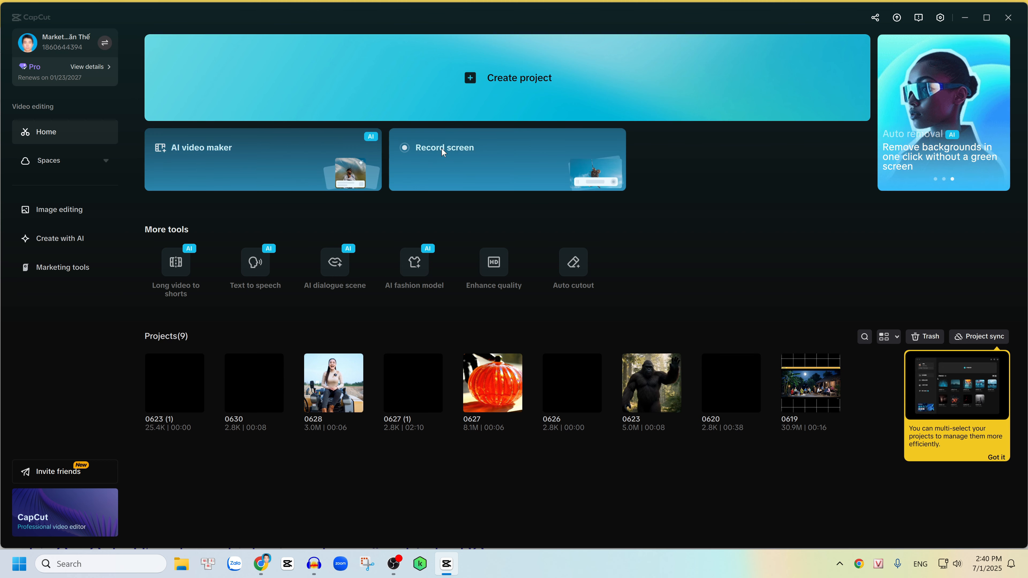
Create a new video project and look over its File commands
click(605, 182)
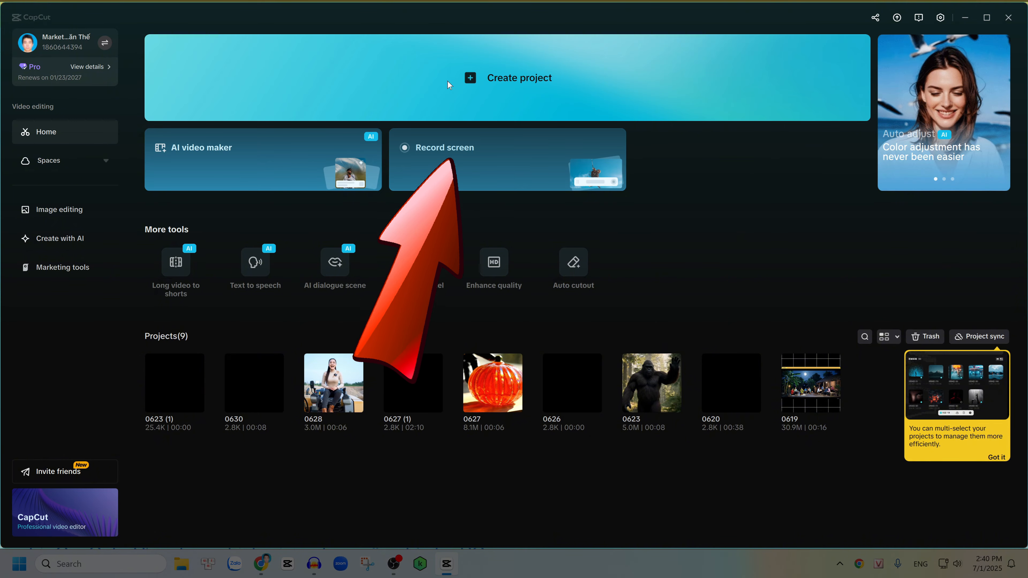
click(530, 78)
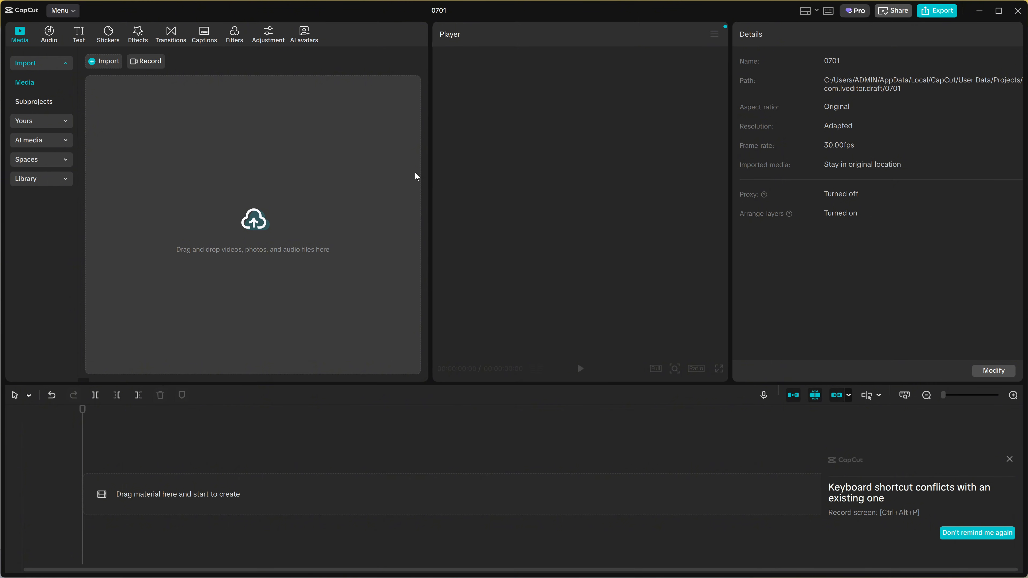
click(72, 13)
mouse_move(73, 37)
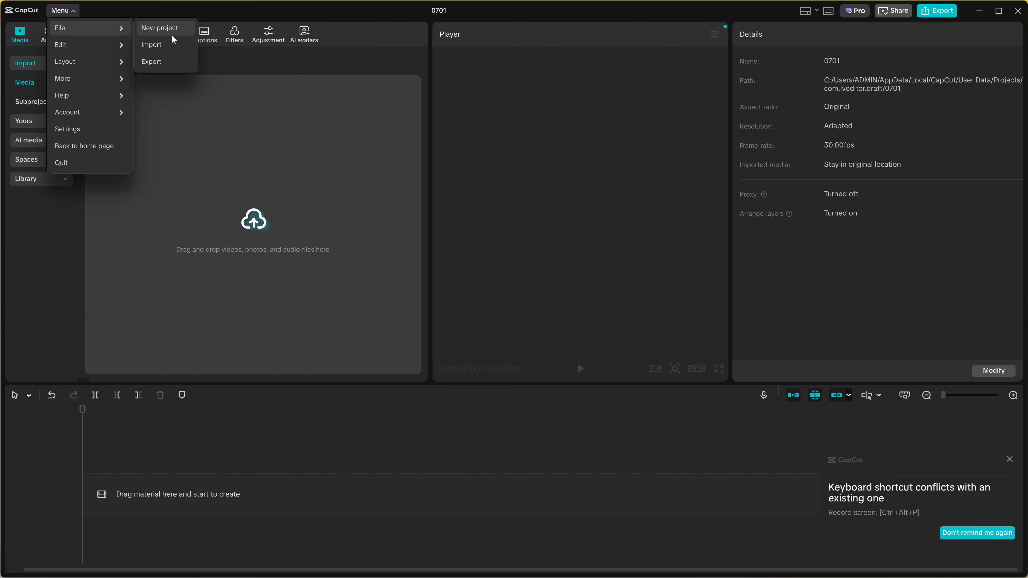
click(294, 61)
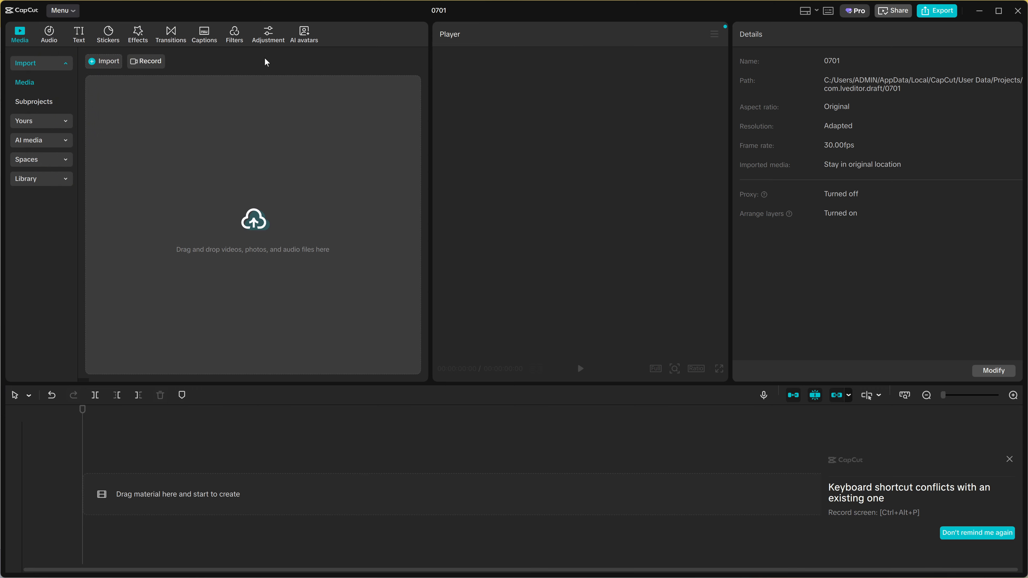
Look through the music categories in the audio library
click(48, 40)
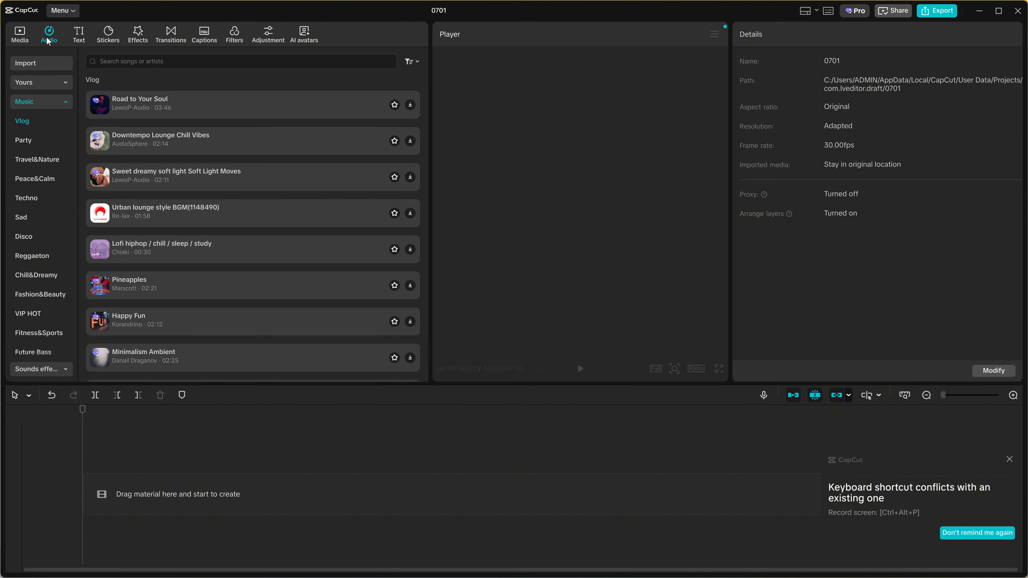
scroll(32, 243, down, 5)
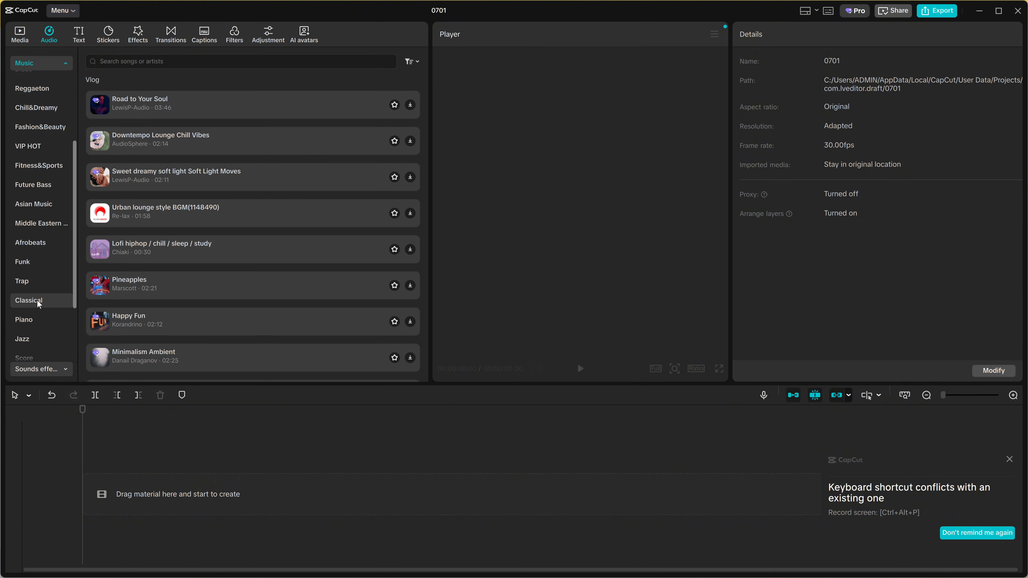
scroll(32, 243, up, 5)
Examine the stickers library, browsing the AI stickers, Icons and Wrong categories
click(80, 41)
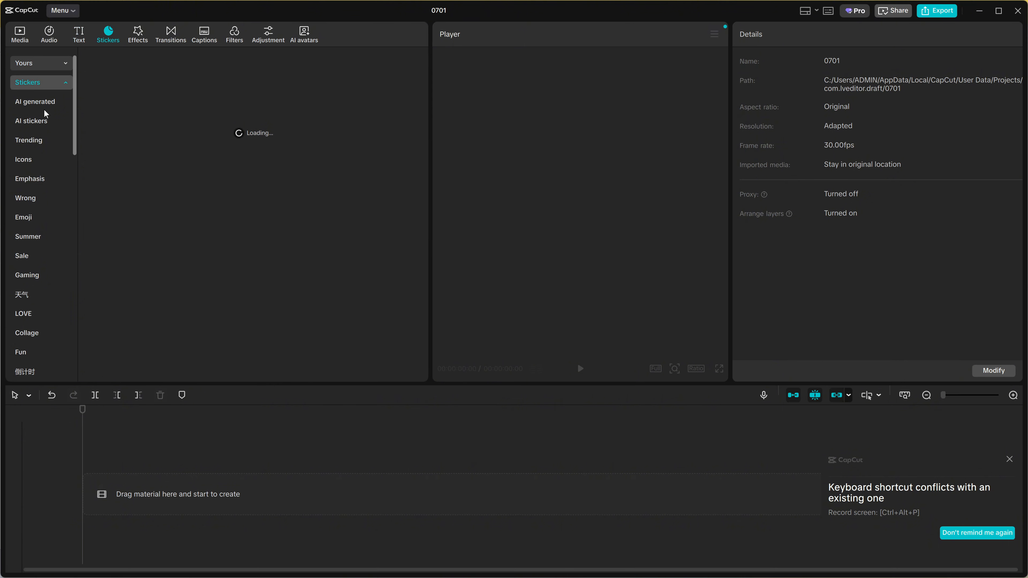
click(40, 121)
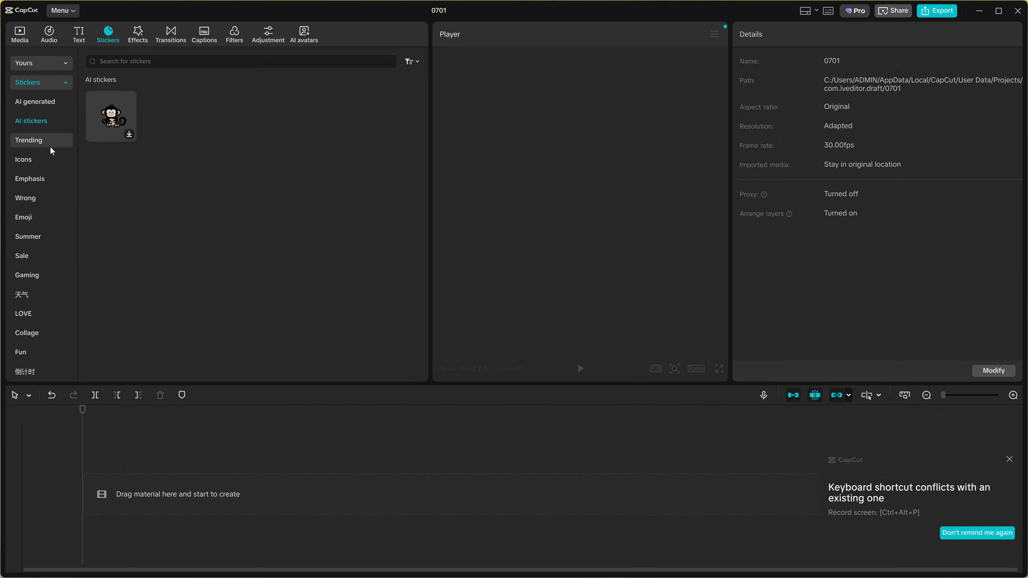
click(36, 159)
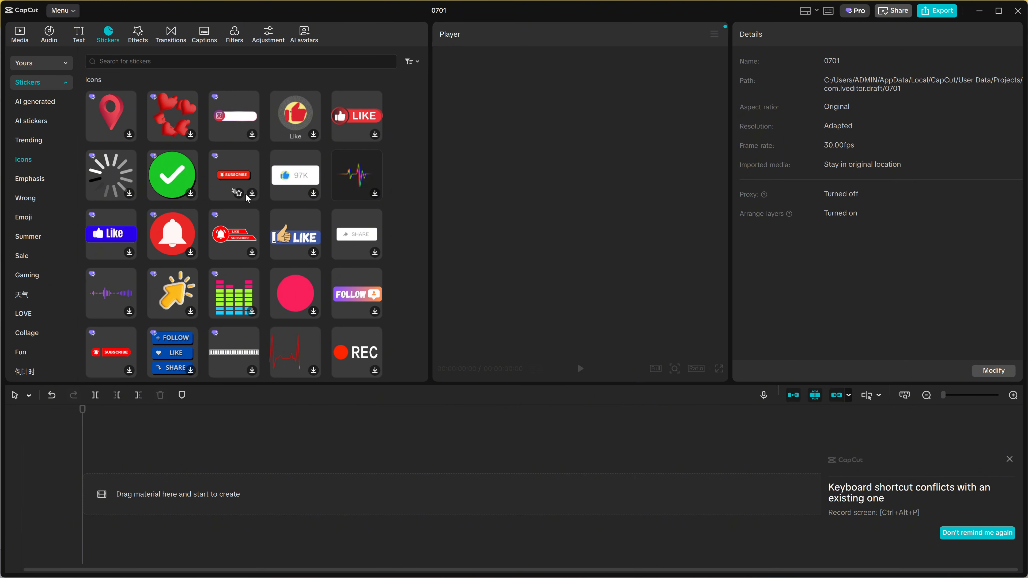
scroll(247, 199, down, 5)
click(36, 199)
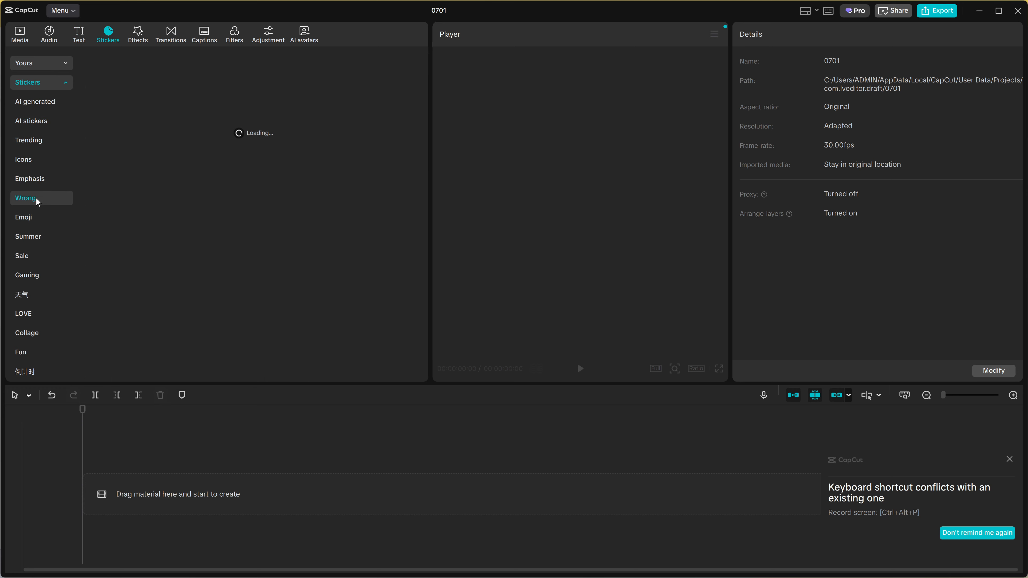
scroll(305, 185, down, 3)
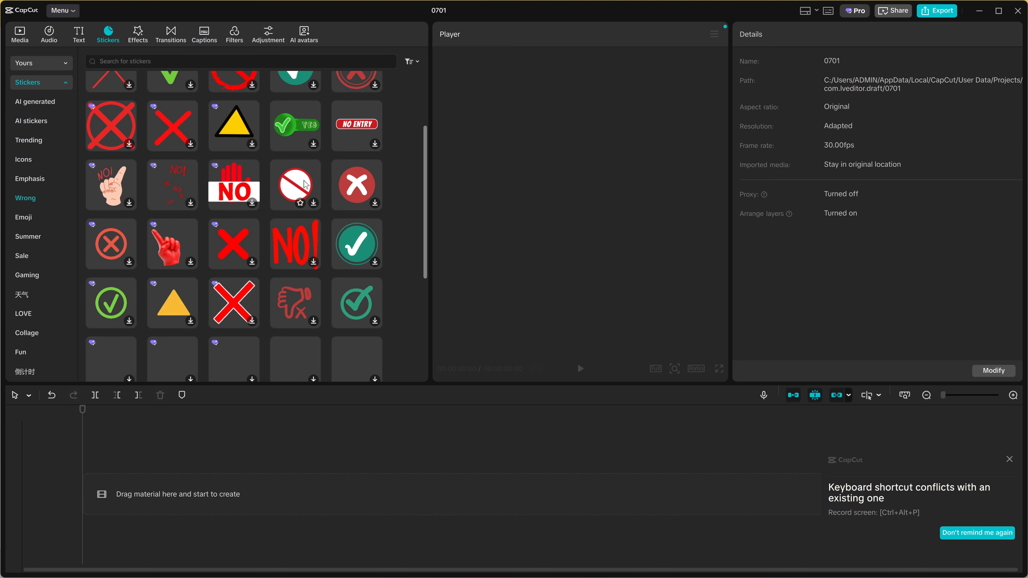
scroll(305, 185, down, 15)
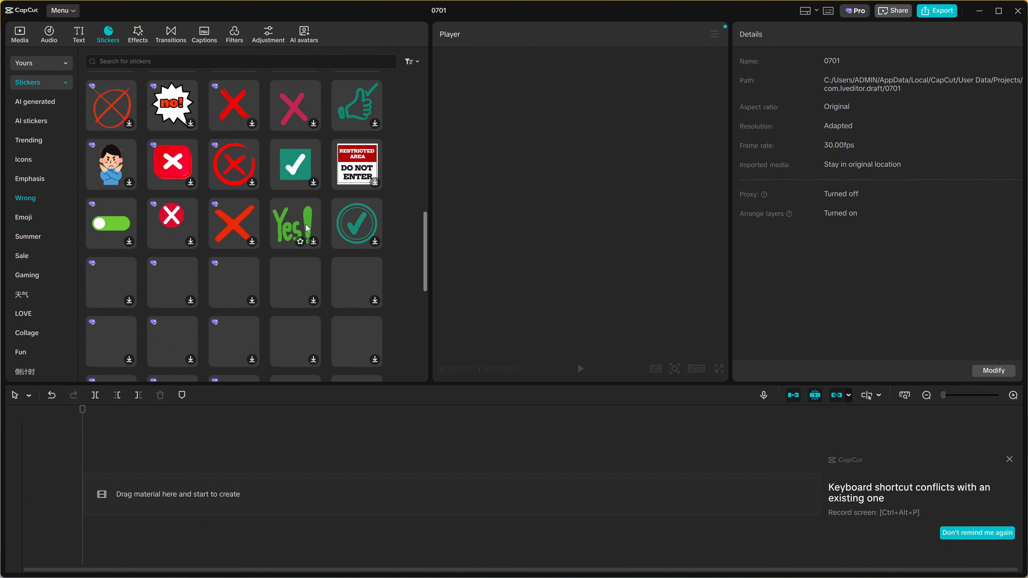
scroll(307, 228, down, 3)
Browse the trending video effects, and look over the transitions library
click(143, 39)
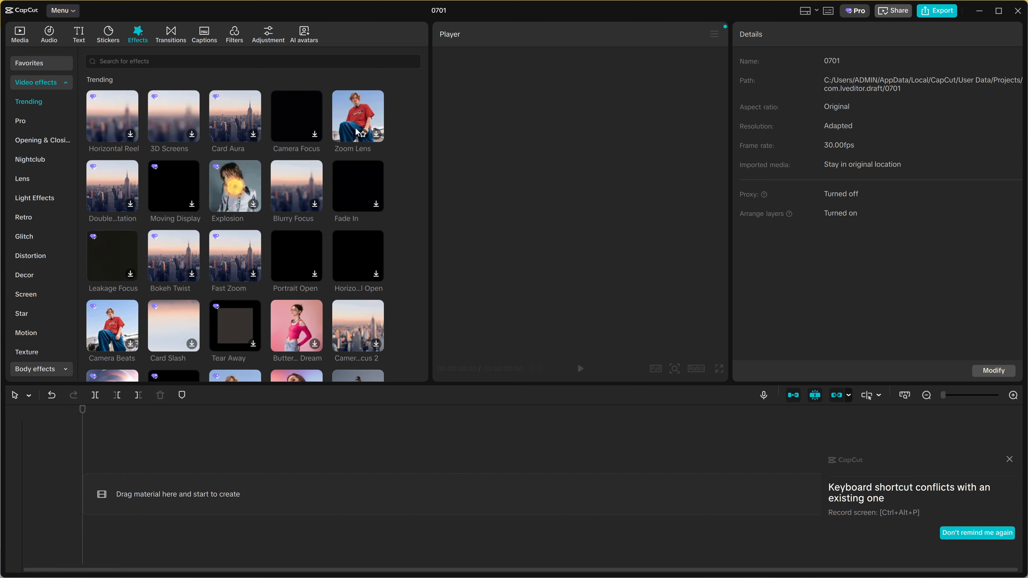
scroll(242, 226, down, 1)
click(45, 237)
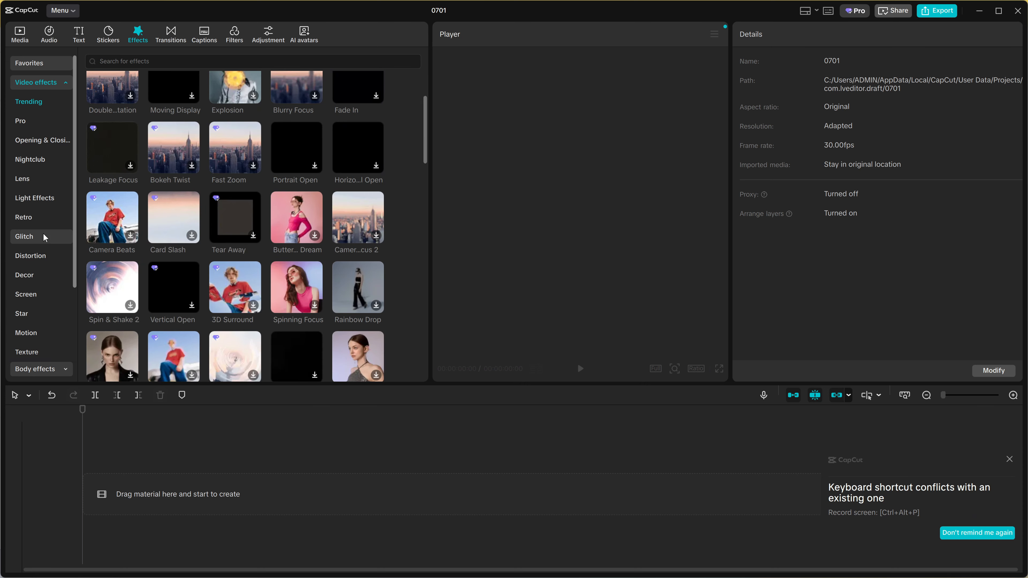
click(166, 42)
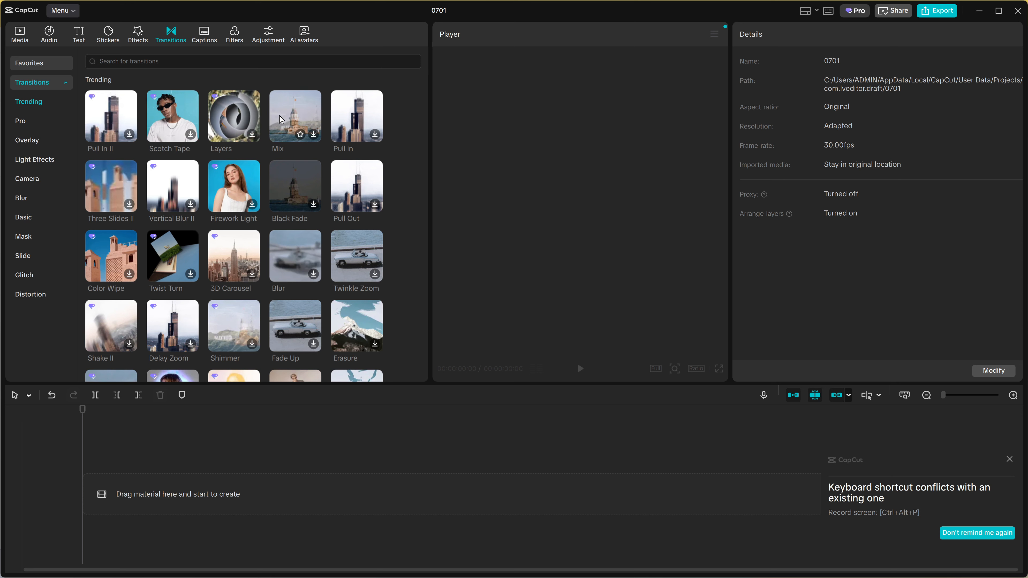
Look through the featured filters, the custom adjustment options and the AI avatars
click(235, 36)
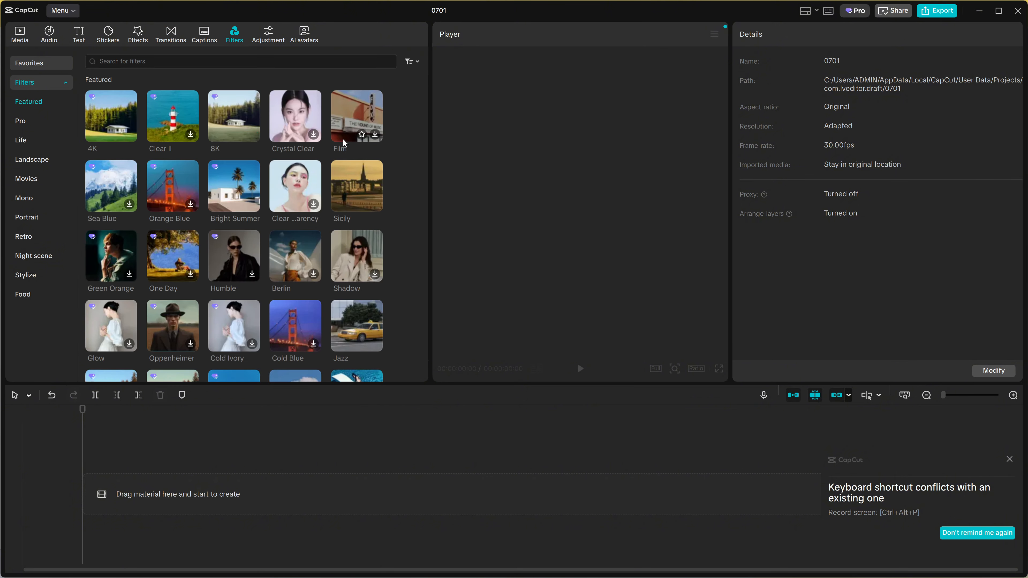
scroll(160, 201, down, 3)
scroll(159, 201, down, 2)
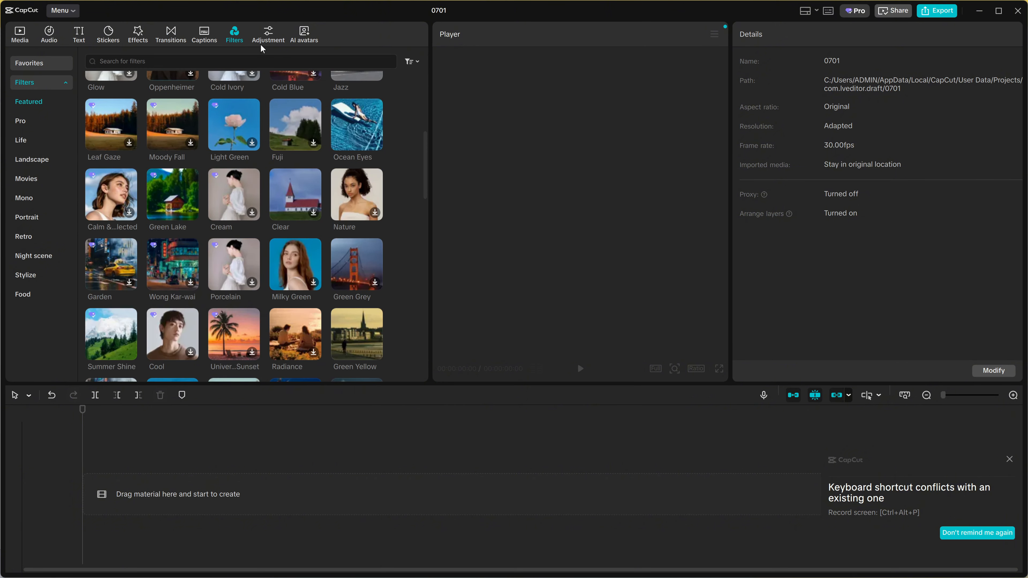
click(279, 38)
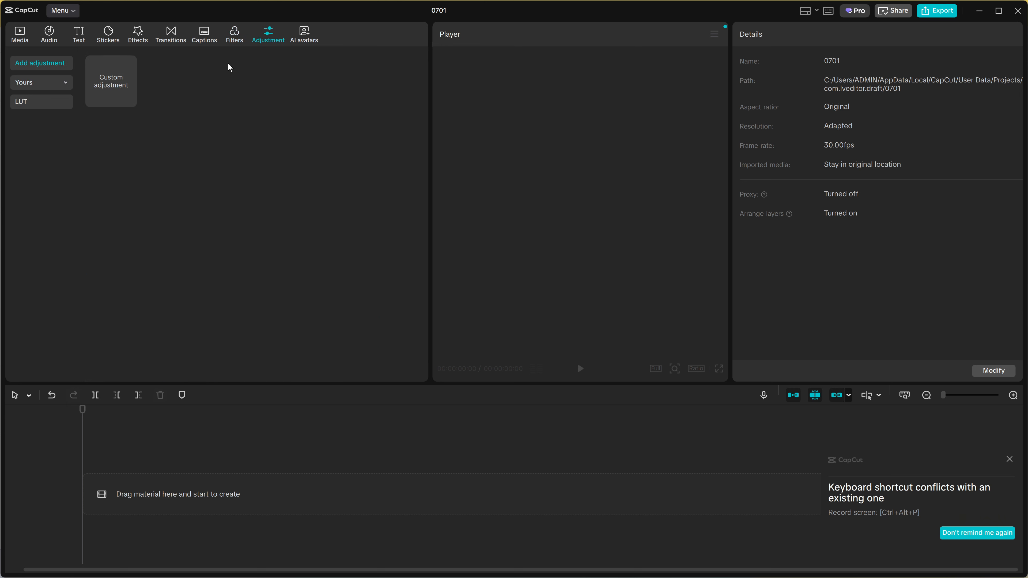
click(303, 37)
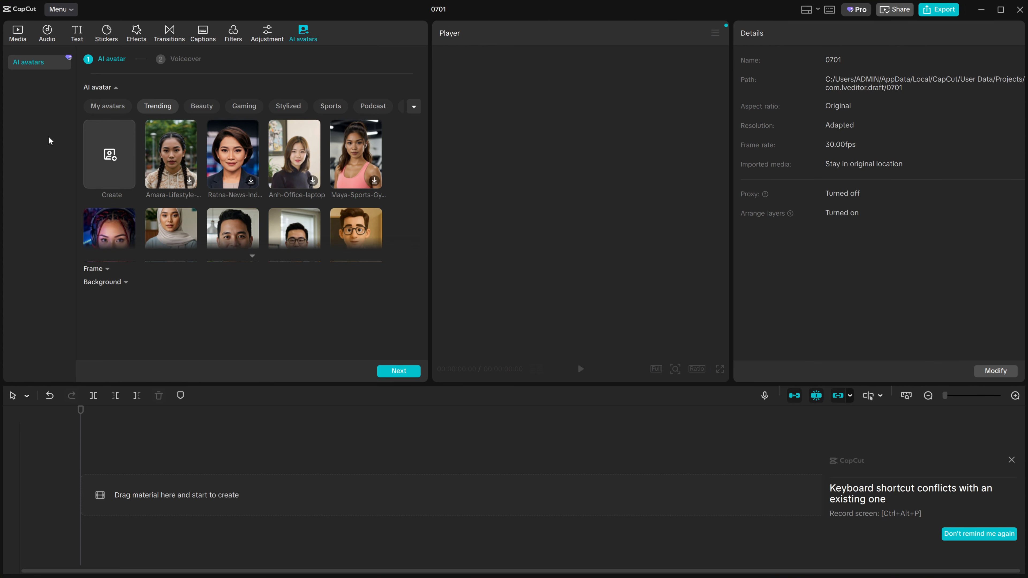
Return to the project media and rearrange the workspace with a narrower media area, wider player and taller timeline
click(24, 37)
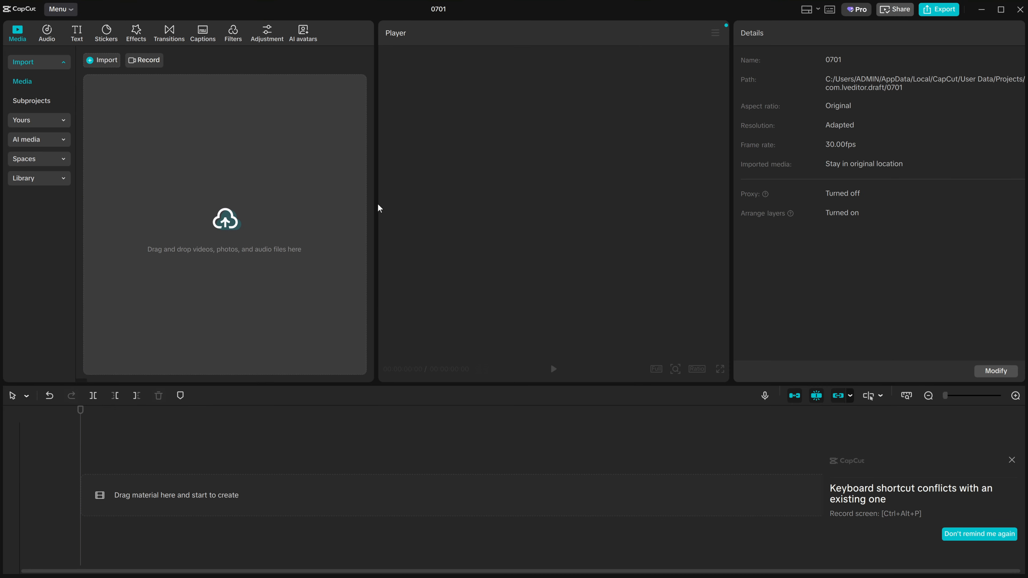
drag(374, 202, 255, 190)
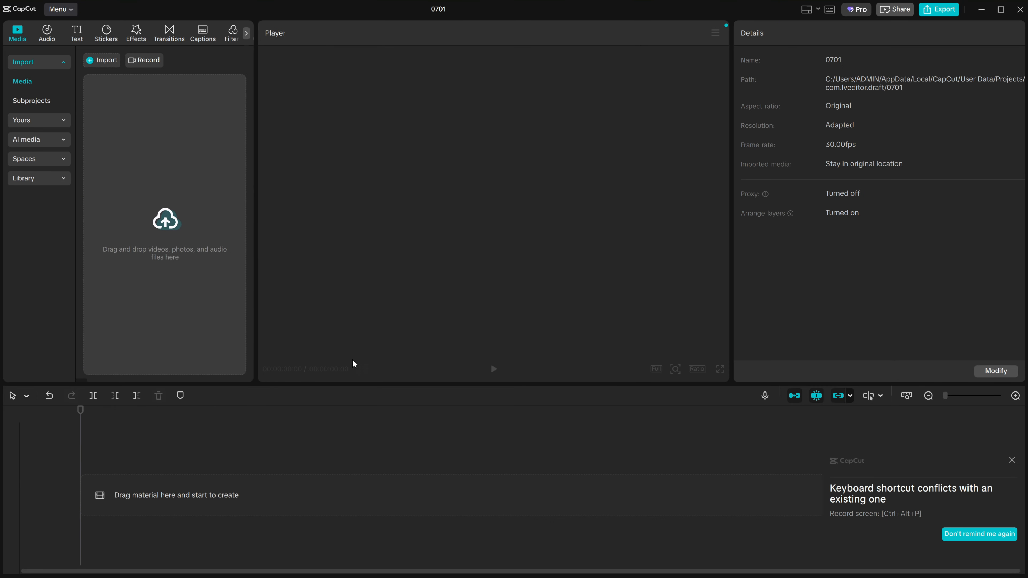
drag(350, 385, 370, 353)
drag(730, 147, 748, 162)
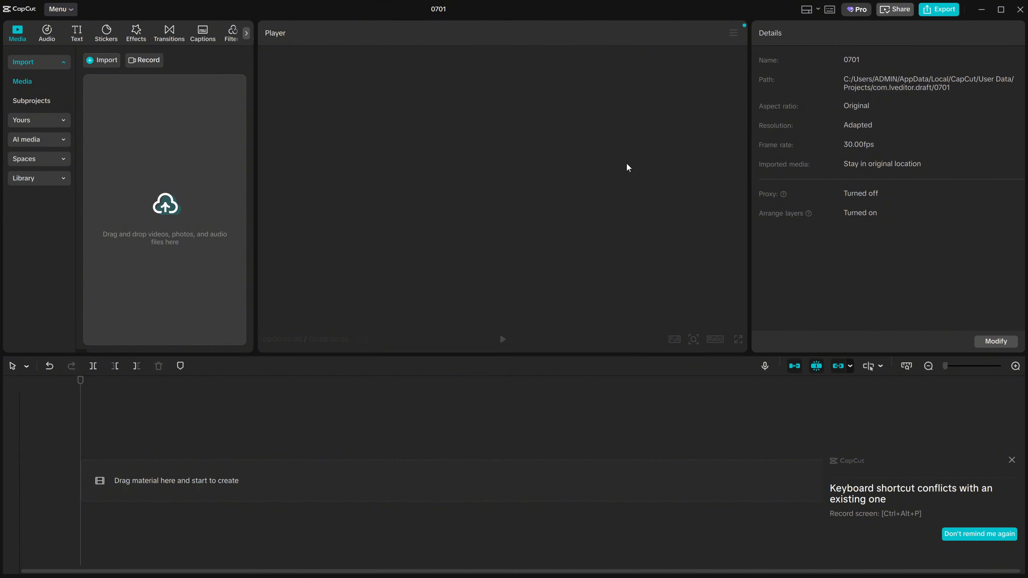
Import video.mp4 into the project media and add it to the timeline
key(ctrl+i)
double_click(229, 107)
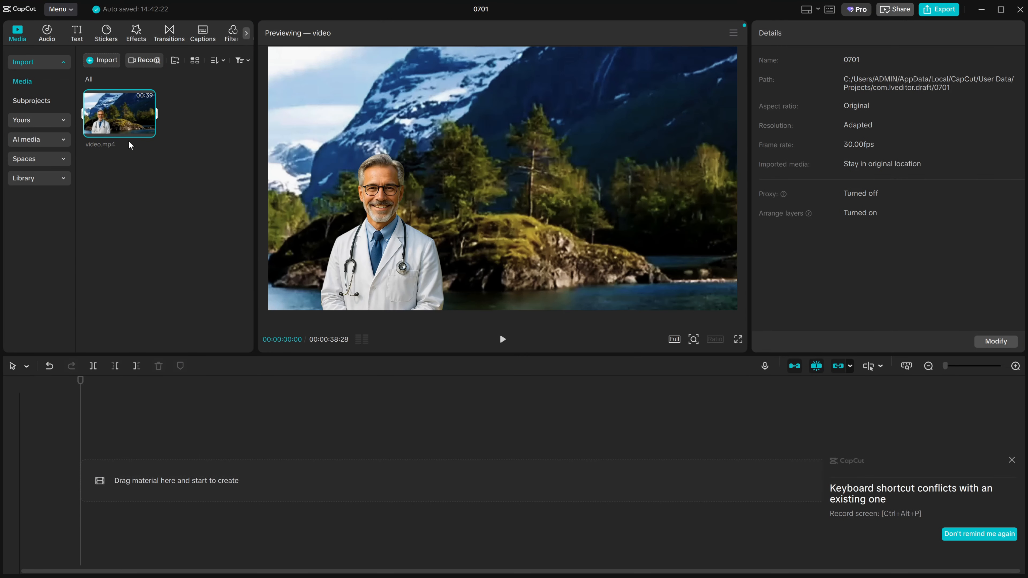
mouse_move(133, 136)
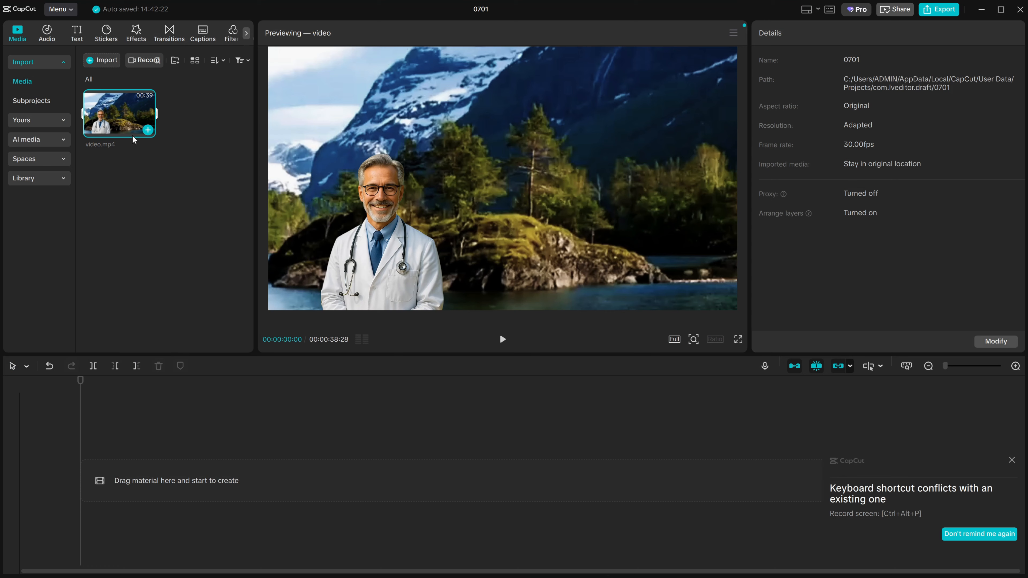
click(148, 130)
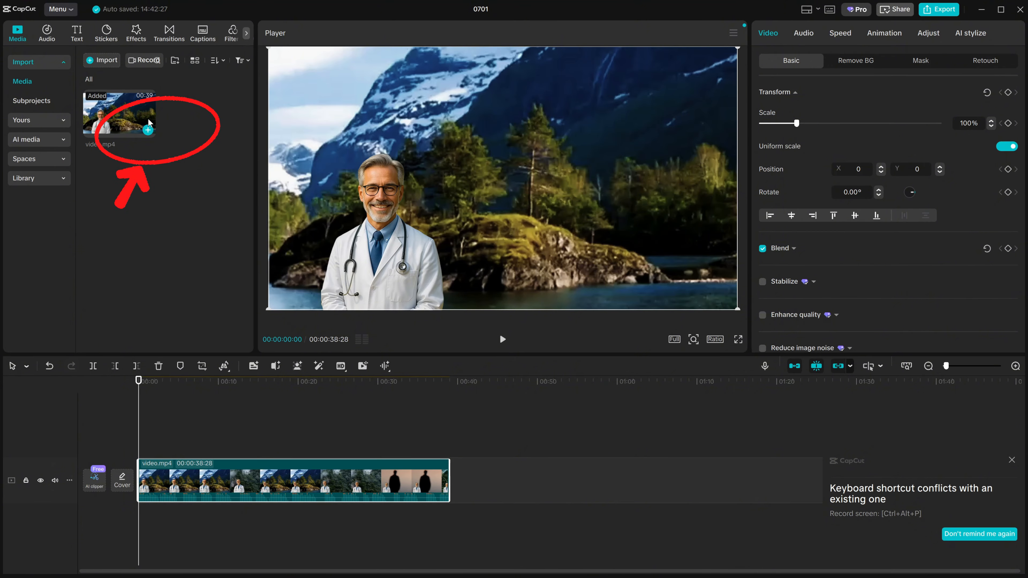
key(super+shift+s)
drag(127, 109, 164, 153)
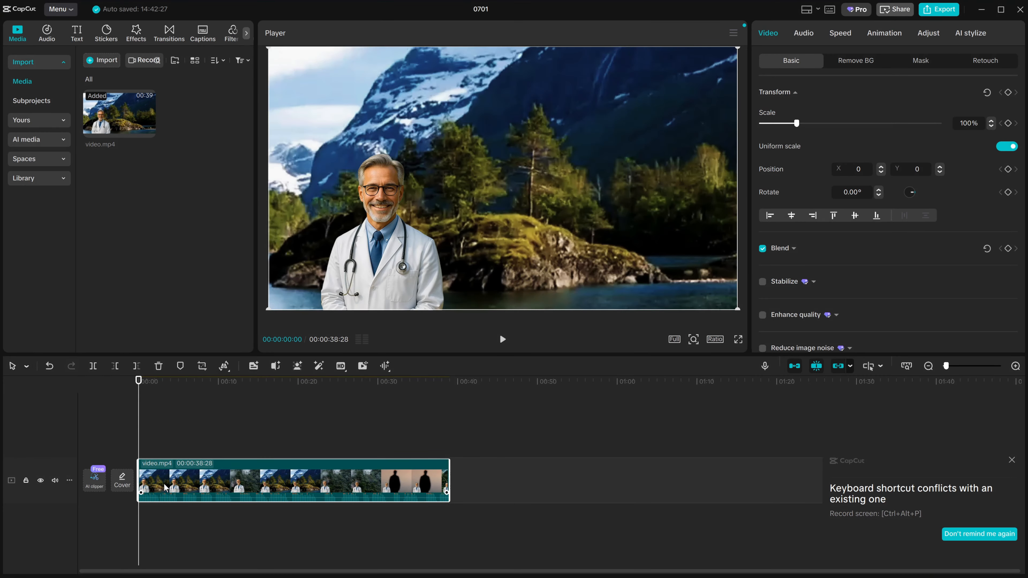
Make the timeline area taller and extract the audio of the video.mp4 clip onto its own track
drag(435, 354, 443, 301)
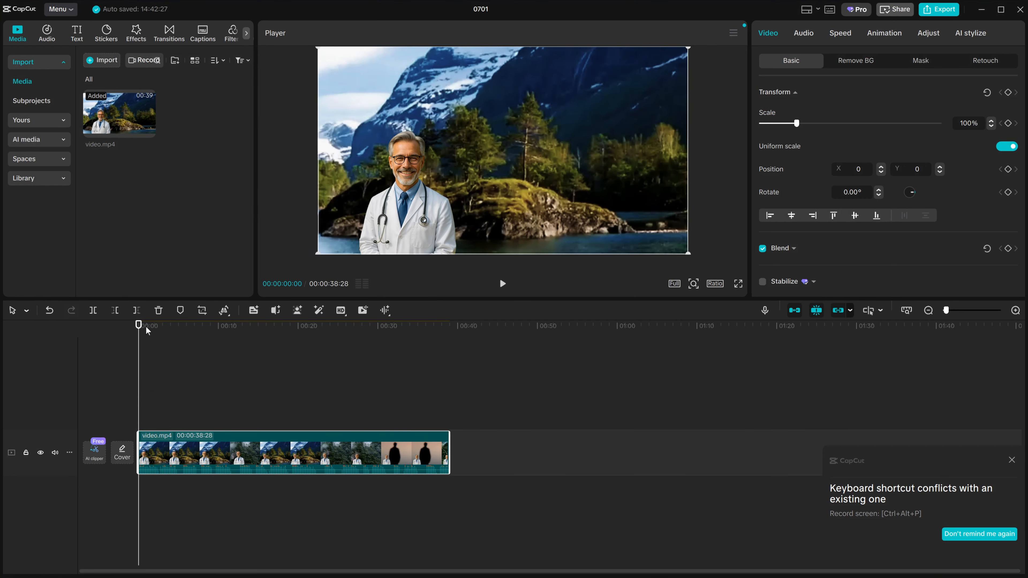
drag(140, 331, 138, 390)
right_click(210, 448)
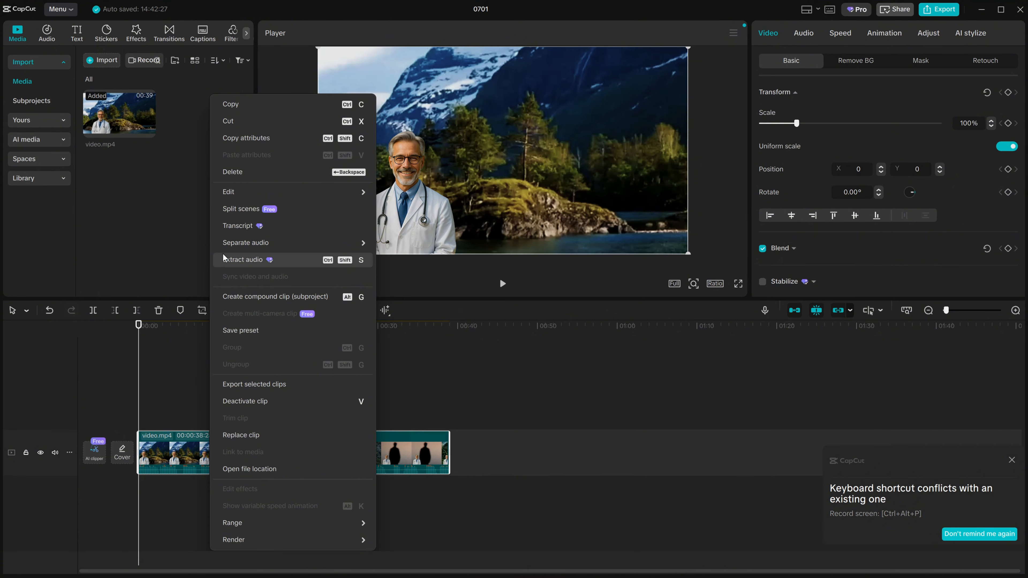
click(285, 264)
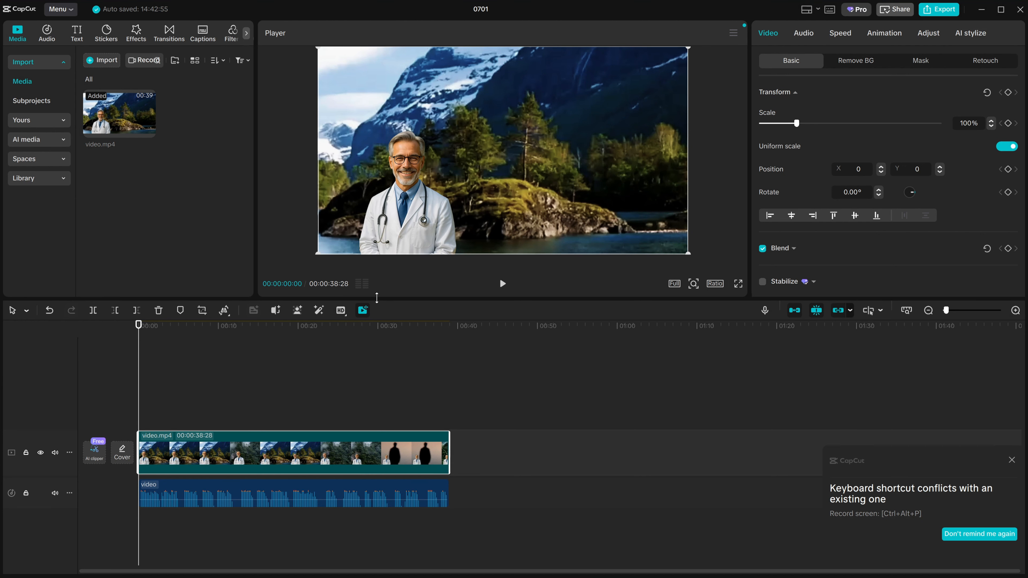
Enlarge and zoom in the timeline, and set the audio track's height to Tall
drag(377, 301, 385, 225)
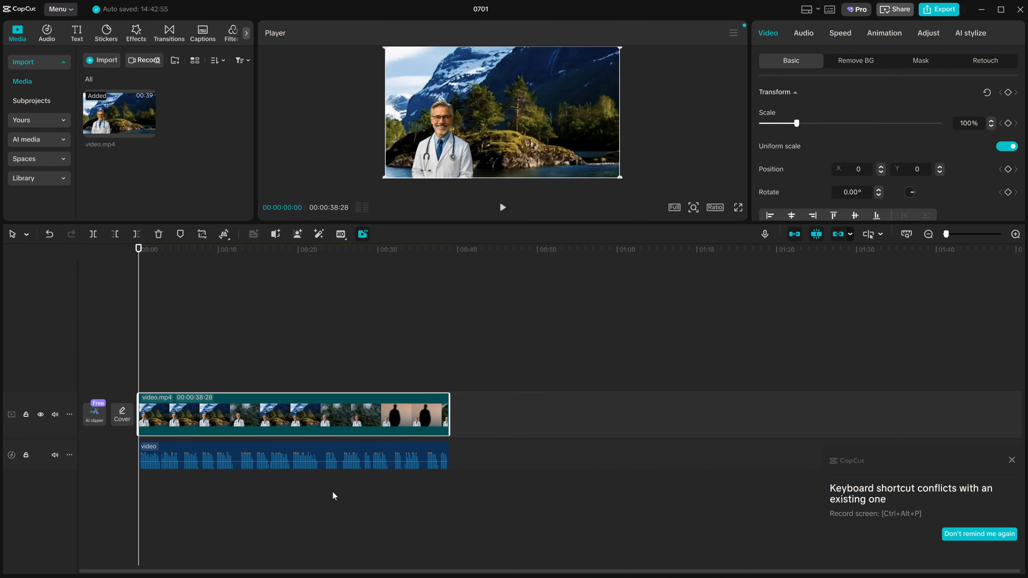
click(317, 460)
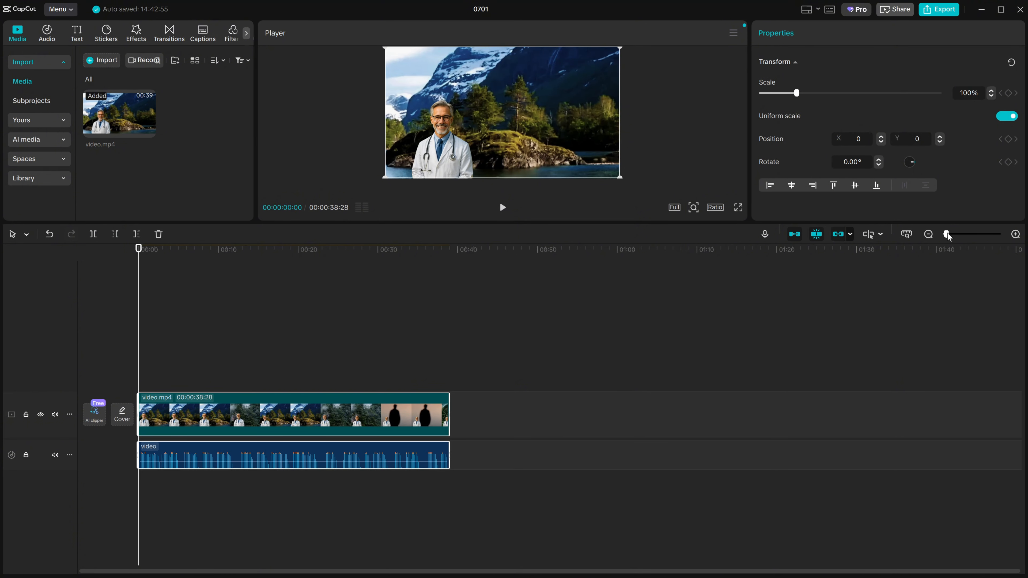
drag(949, 236, 959, 232)
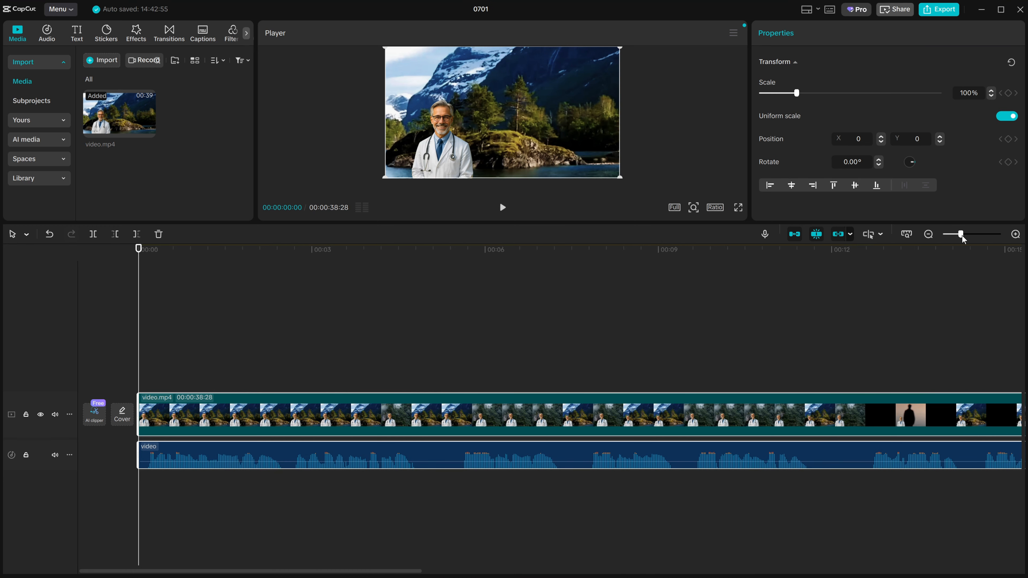
click(70, 456)
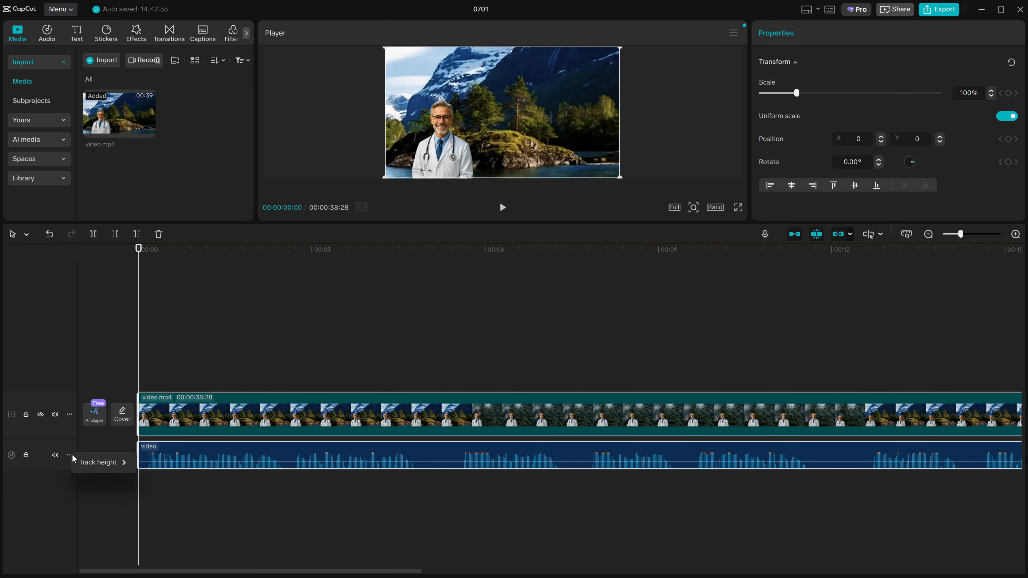
mouse_move(91, 468)
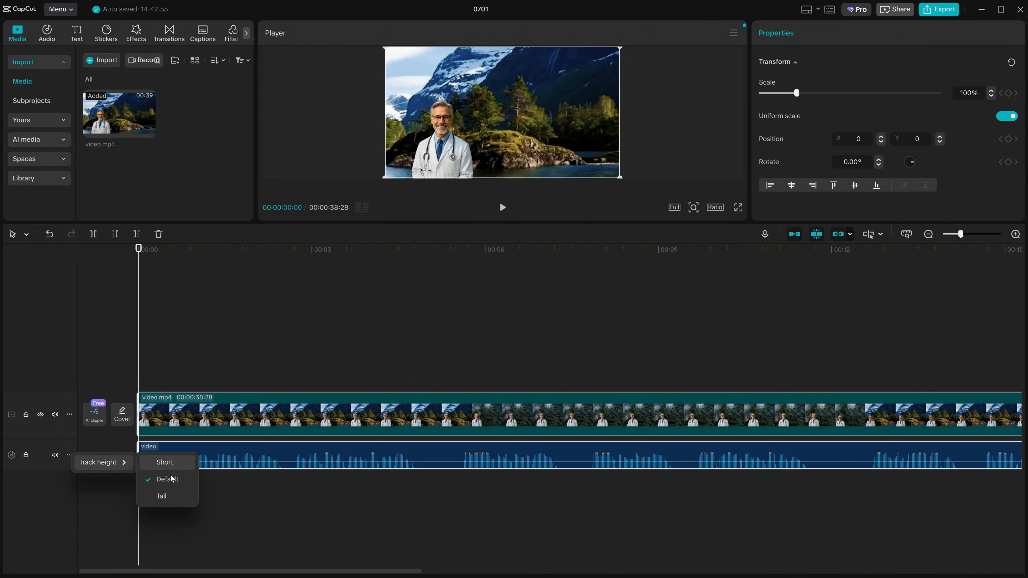
click(162, 496)
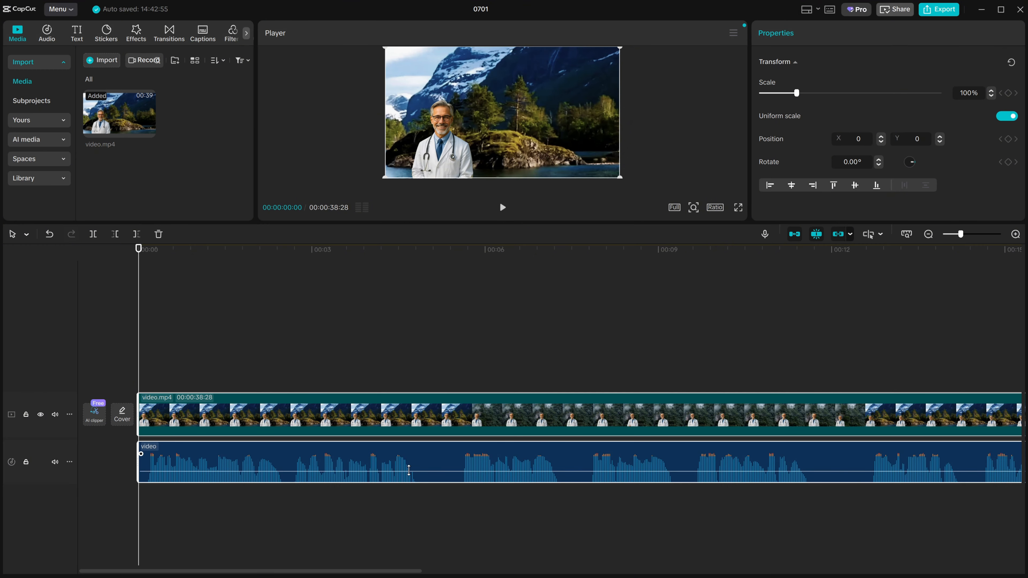
Move the video clip to a track above and return it to the main track
drag(409, 473, 410, 467)
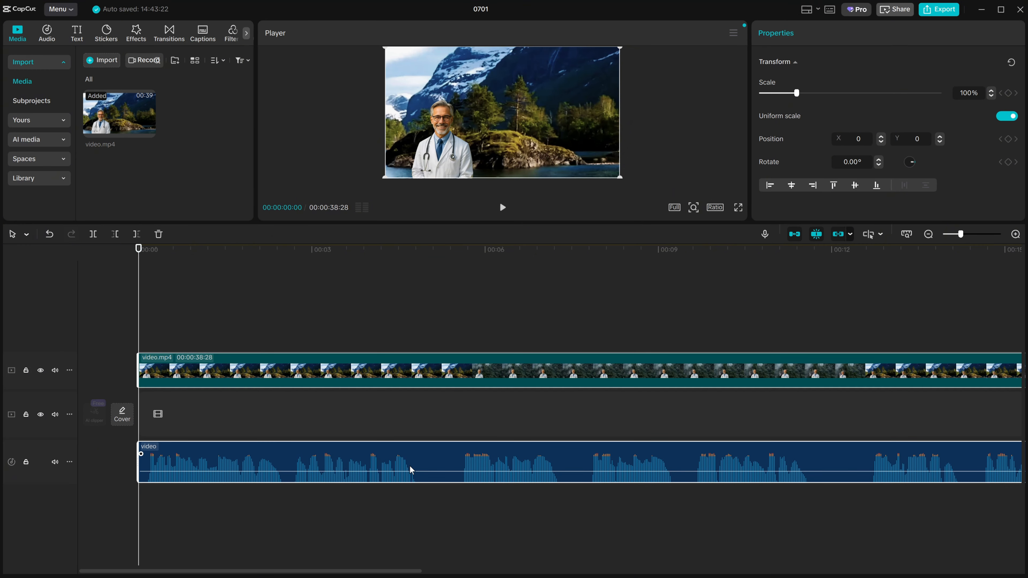
drag(391, 377, 383, 419)
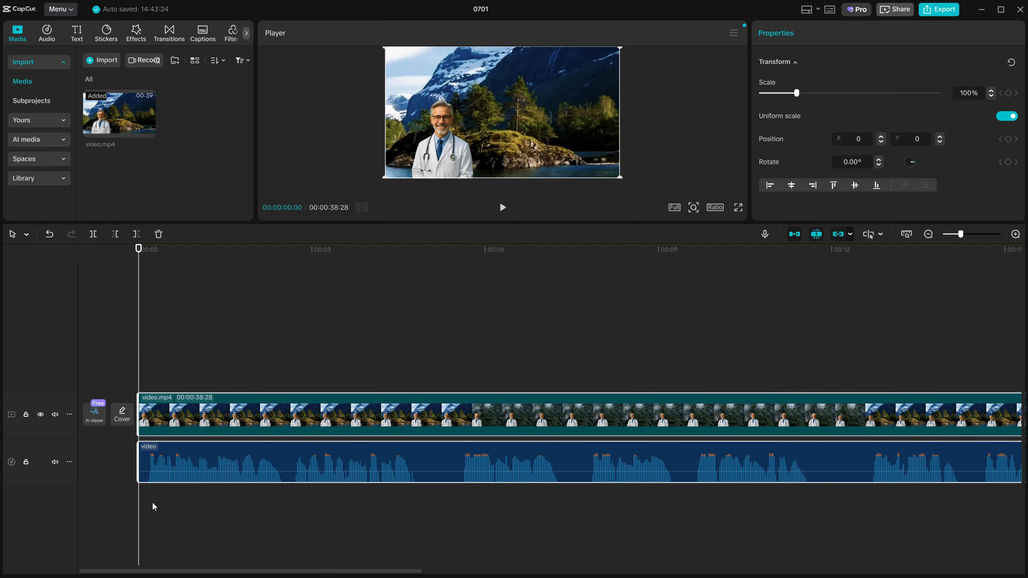
Scrub the timeline to 00:00:17:21 at different zoom levels and return the playhead to the start
click(164, 502)
click(251, 413)
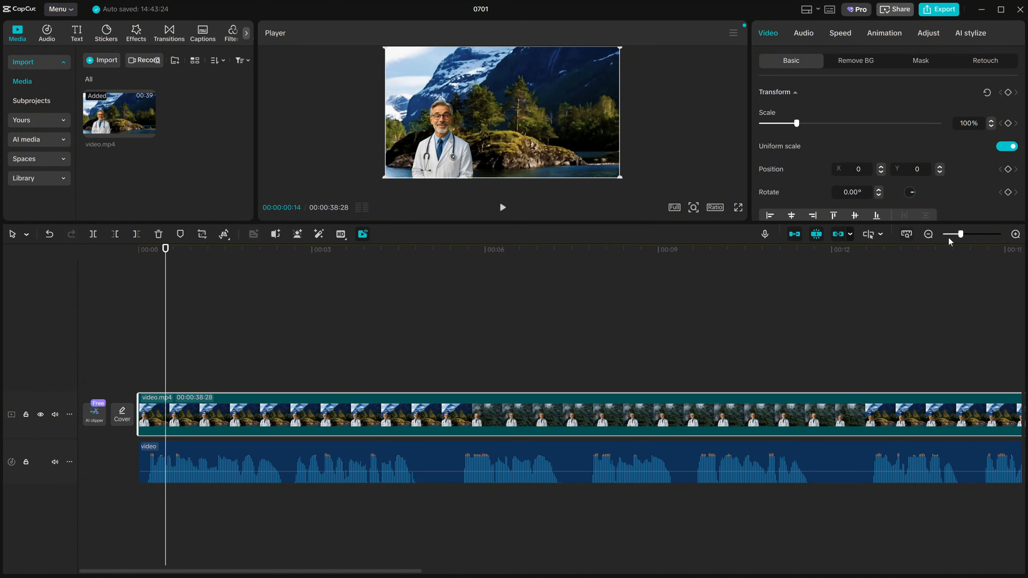
drag(961, 234, 944, 249)
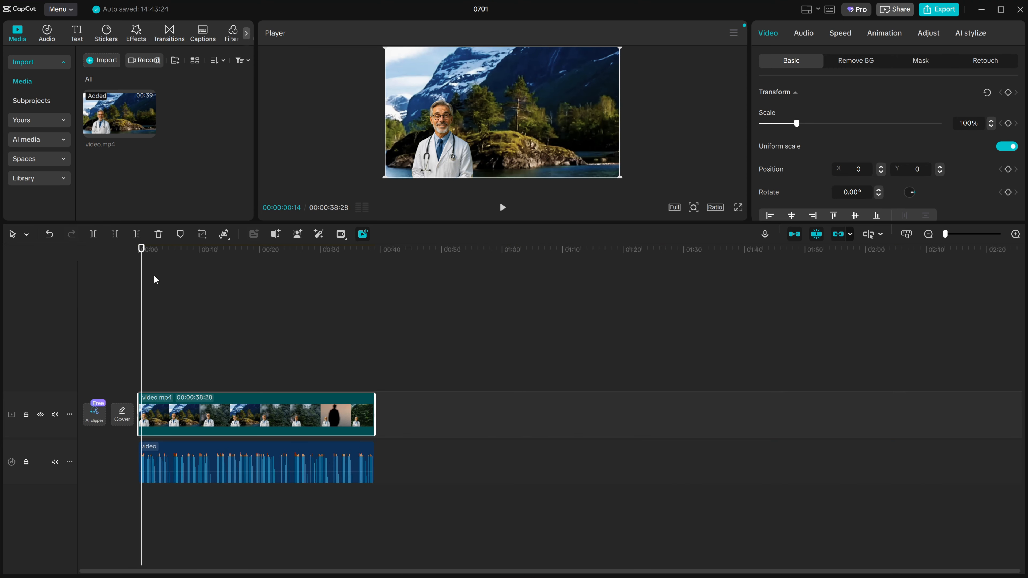
drag(142, 281, 246, 317)
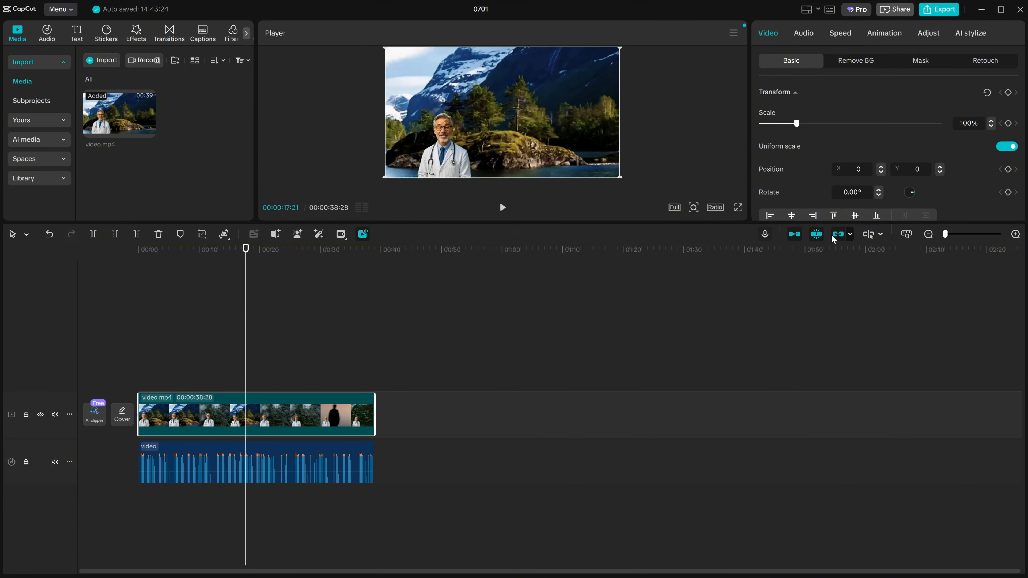
drag(945, 237, 956, 236)
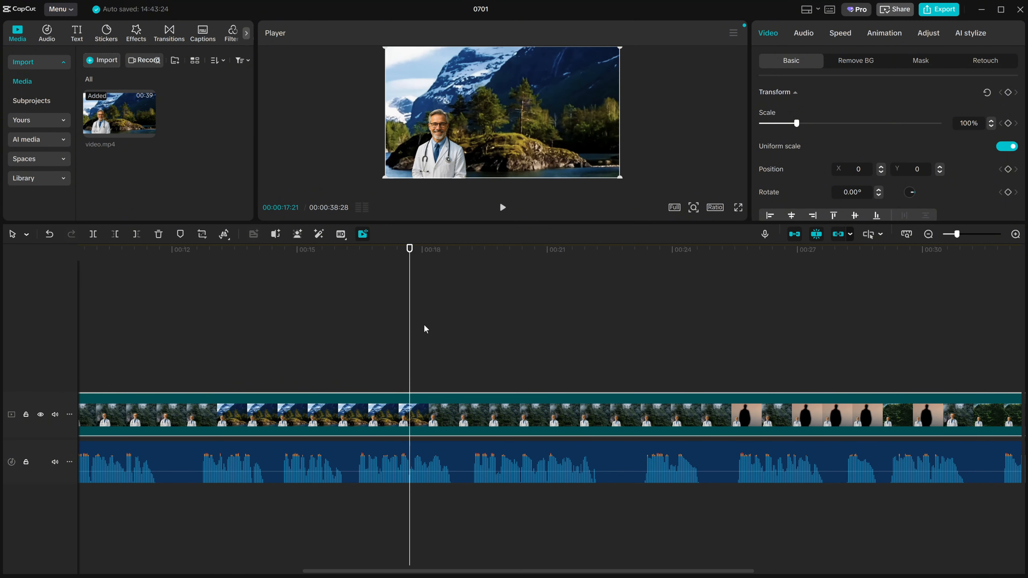
key(Home)
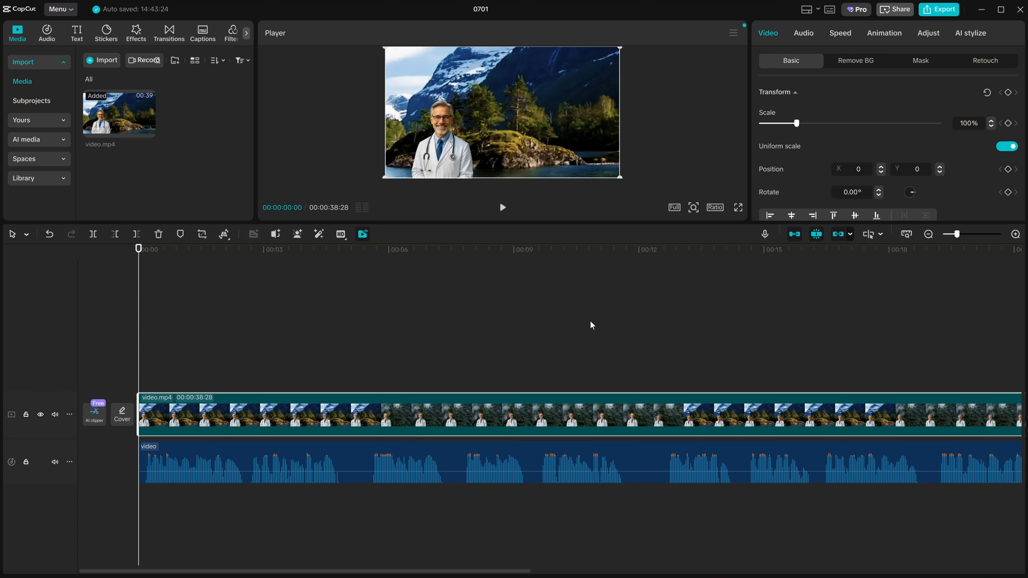
Enlarge the player and split both the video and audio clips at 00:00:05:04
drag(464, 221, 450, 322)
drag(141, 355, 352, 382)
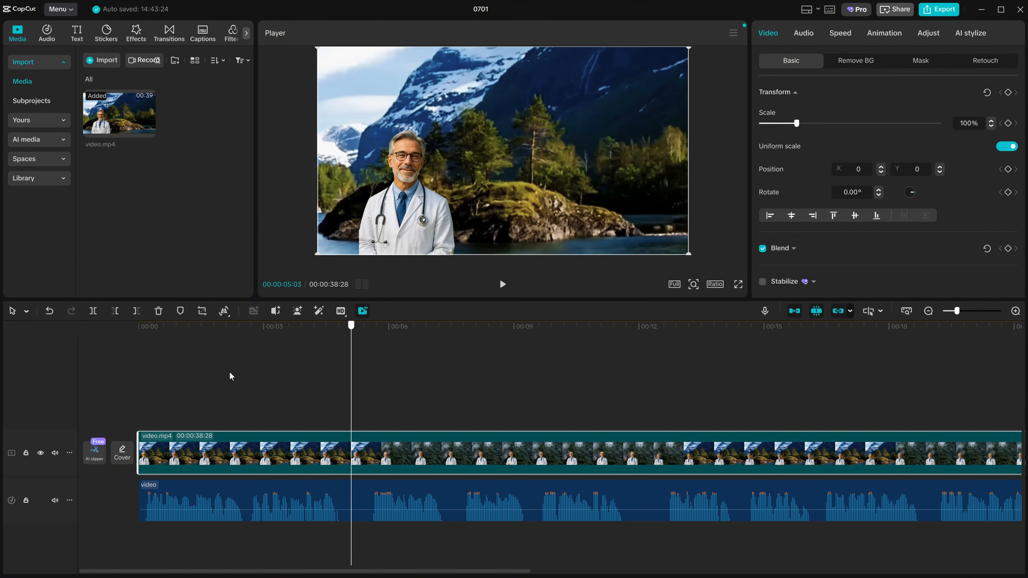
drag(155, 377, 395, 481)
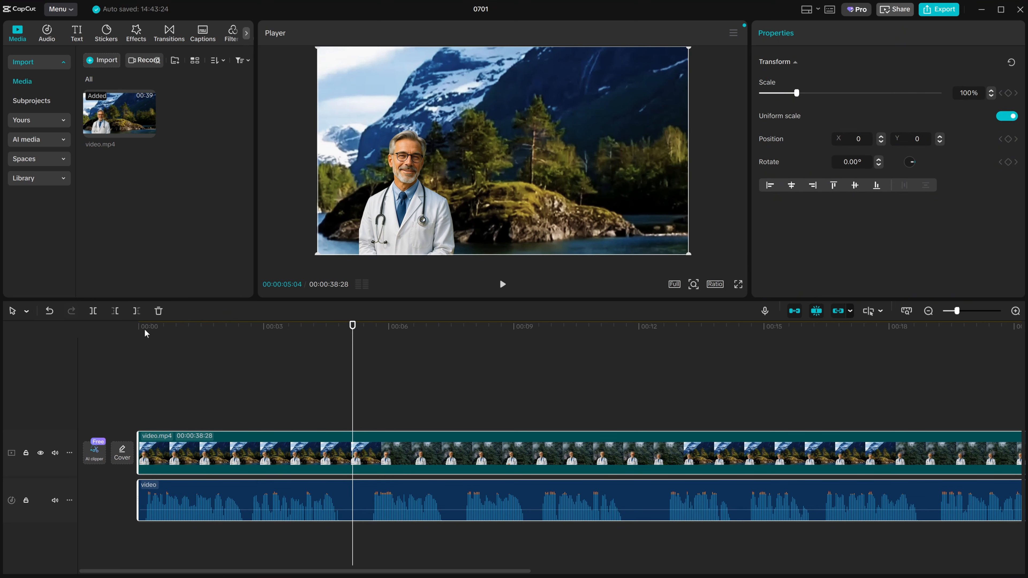
click(93, 311)
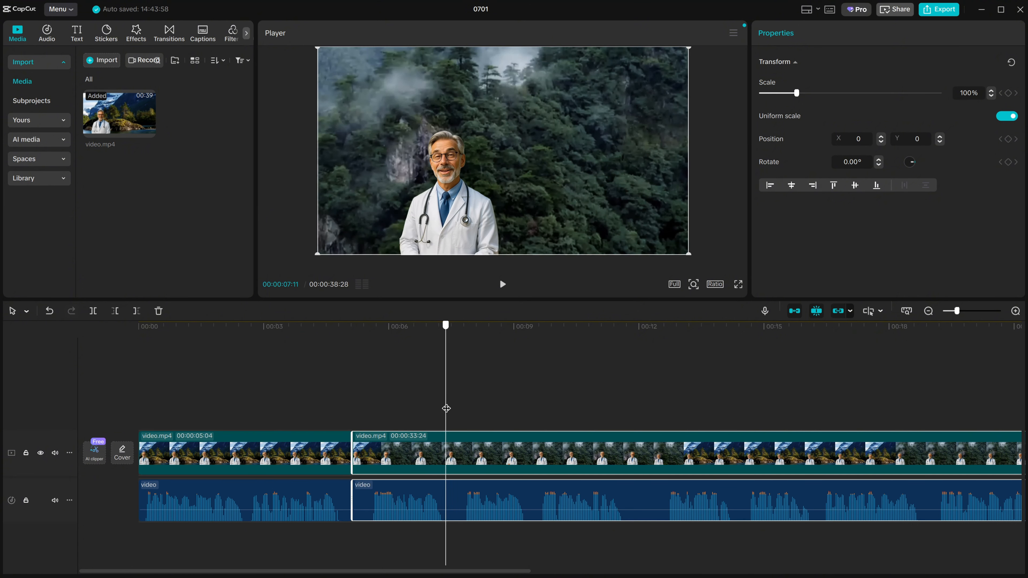
Trim away the part of the second video and audio clips before 00:00:09:15
drag(446, 408, 535, 413)
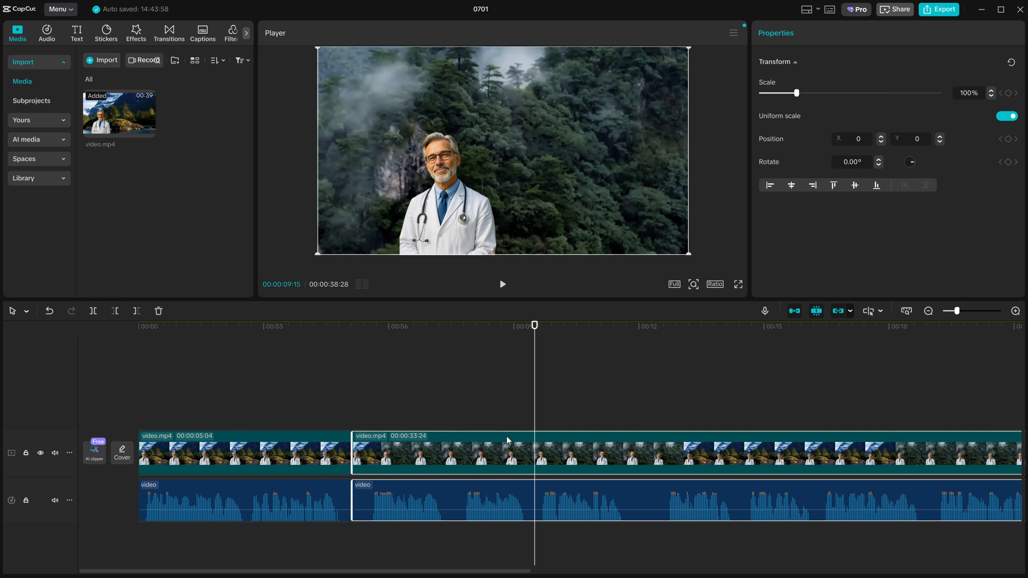
click(504, 410)
click(504, 492)
click(116, 311)
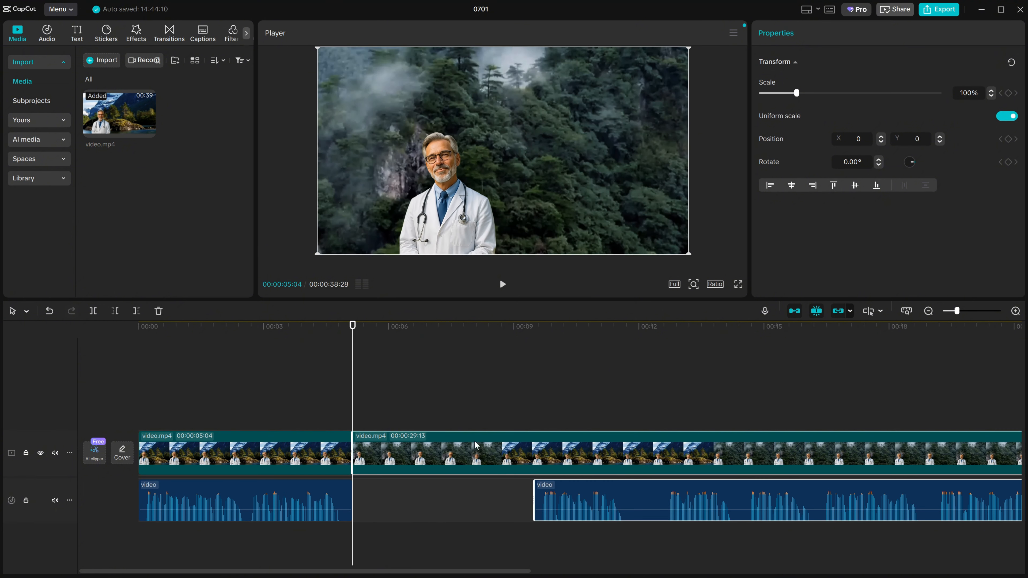
Close the audio gap by moving the second audio clip directly against the first at 00:00:05:04
click(613, 517)
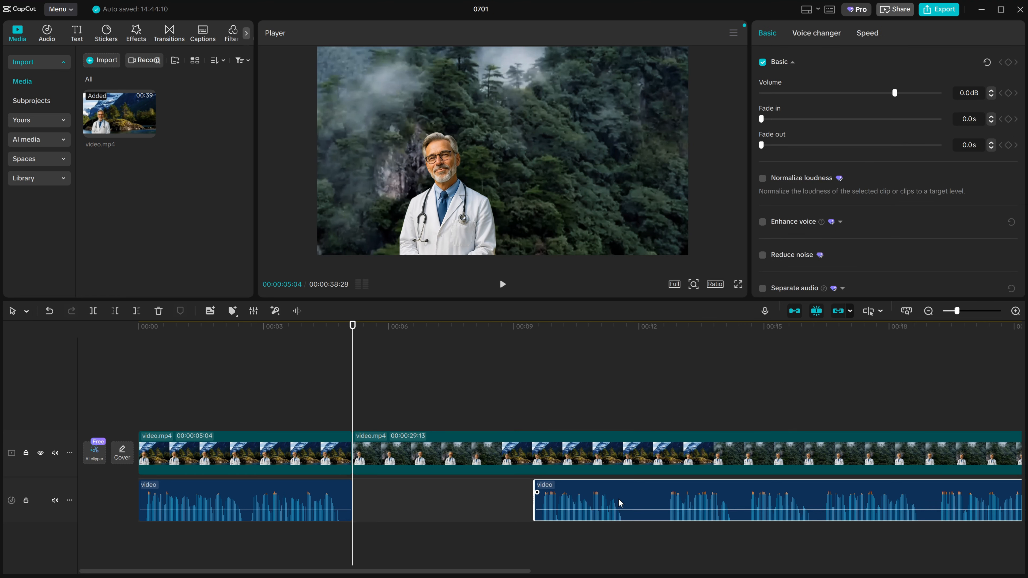
drag(620, 504, 450, 499)
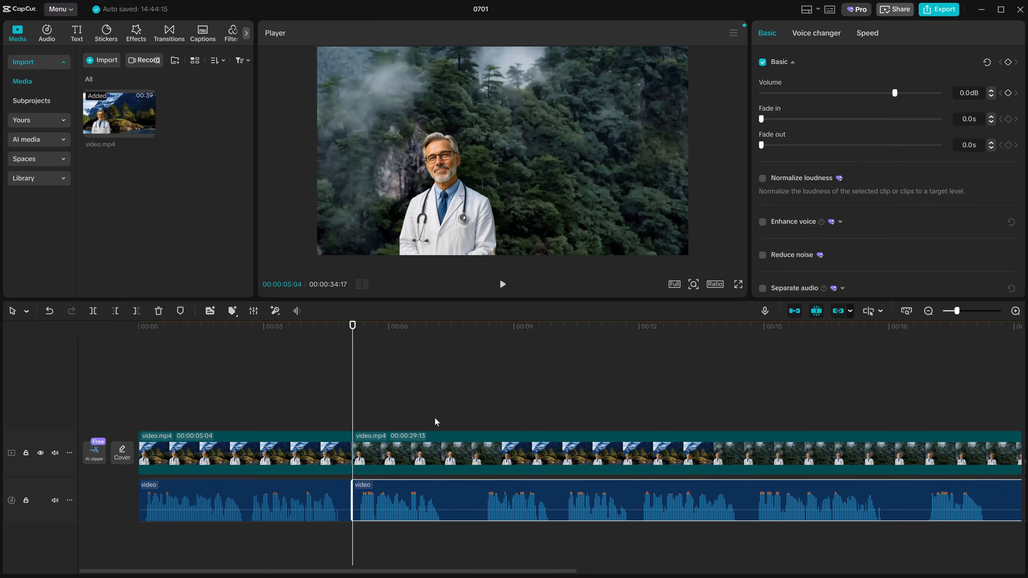
drag(353, 384, 456, 409)
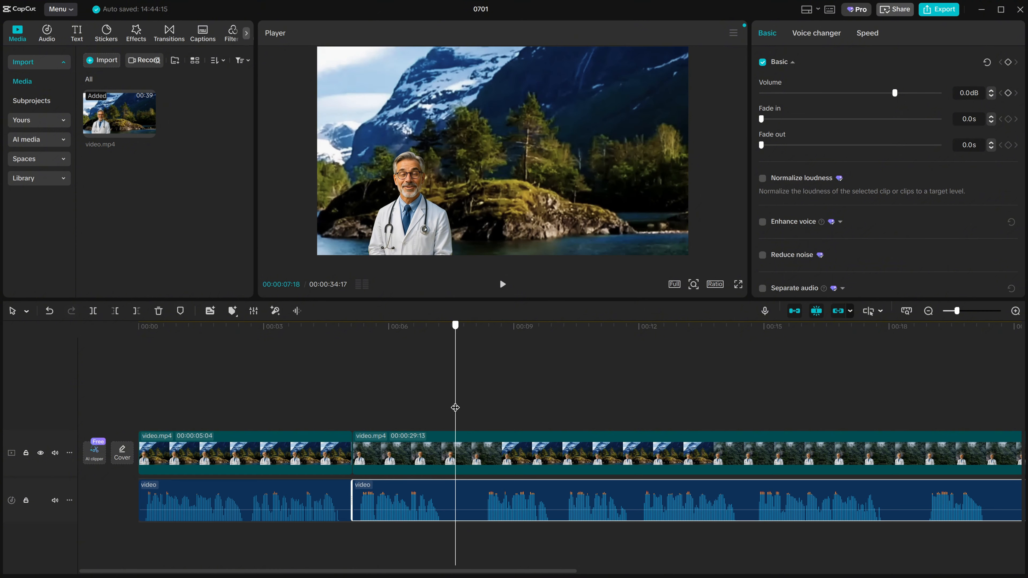
Combine the second video and audio clips into a compound clip, and the first video and audio clips into another
drag(322, 400, 470, 502)
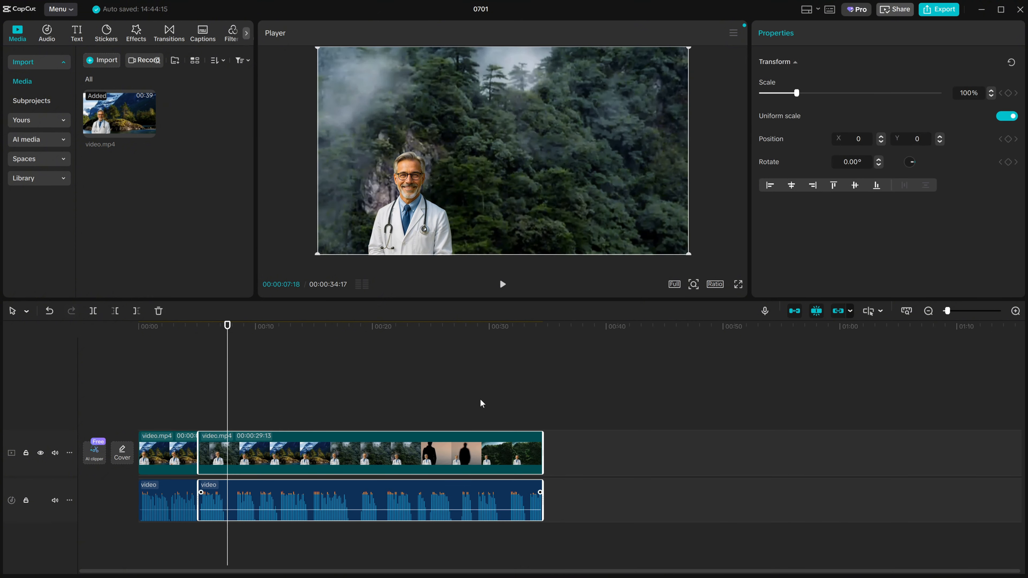
right_click(415, 460)
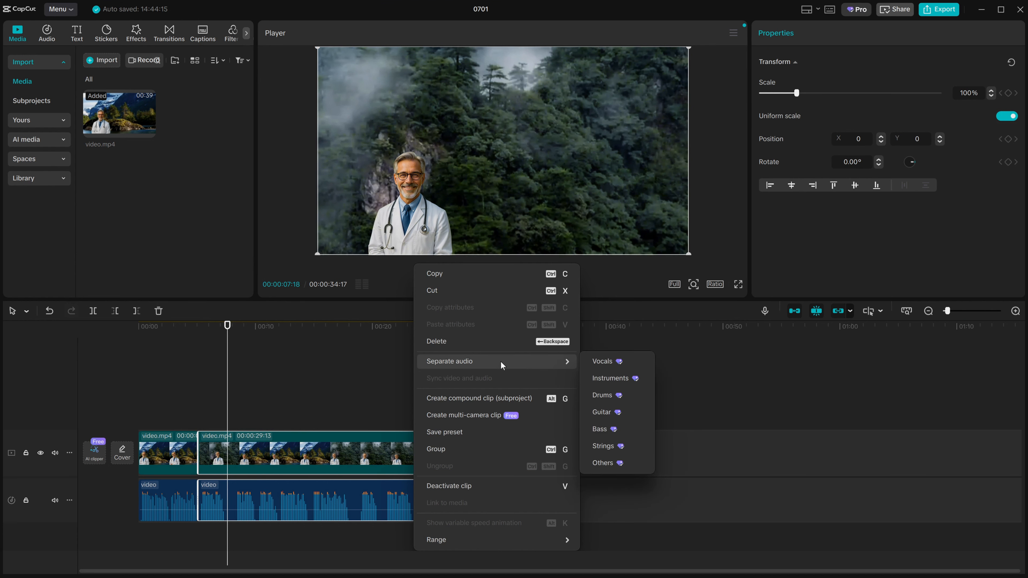
click(463, 405)
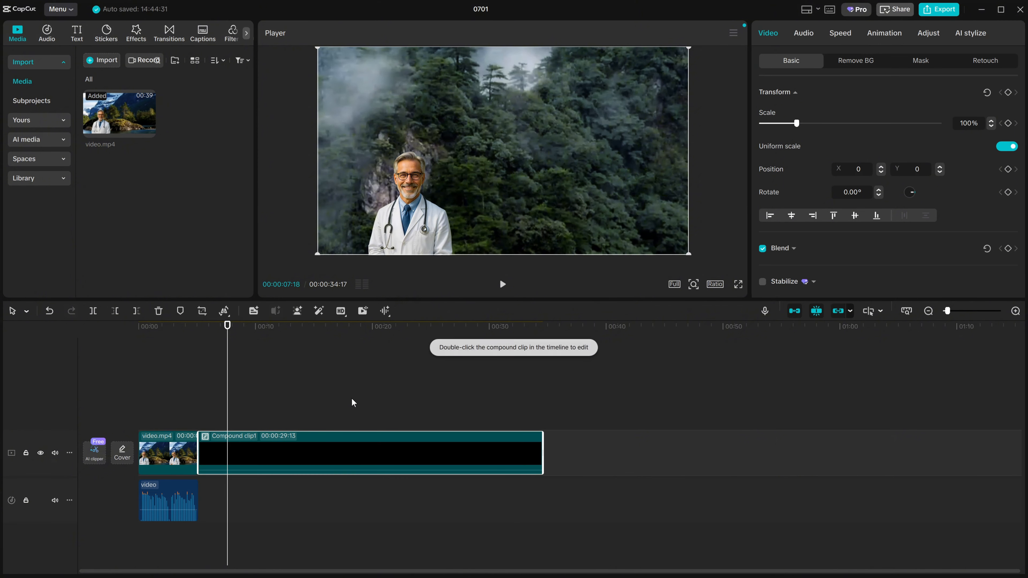
drag(167, 396, 185, 494)
right_click(185, 494)
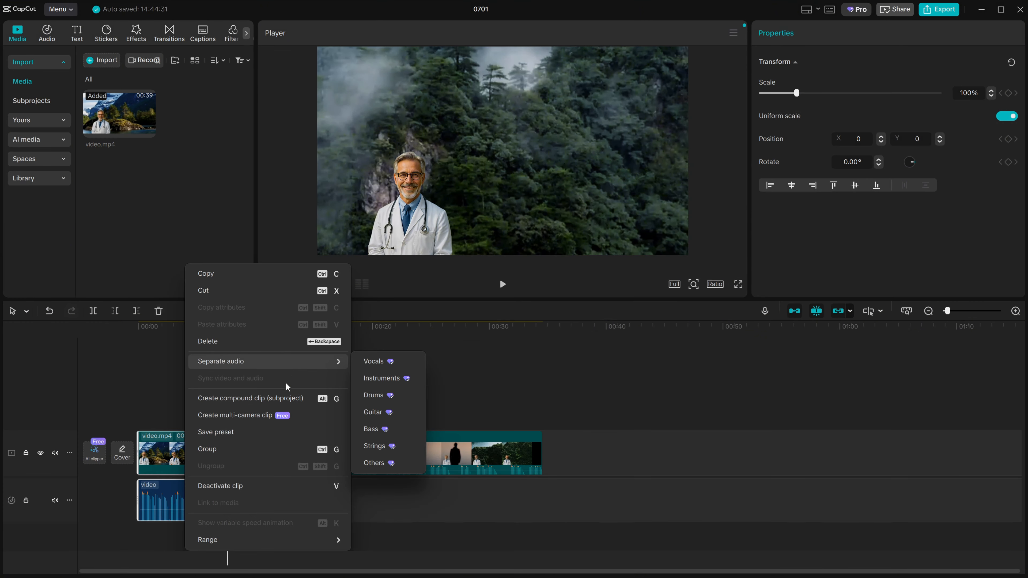
click(288, 405)
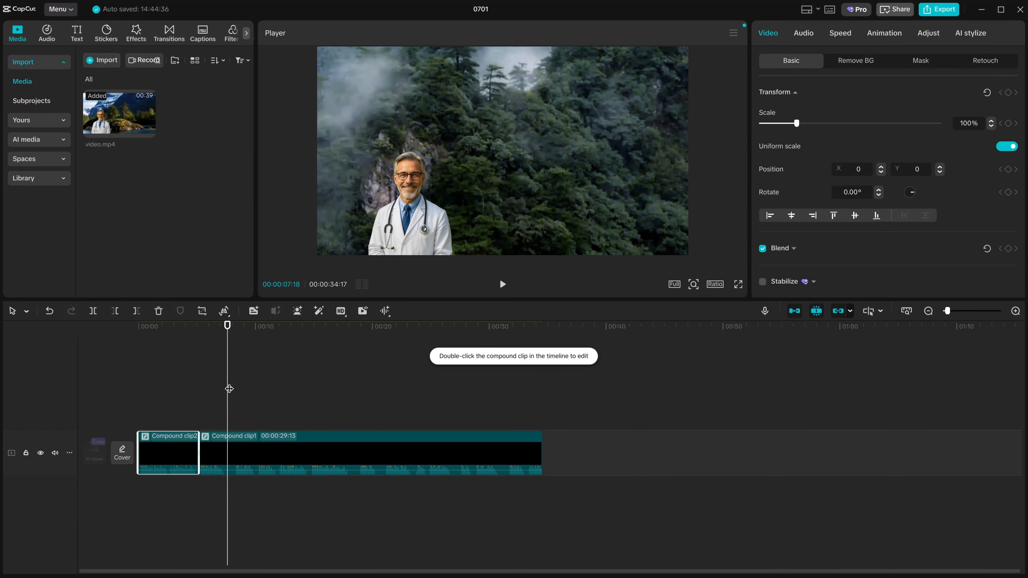
Set the main track's height to Tall, with the playhead at 00:00:09:27
drag(228, 388, 254, 390)
ctrl+scroll(343, 386, up, 6)
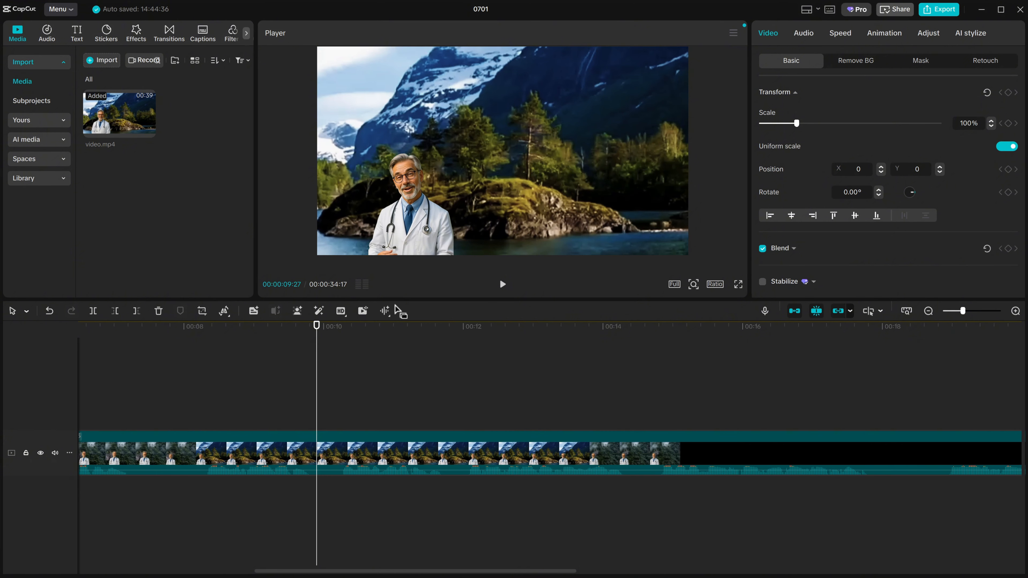
drag(395, 300, 395, 295)
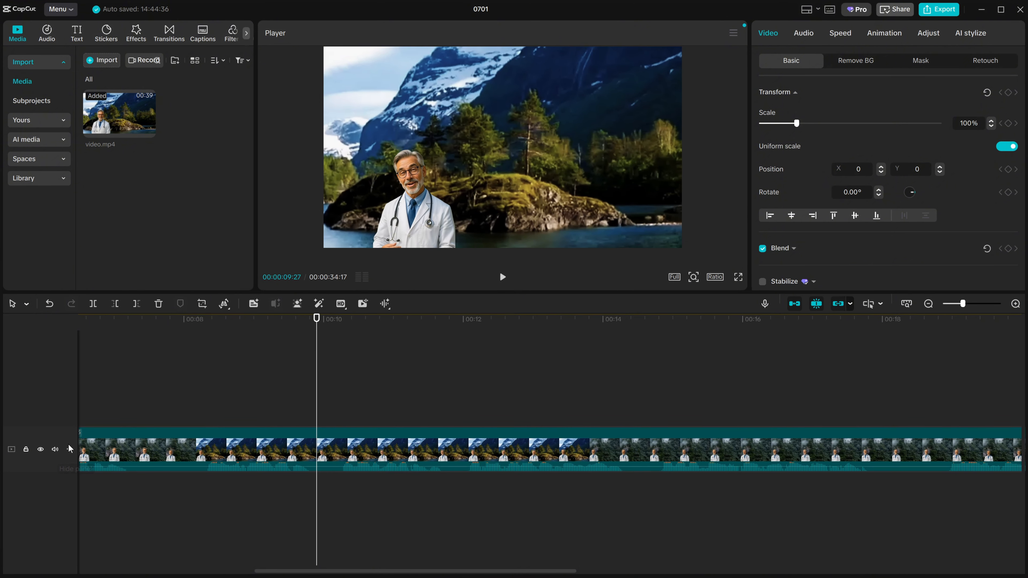
click(69, 451)
mouse_move(129, 464)
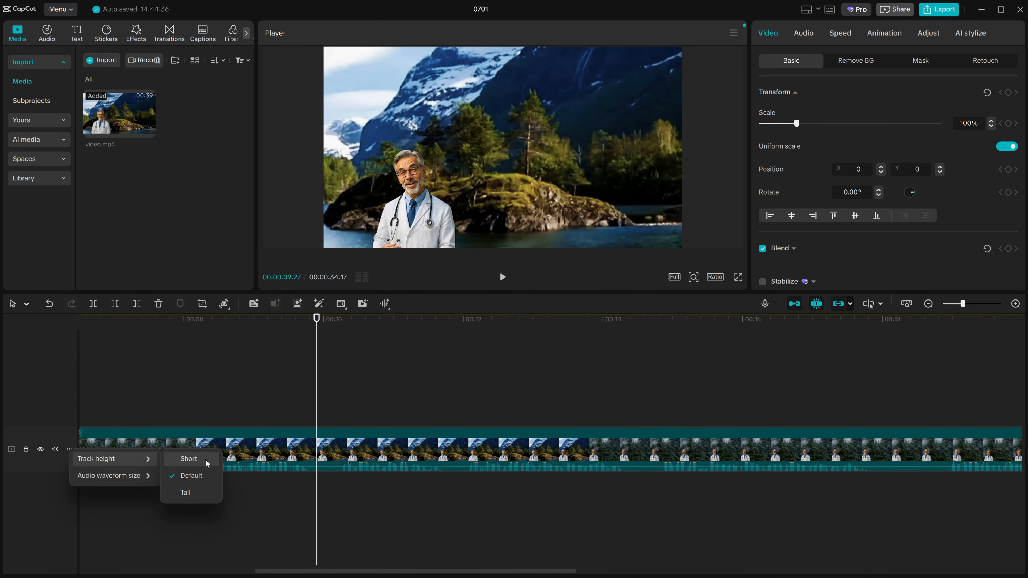
click(196, 492)
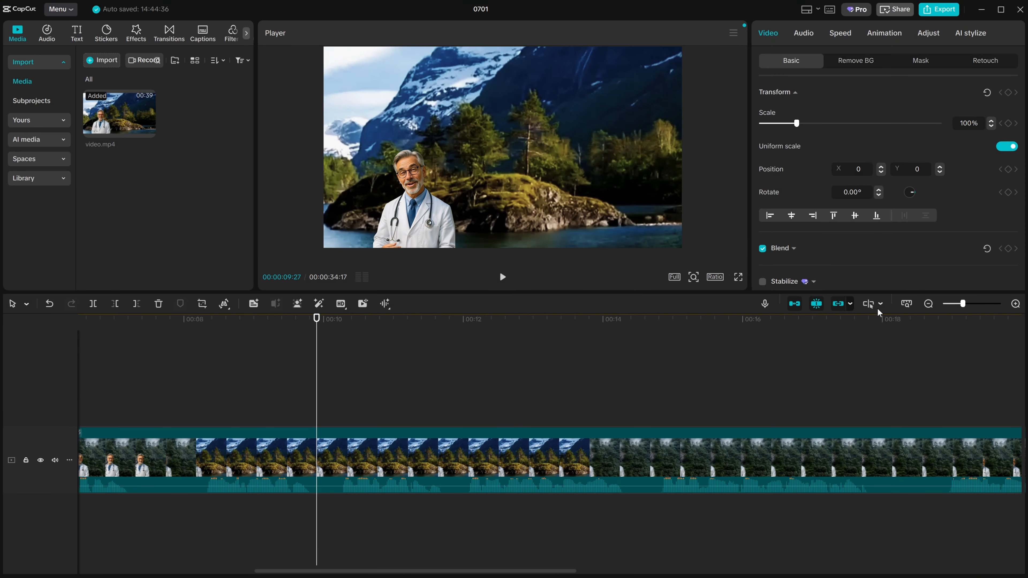
Trim away the part of the second compound clip before 00:00:10:02
drag(962, 307, 972, 307)
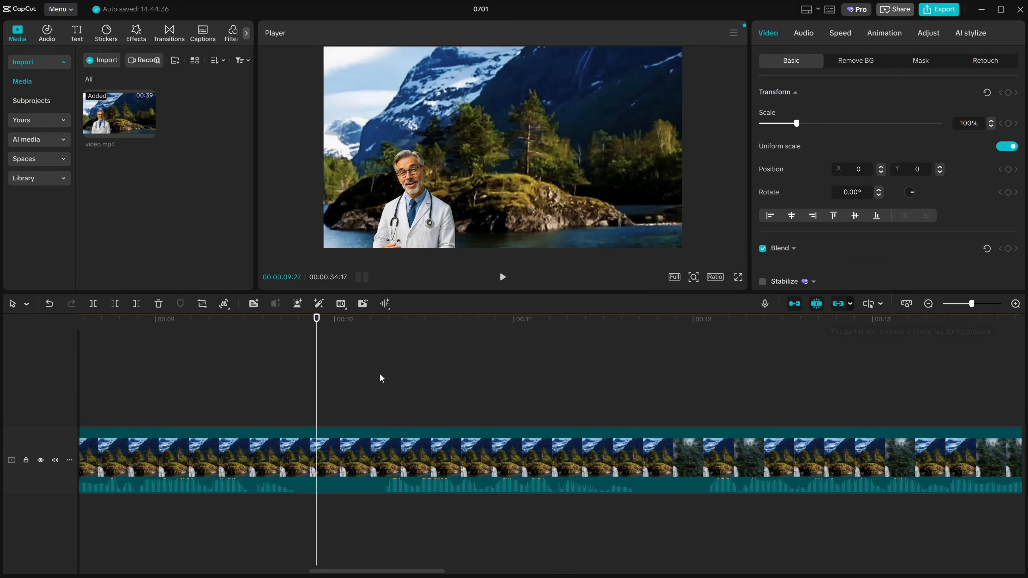
drag(317, 379, 346, 379)
click(313, 443)
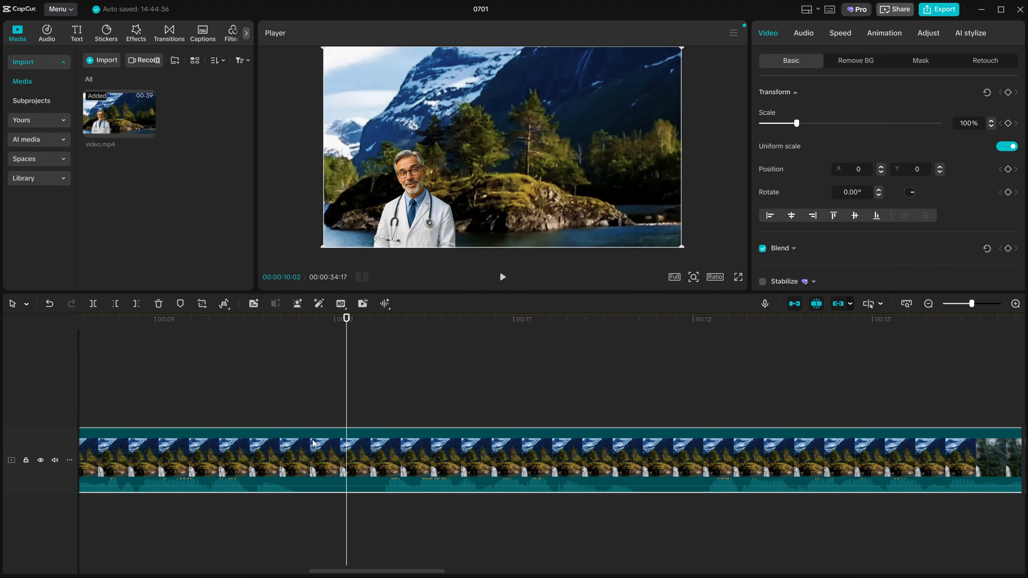
click(114, 309)
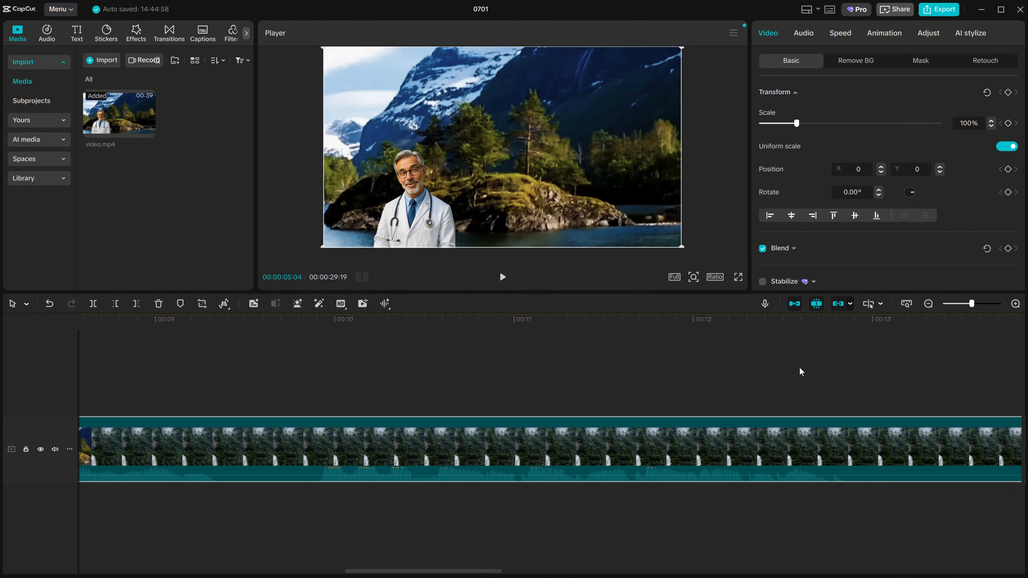
Trim away the part of the second compound clip after 00:00:12:19
drag(970, 304, 945, 304)
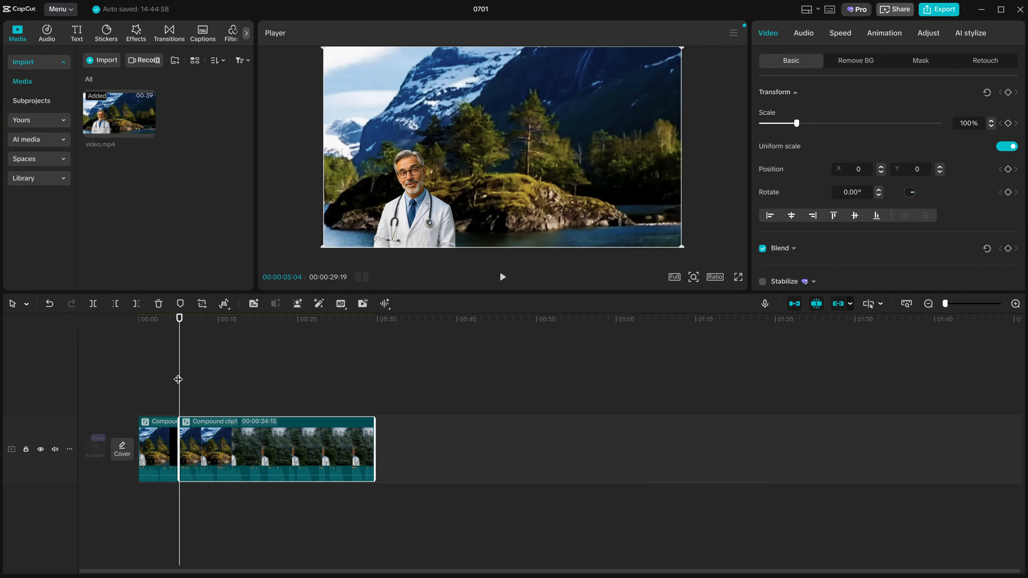
click(238, 378)
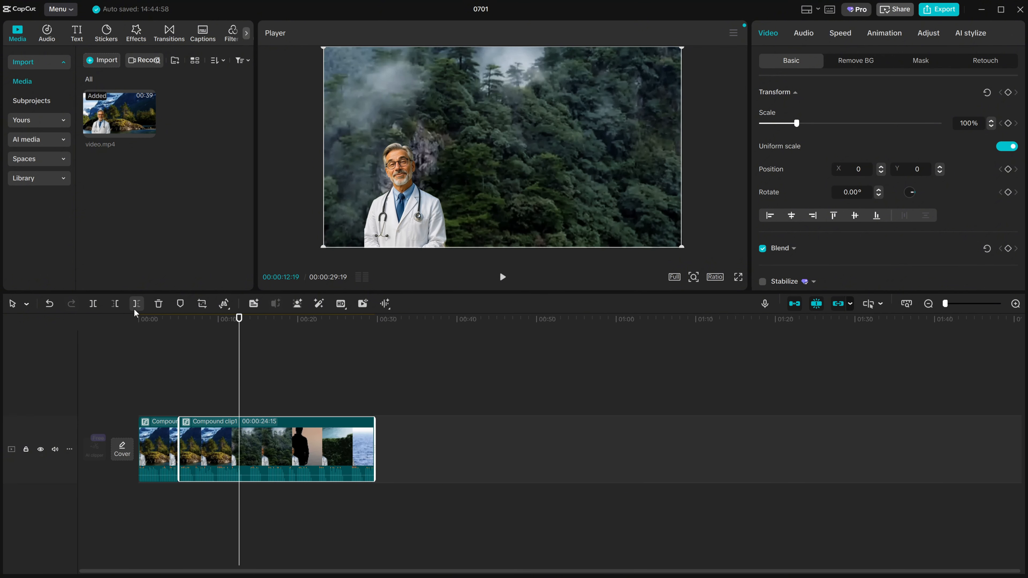
click(136, 304)
Delete the second compound clip and select the remaining first one with the playhead at 00:00:02:09
click(219, 378)
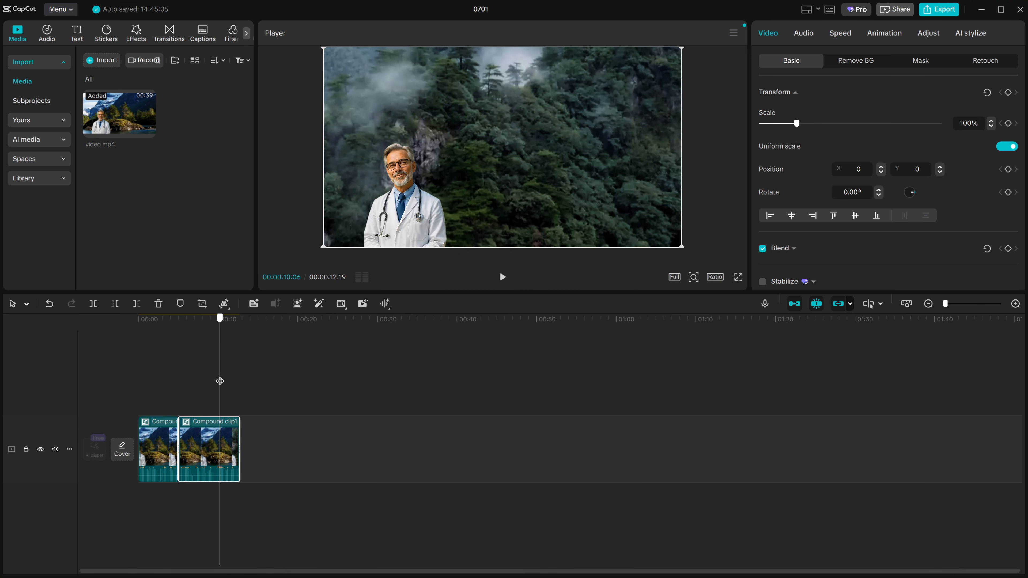
click(224, 428)
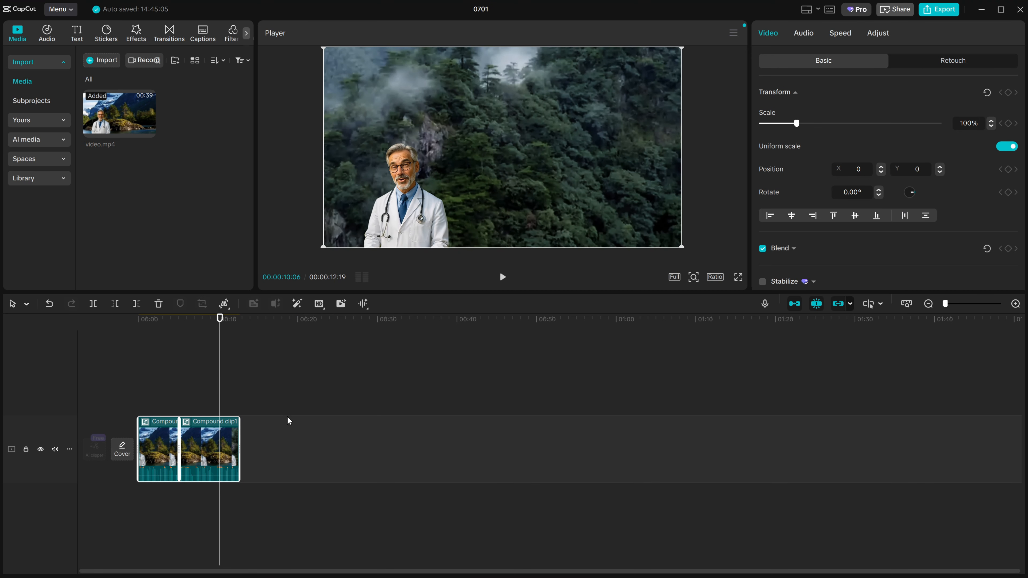
click(261, 467)
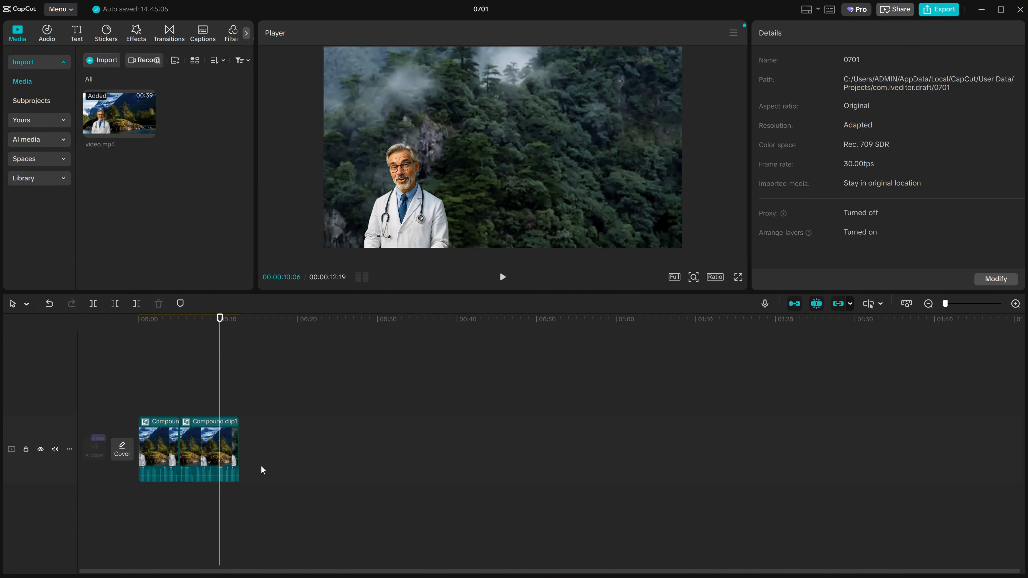
click(227, 446)
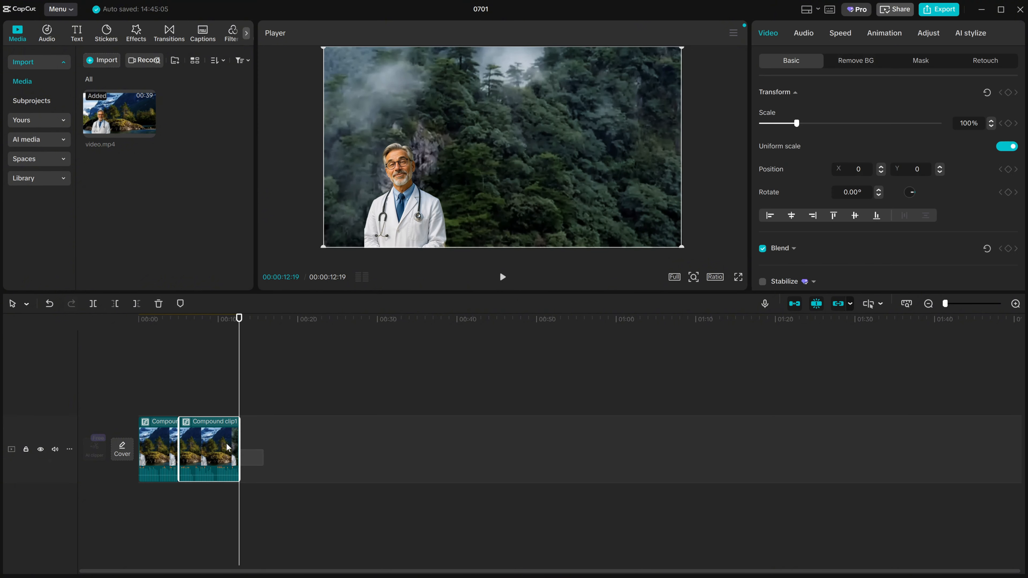
click(158, 304)
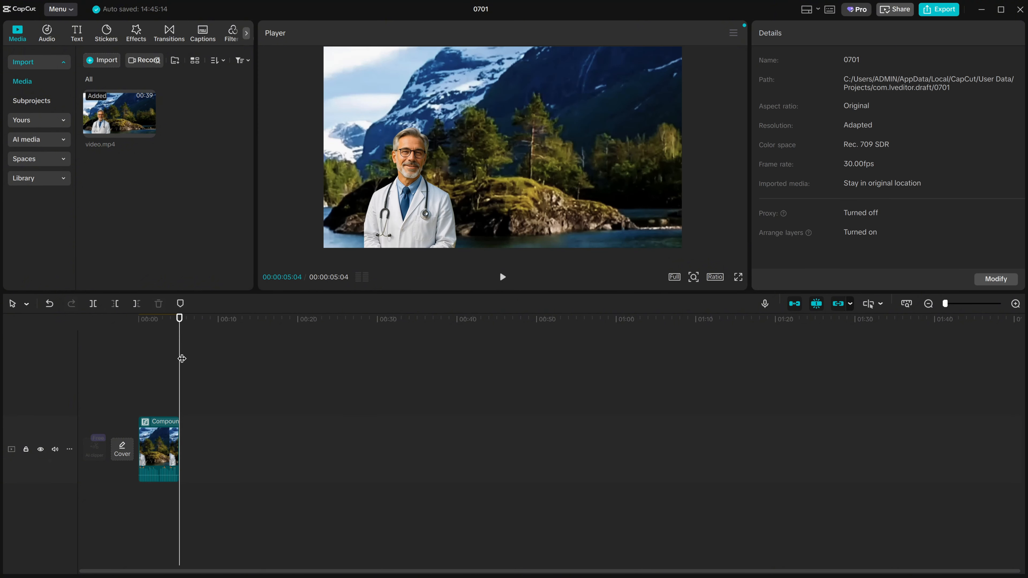
click(157, 360)
click(174, 442)
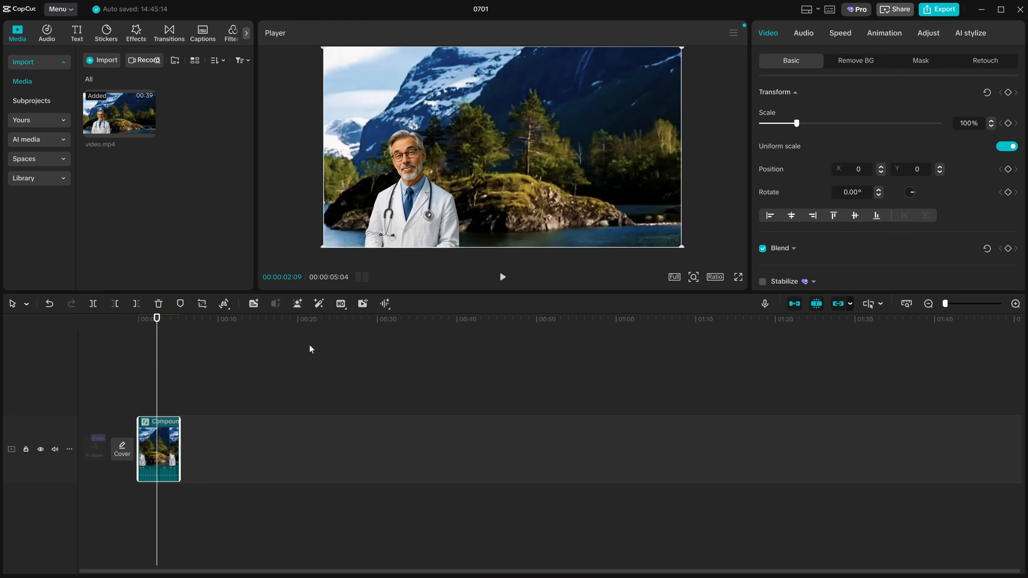
Undo the clip deletion, both trims and the creation of the first compound clip
click(50, 304)
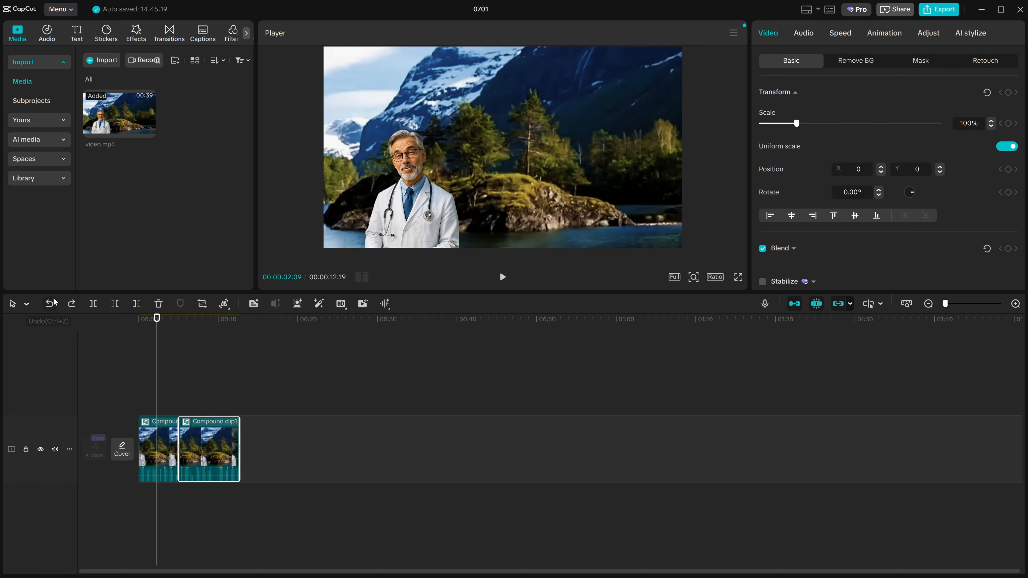
click(51, 307)
click(50, 306)
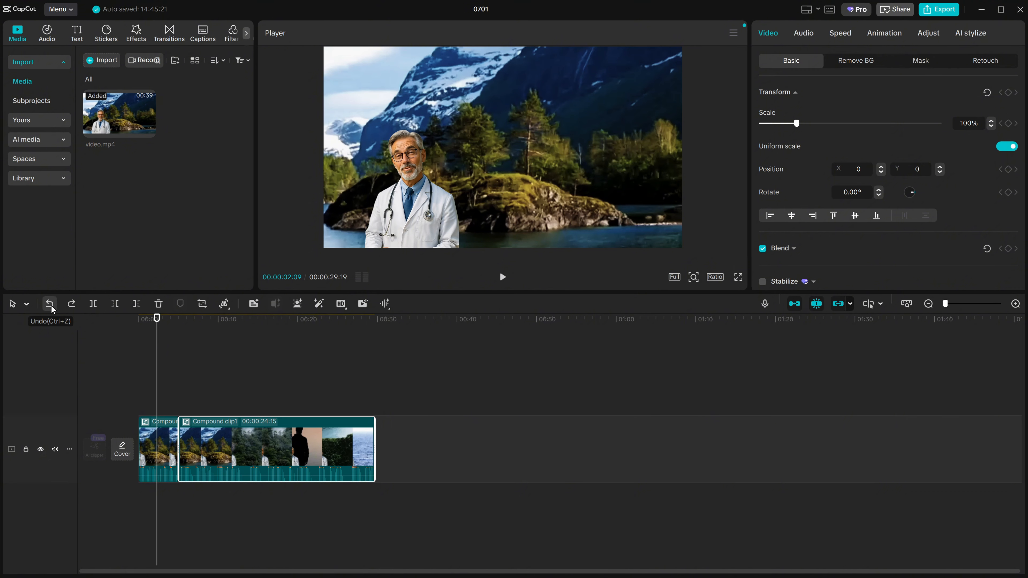
click(50, 305)
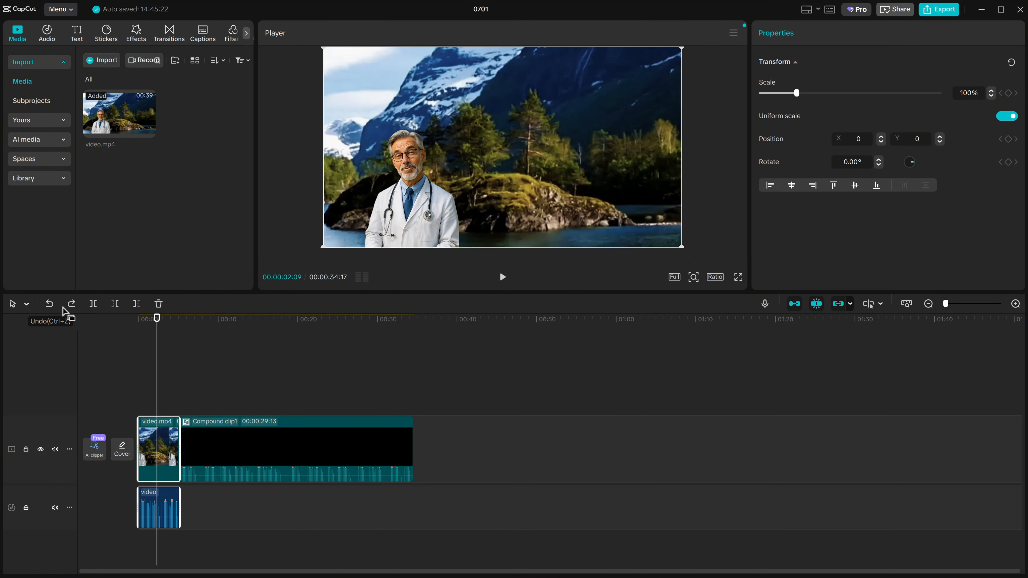
Redo the creation of the first compound clip and both trims of the second one
click(71, 304)
click(70, 304)
click(71, 304)
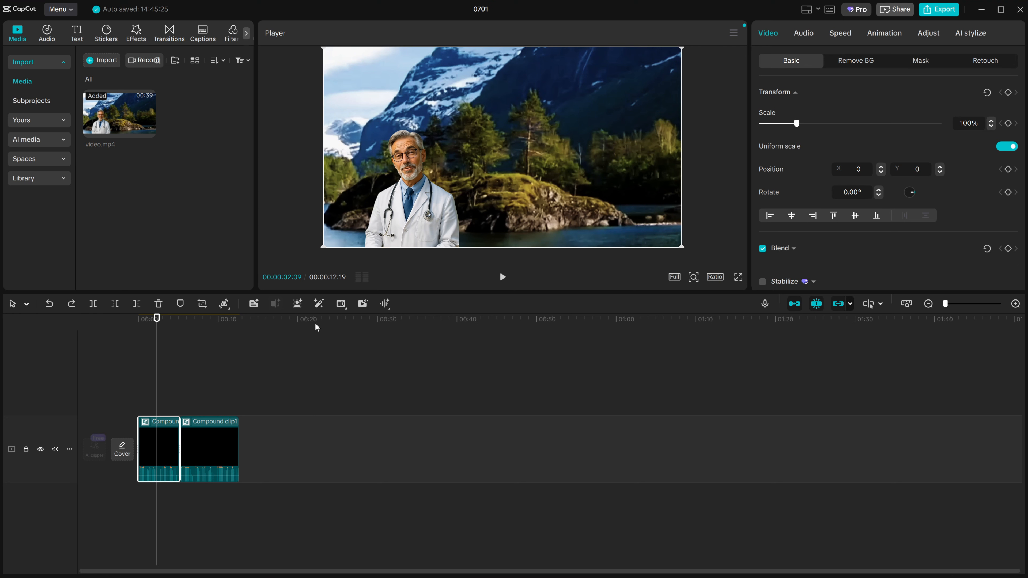
Delete the first compound clip and place the playhead at 00:00:02:23 in the remaining one
drag(155, 362, 219, 376)
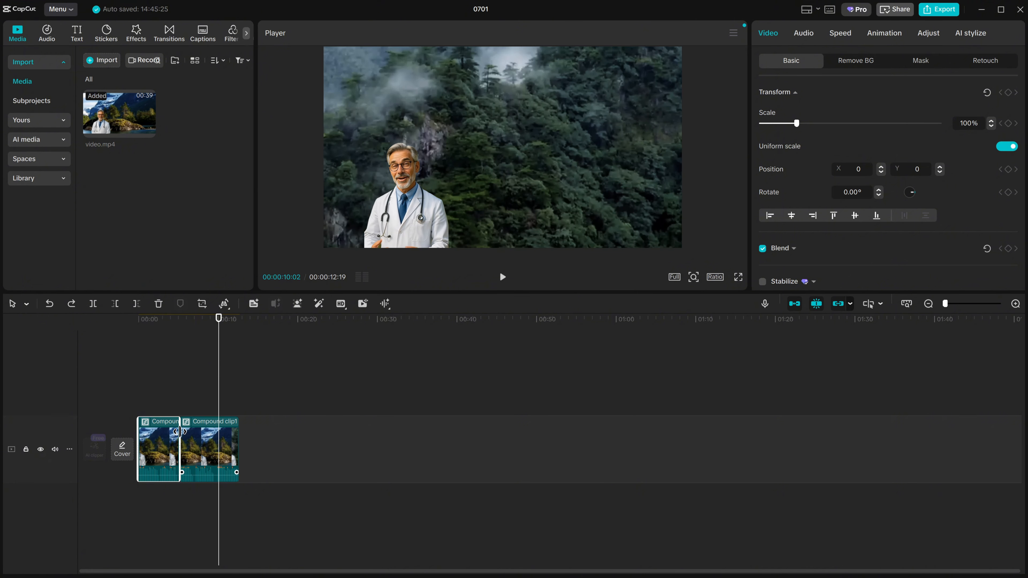
key(Delete)
click(161, 405)
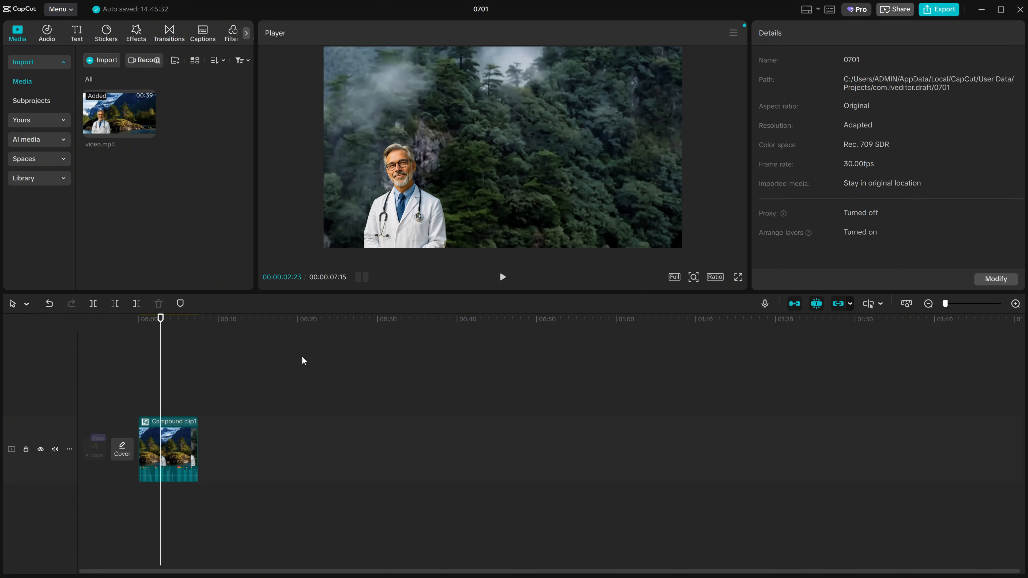
Play a short preview of the remaining compound clip, pause at 00:00:03:22 and enlarge the player
click(507, 281)
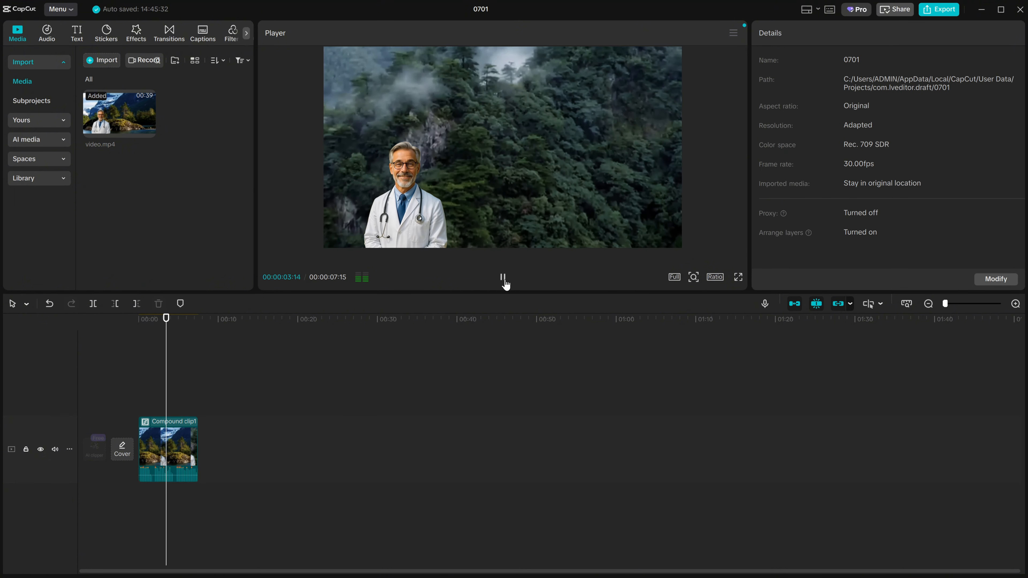
click(507, 281)
drag(526, 292, 511, 381)
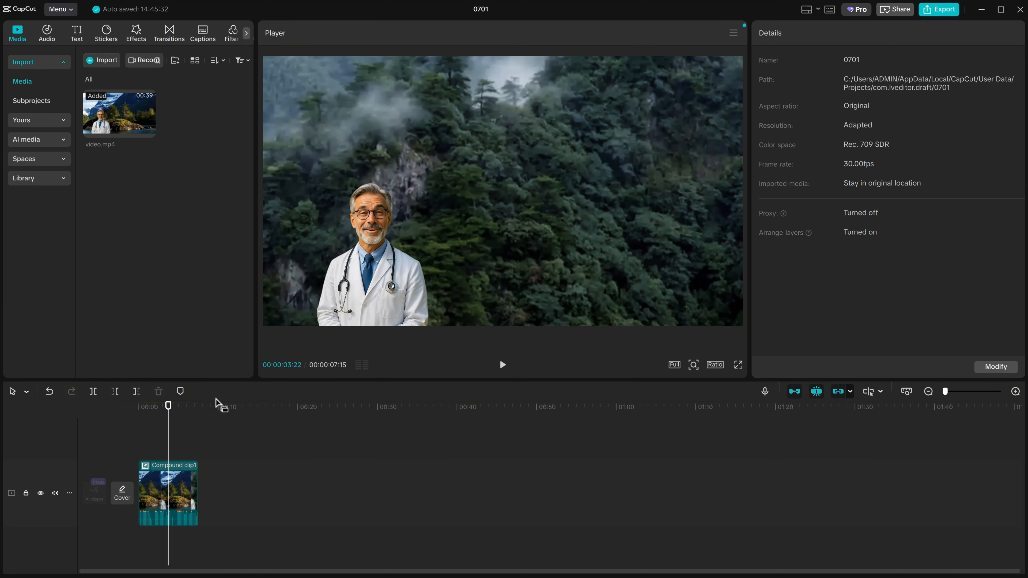
Reverse the remaining compound clip and scrub the playhead slightly back
click(182, 488)
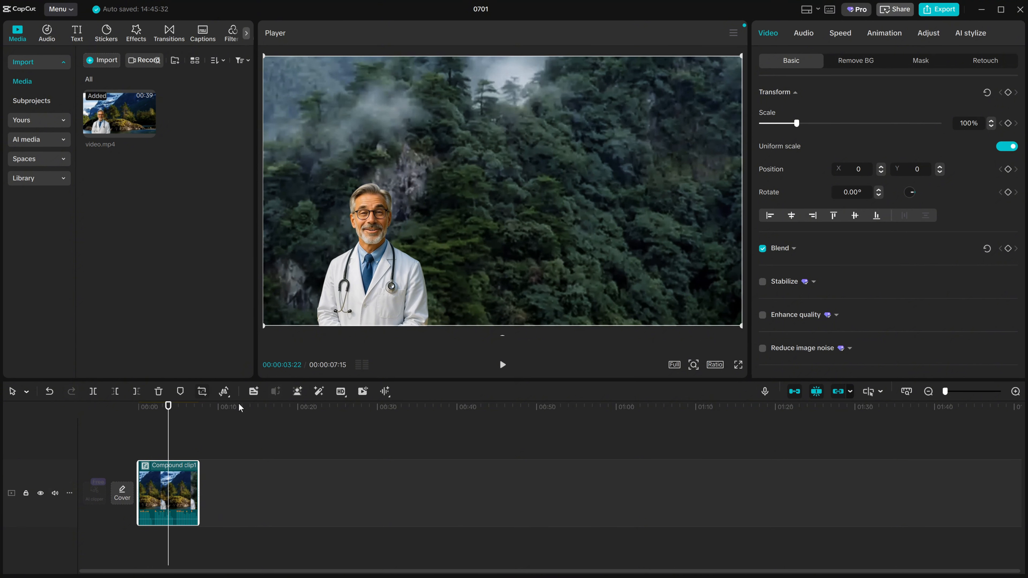
mouse_move(225, 400)
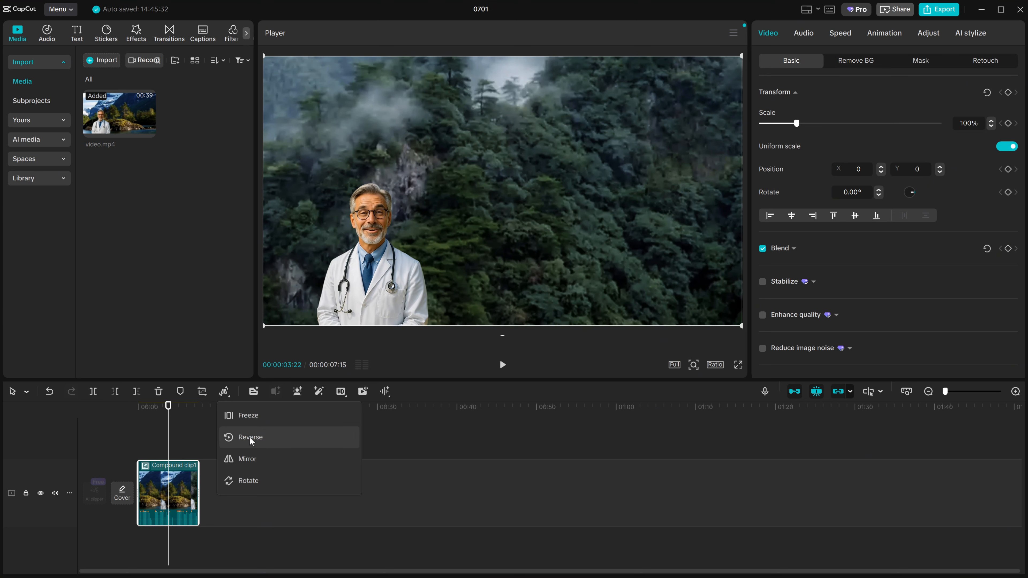
click(267, 439)
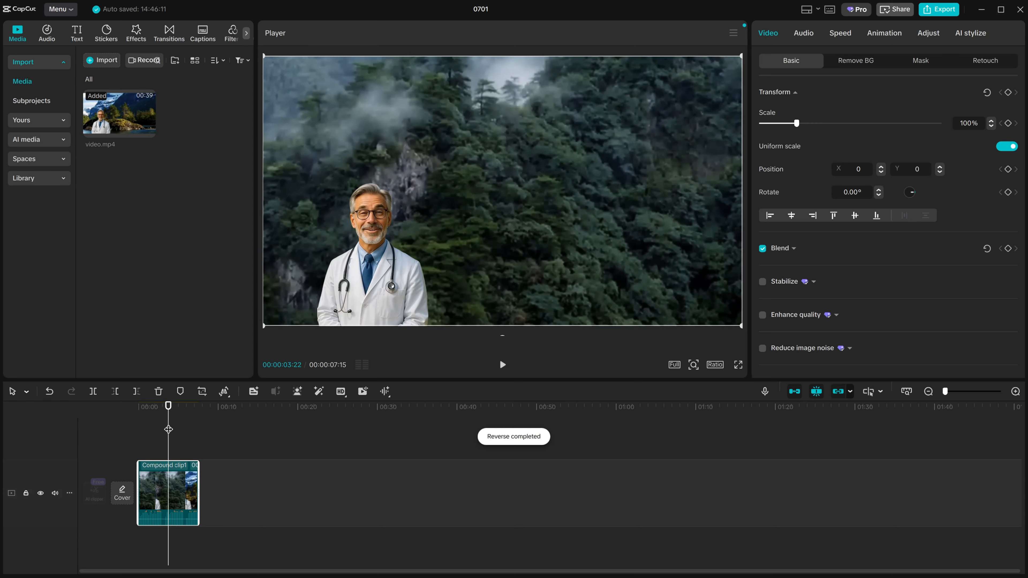
drag(168, 430, 165, 477)
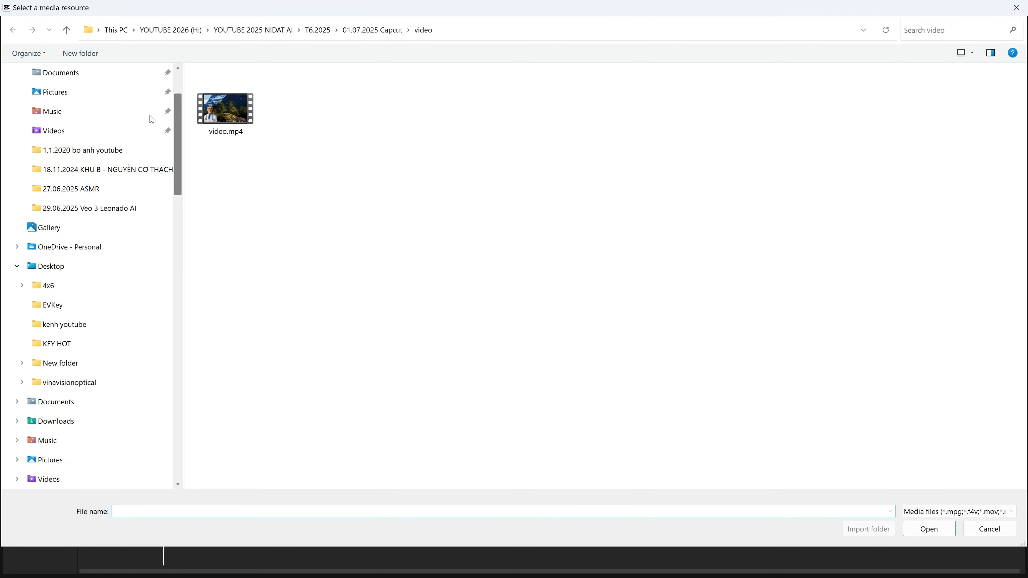
Import 7-cach-kiem-tien-online.mp4 from the 26.06.2025 Create Youtube Chanel folder and place it after the compound clip on the timeline
scroll(152, 119, up, 1)
click(317, 30)
double_click(234, 108)
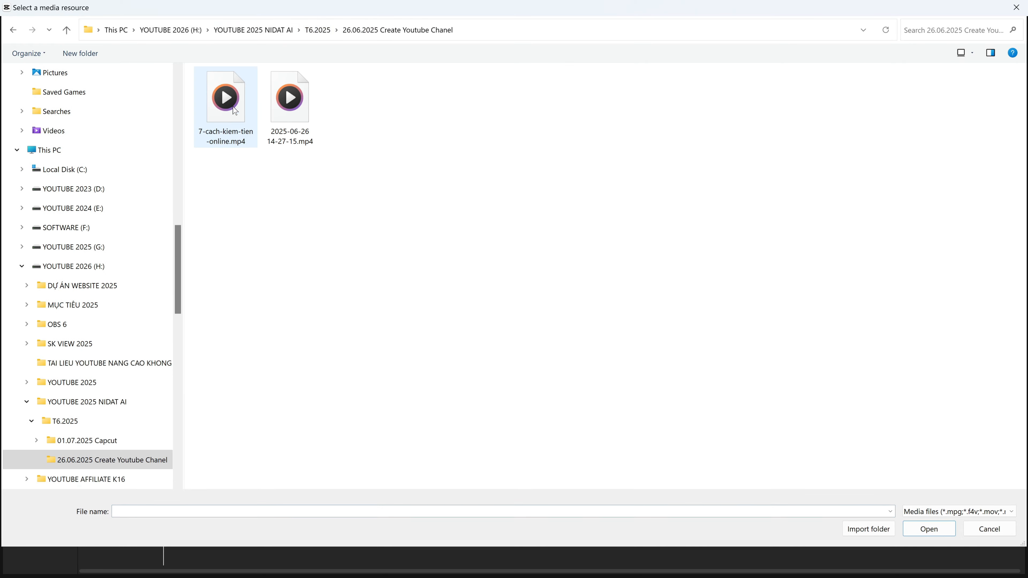
click(232, 114)
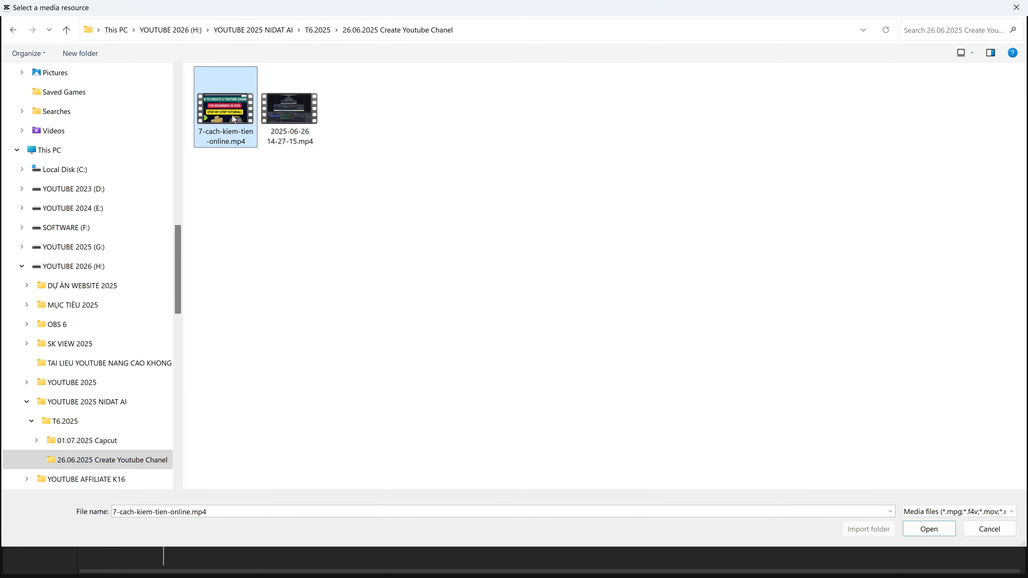
double_click(237, 117)
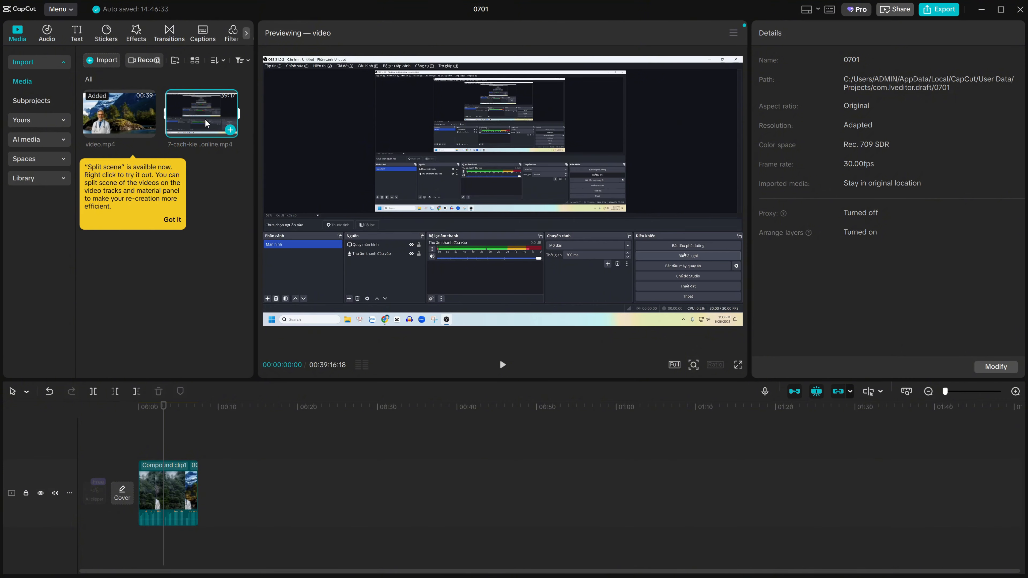
drag(202, 113, 208, 495)
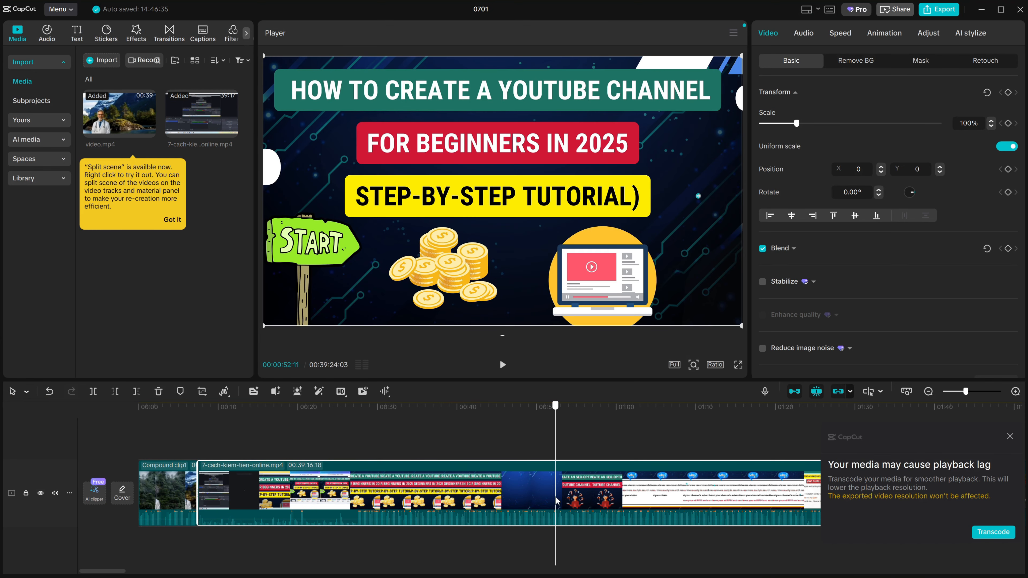
Trim away the part of the new clip before 00:00:53:01, and trim its end to finish at 00:00:15:02
click(560, 492)
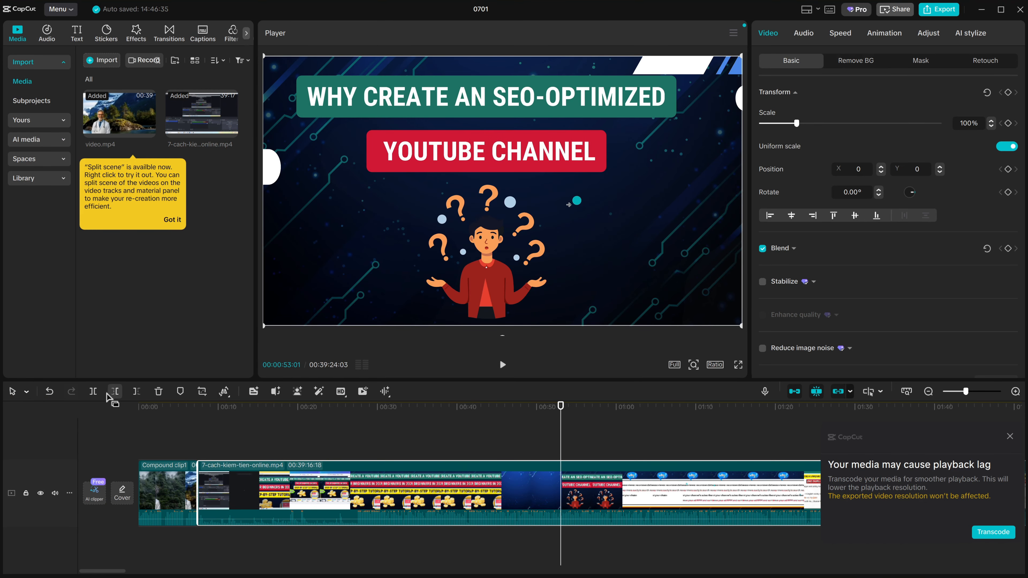
click(115, 392)
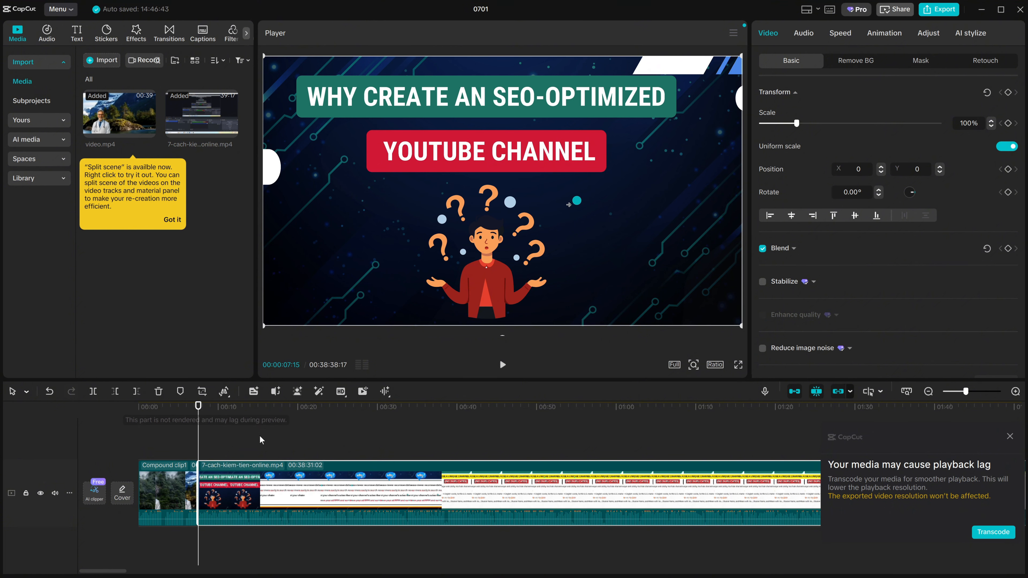
click(136, 391)
Place the playhead at 00:00:11:26 and rotate the trimmed clip in 90° increments to 270°
click(236, 443)
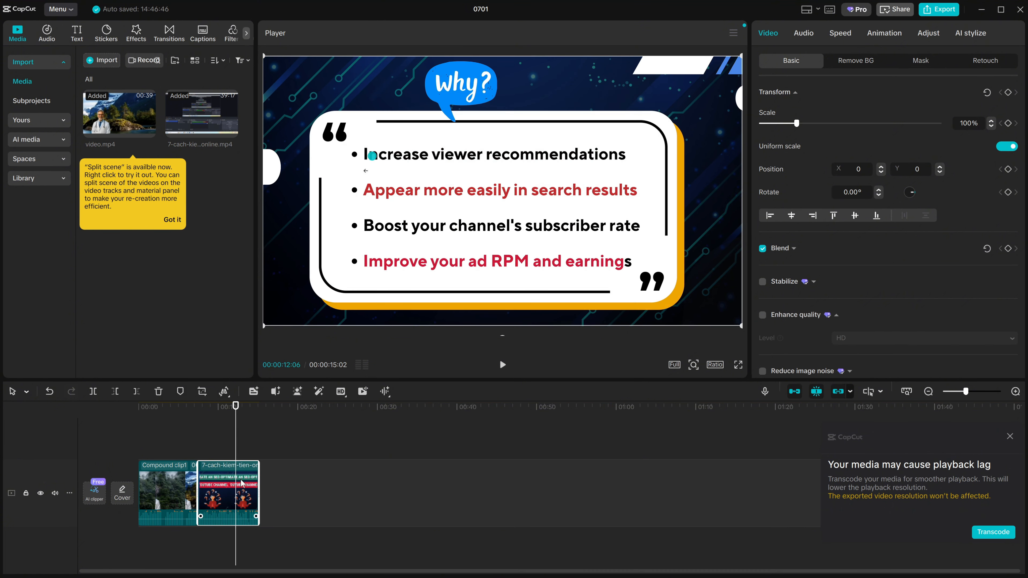
mouse_move(239, 443)
mouse_down()
mouse_move(219, 446)
mouse_move(242, 448)
mouse_move(233, 453)
mouse_up()
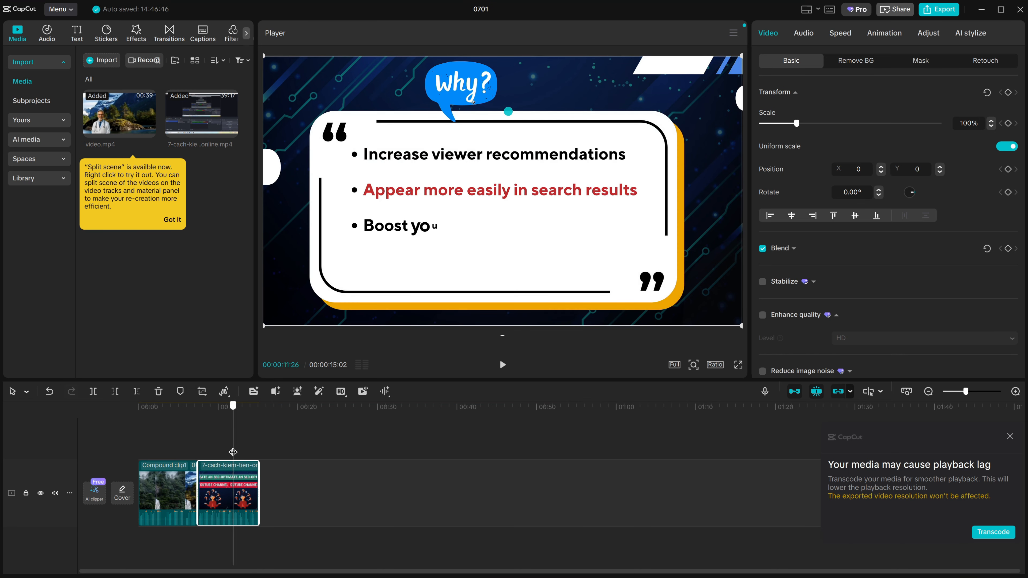
click(225, 392)
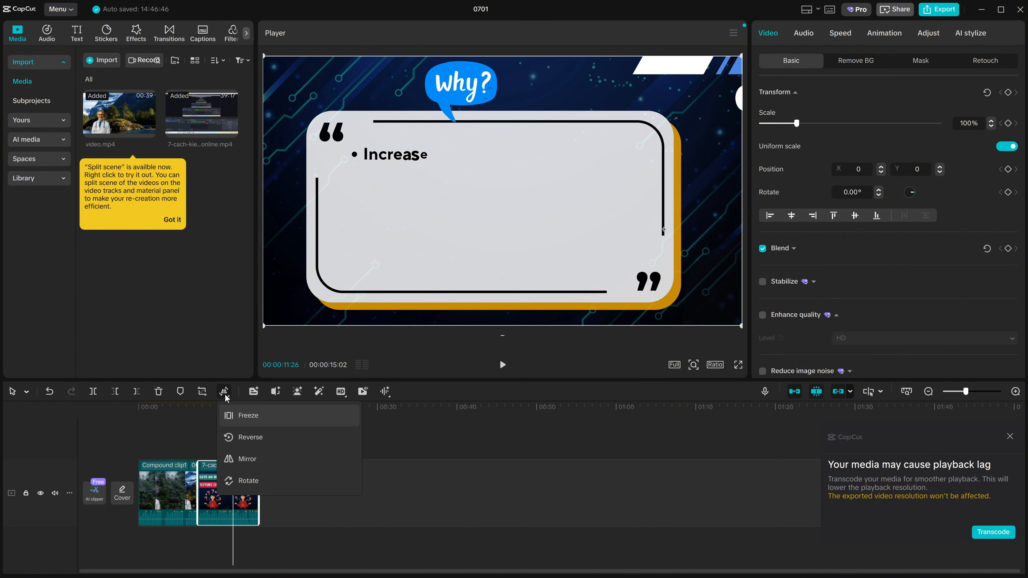
click(257, 484)
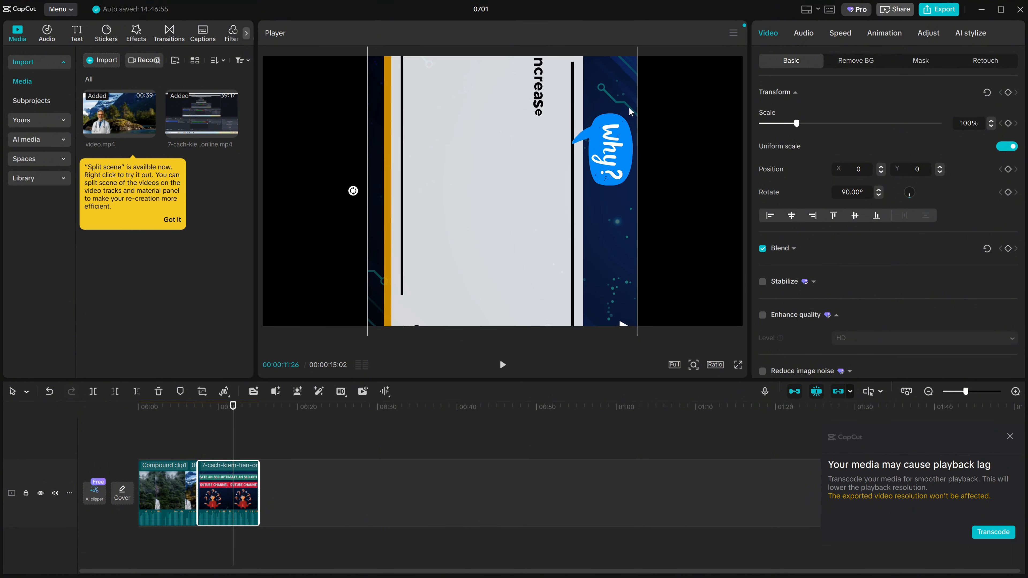
click(225, 398)
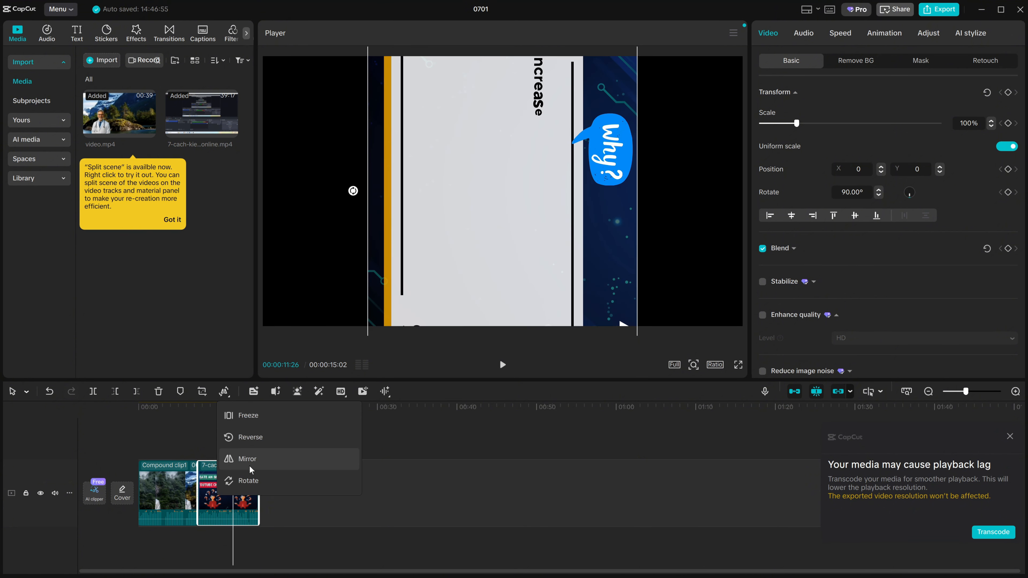
click(251, 480)
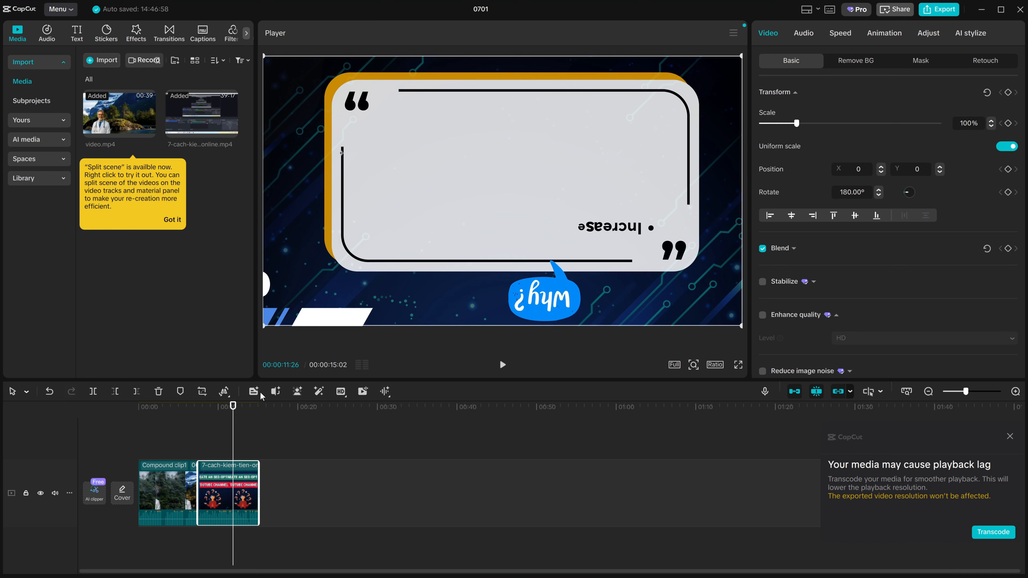
mouse_move(225, 392)
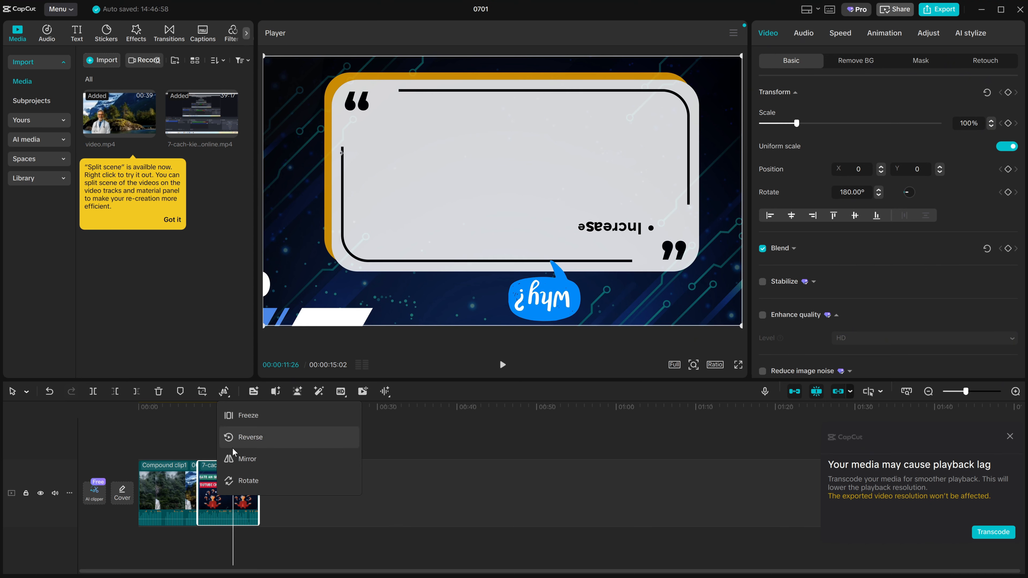
click(249, 481)
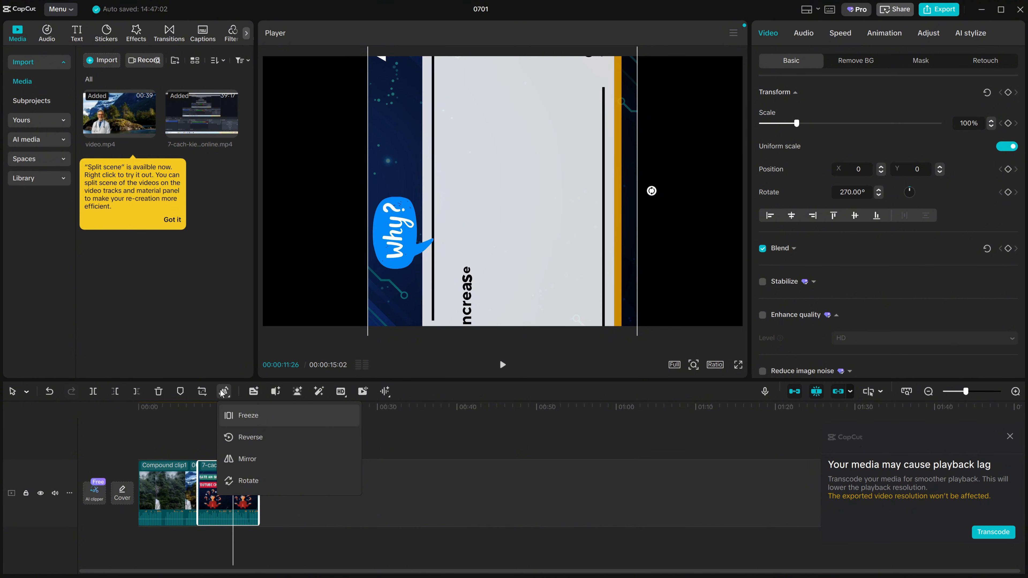
Mirror the rotated clip, mirror it back and rotate it to 360°
click(245, 458)
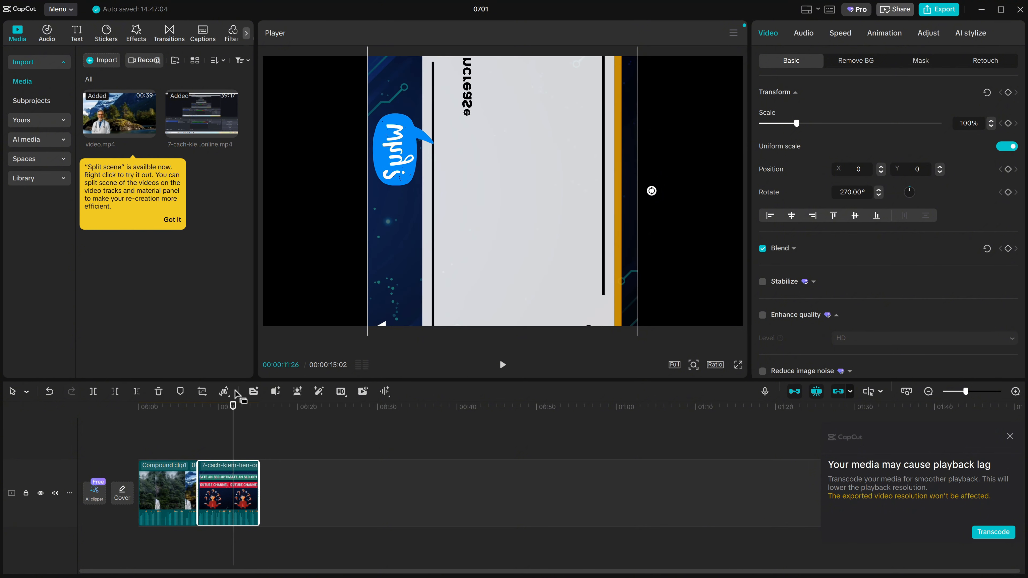
mouse_move(225, 399)
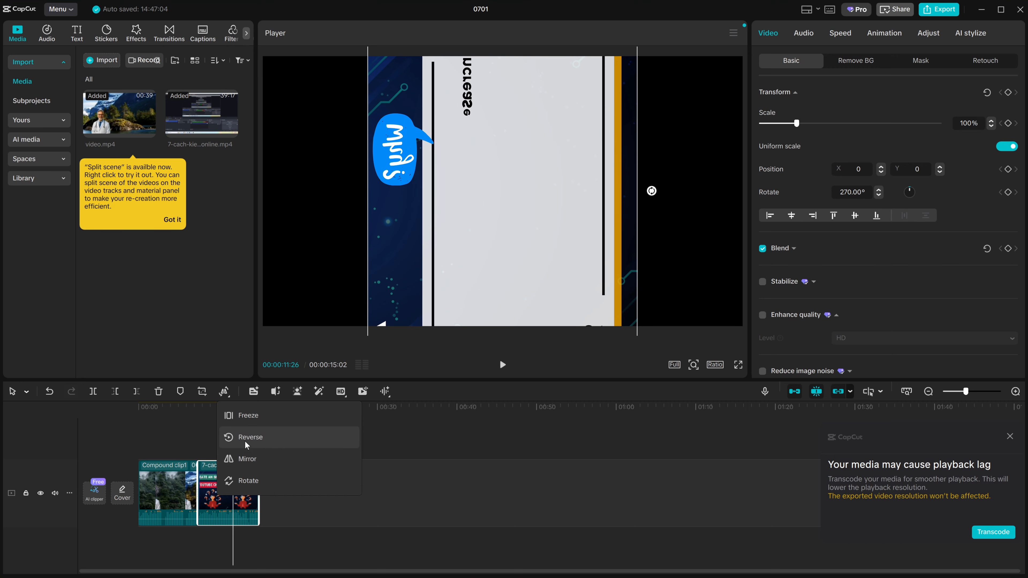
click(251, 461)
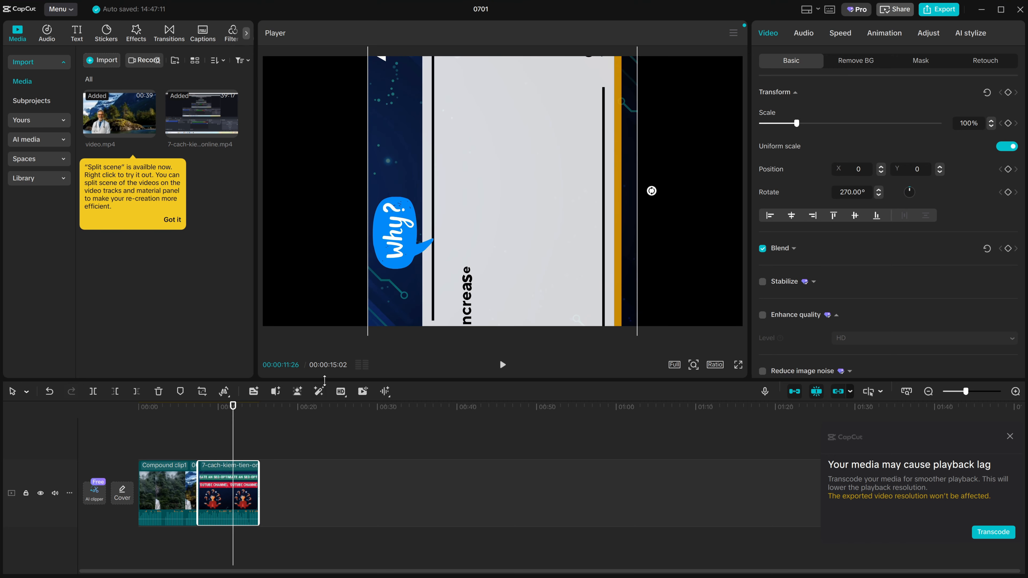
click(224, 392)
click(248, 480)
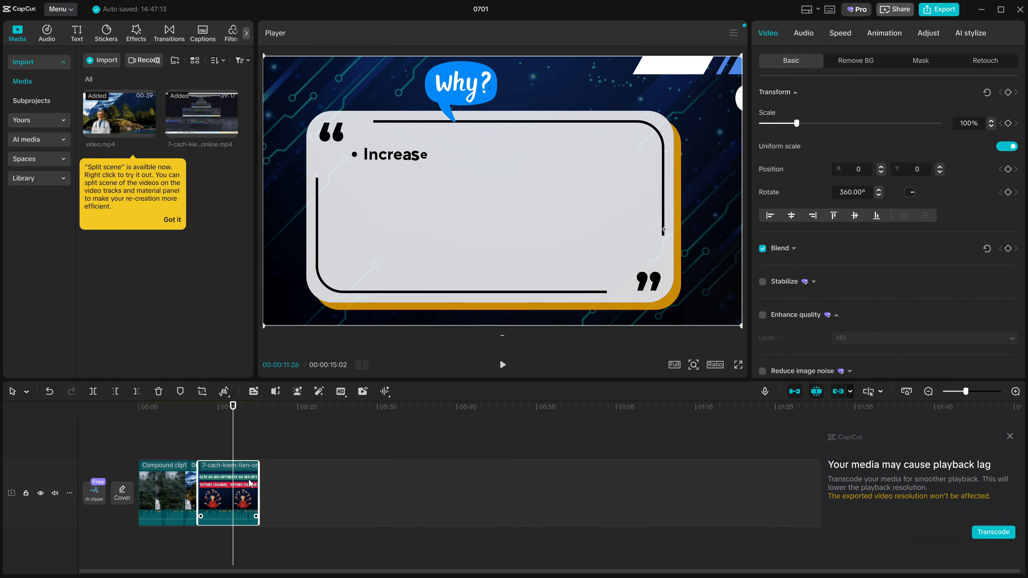
Delete the rotated clip from the timeline and select the compound clip
key(Delete)
click(170, 484)
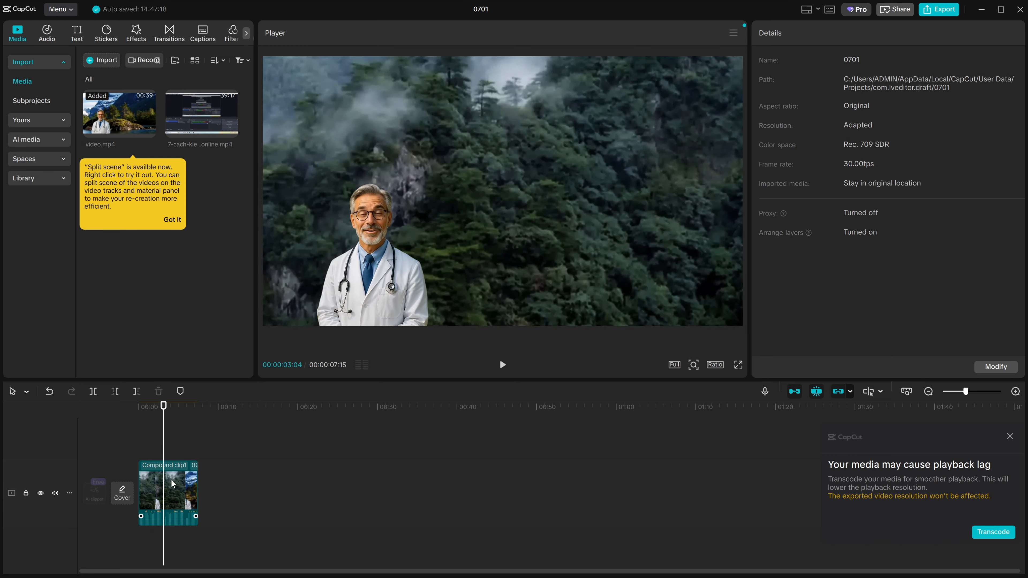
click(172, 484)
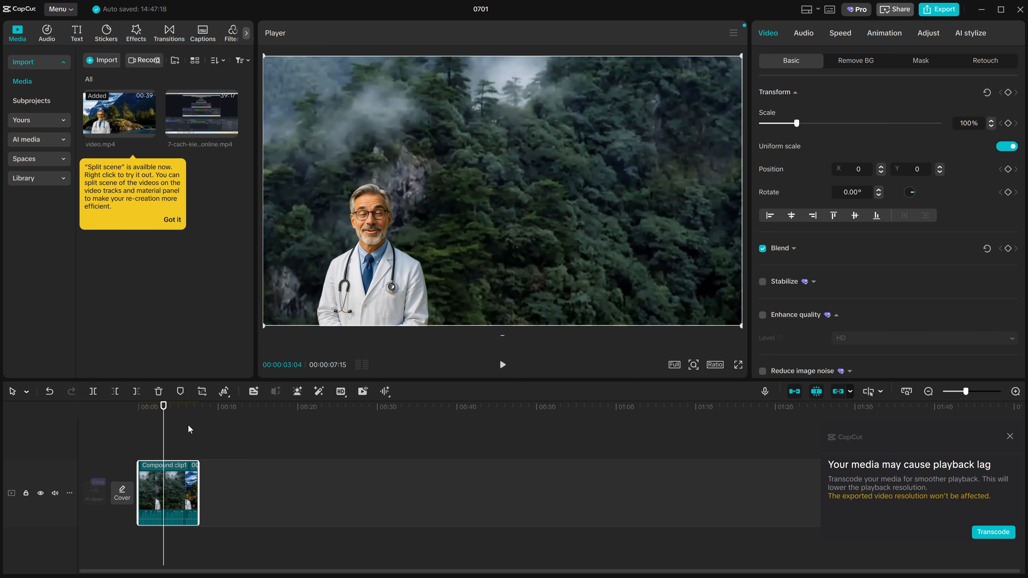
Try the 16:9 aspect ratio for the project, and switch it to 9:16
click(716, 366)
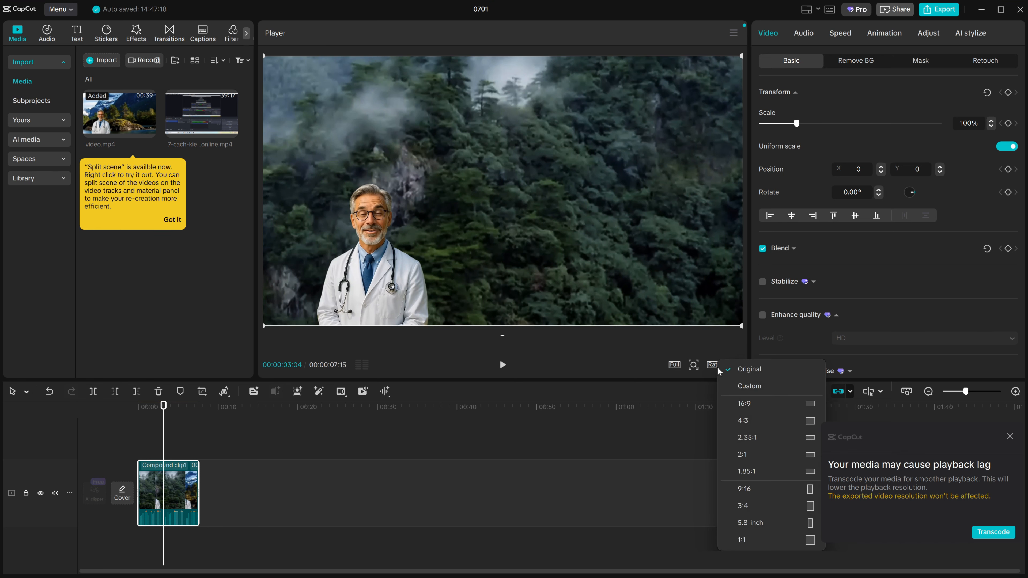
click(770, 412)
click(716, 365)
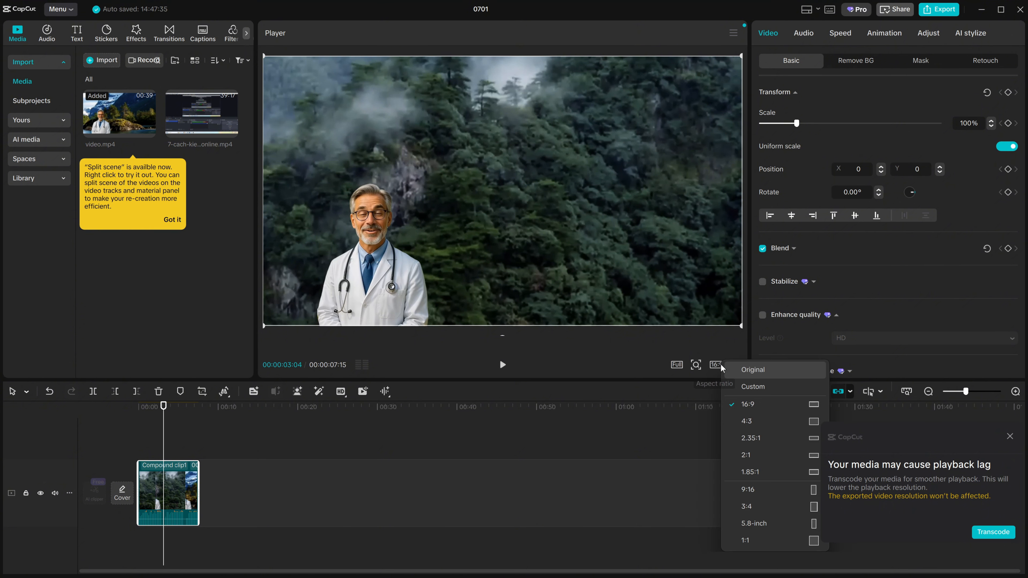
click(760, 495)
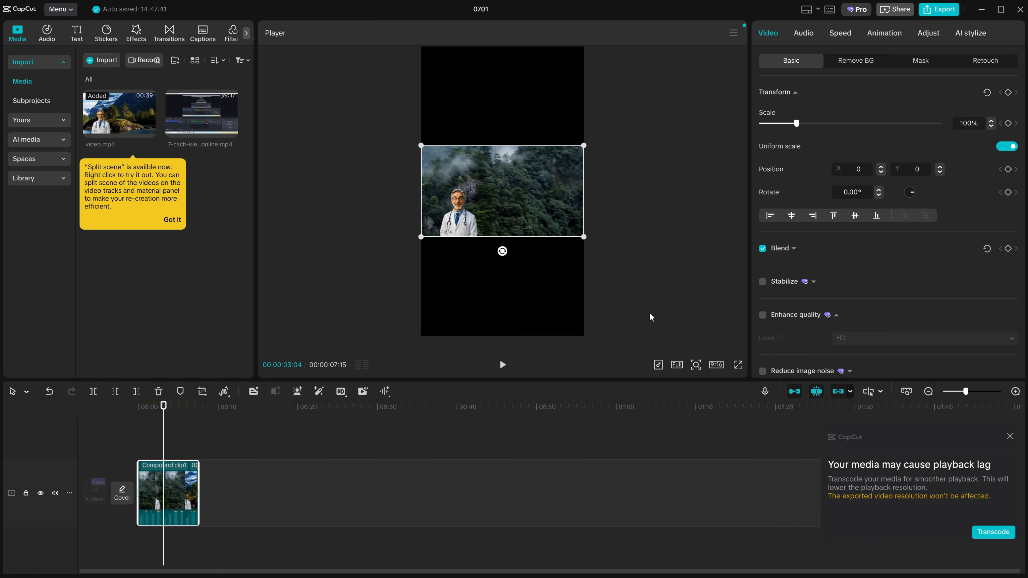
Turn on the TikTok social media preview for the vertical frame and snip the upper part of the frame
click(657, 365)
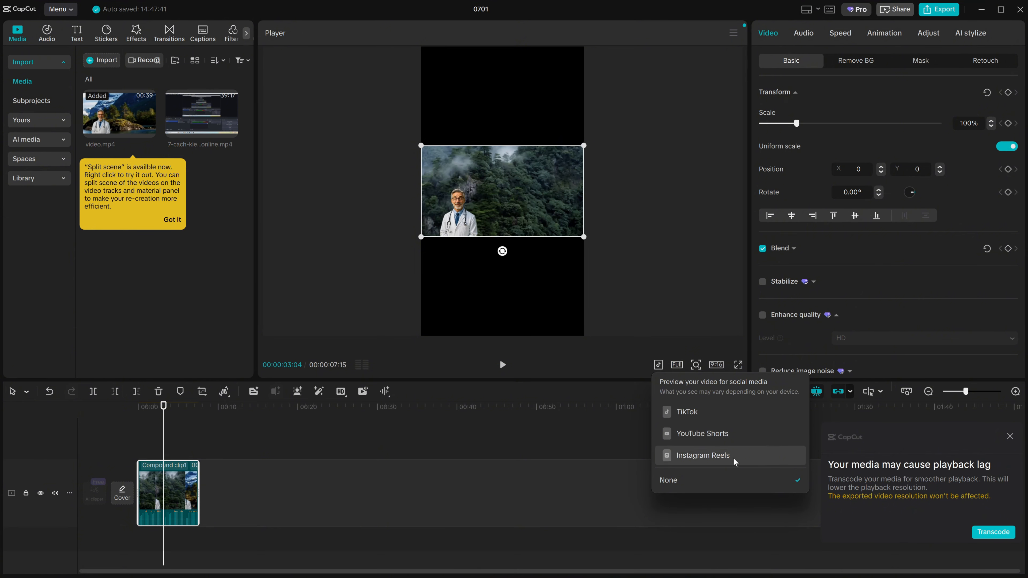
click(729, 414)
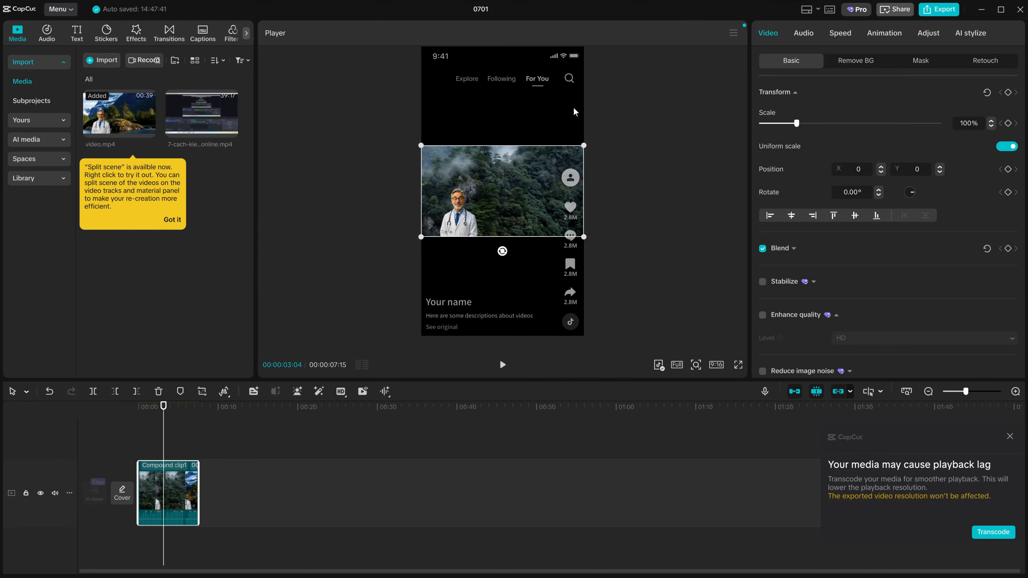
key(super+shift+s)
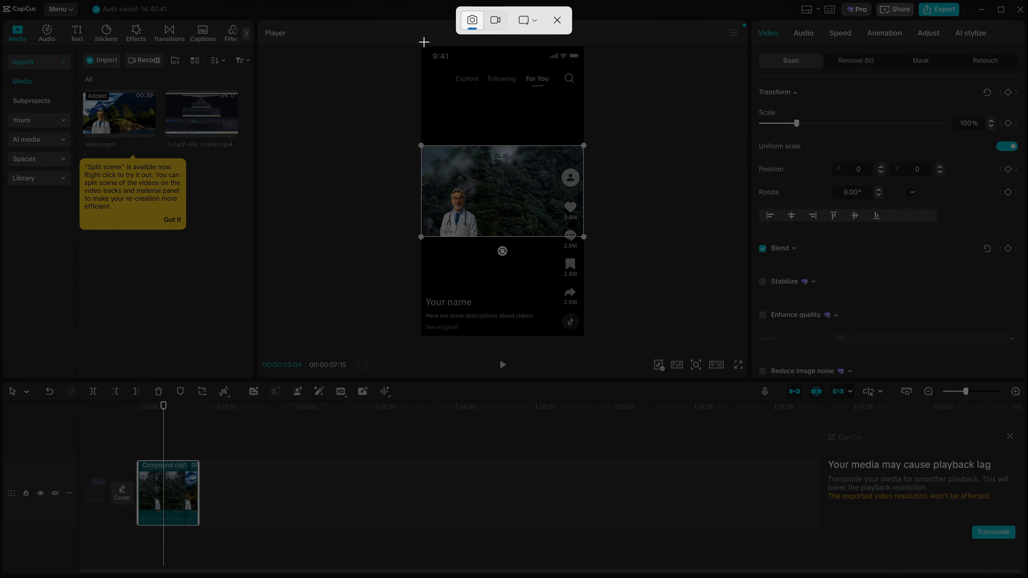
drag(424, 42, 614, 106)
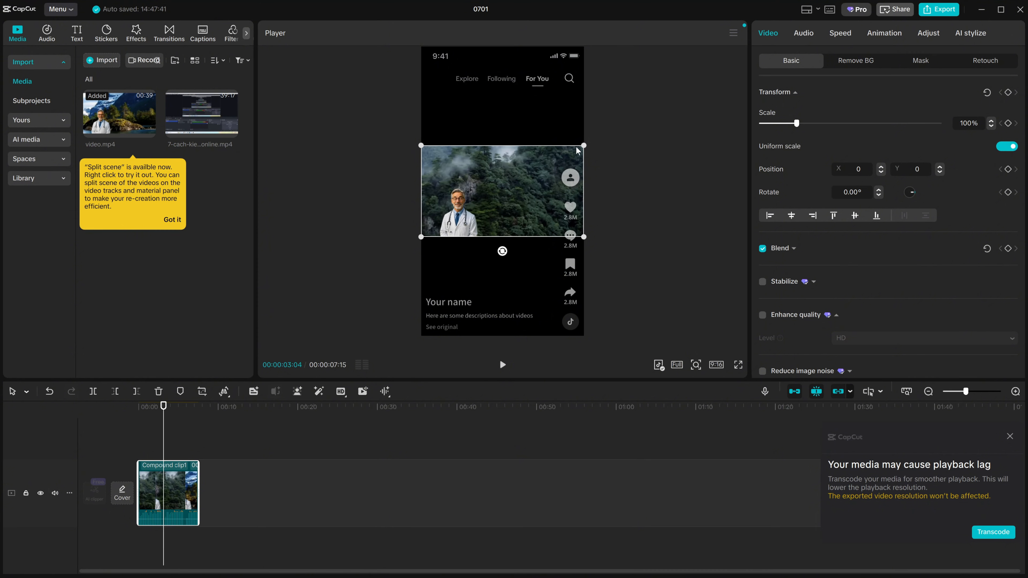
Scale the compound clip to 316% to fill the vertical frame and shift it horizontally to X 1795
drag(577, 151, 850, 2)
drag(517, 187, 629, 188)
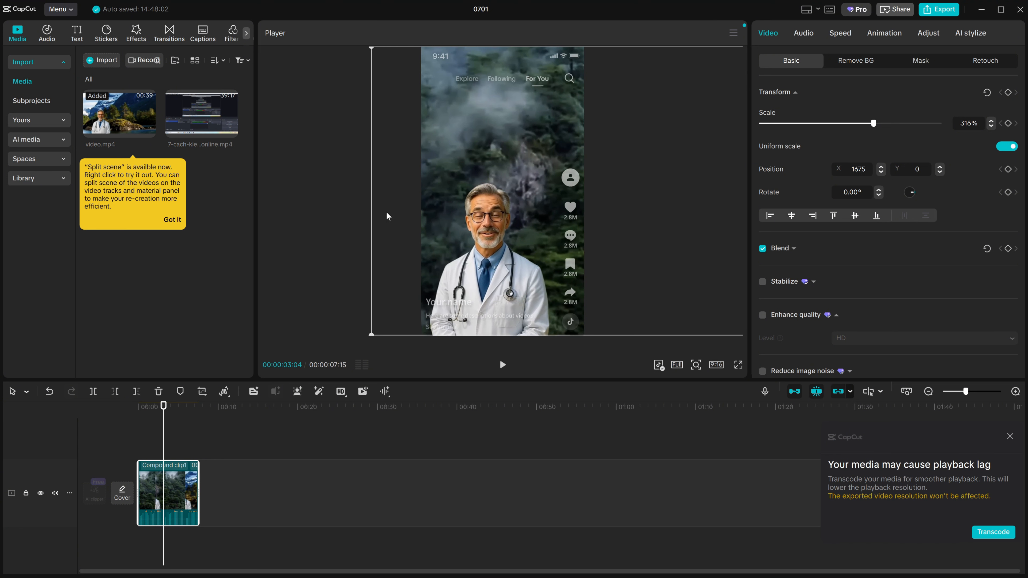
drag(518, 227, 525, 226)
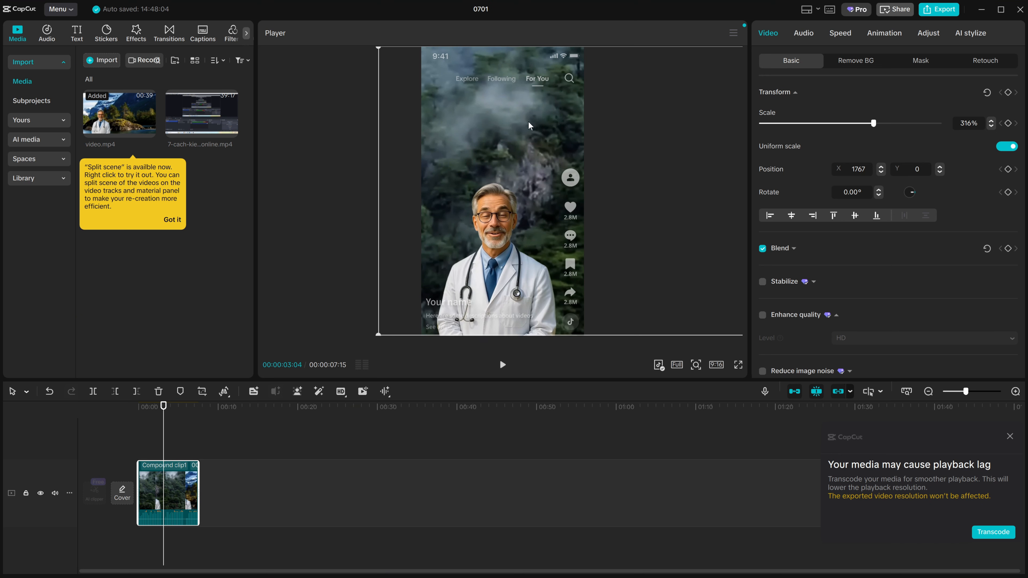
click(658, 365)
mouse_move(518, 154)
mouse_down()
mouse_move(505, 156)
mouse_move(520, 158)
mouse_up()
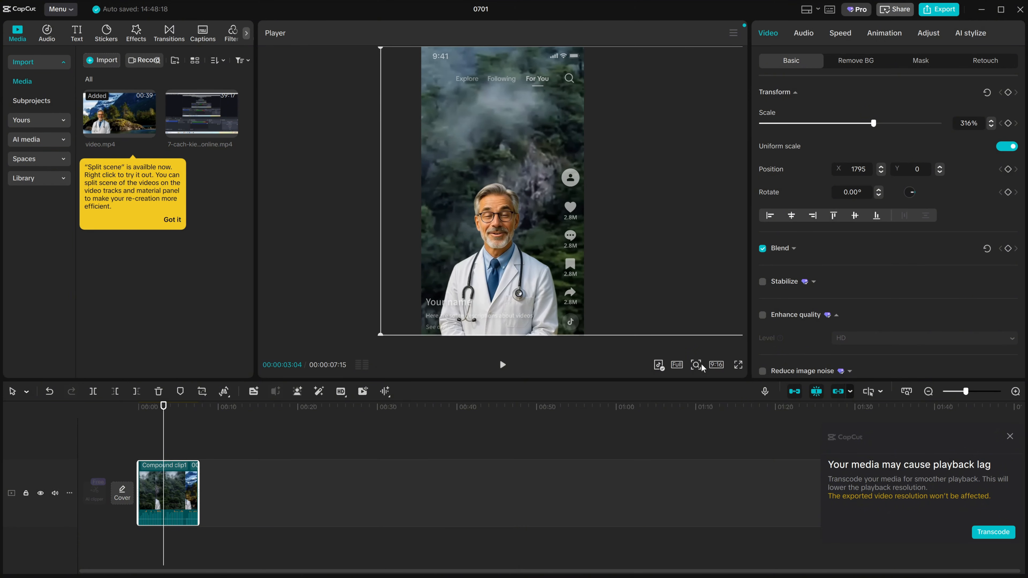
Play the vertical video in full screen up to 00:00:04:02, leave full screen and snip the player's control area
click(736, 366)
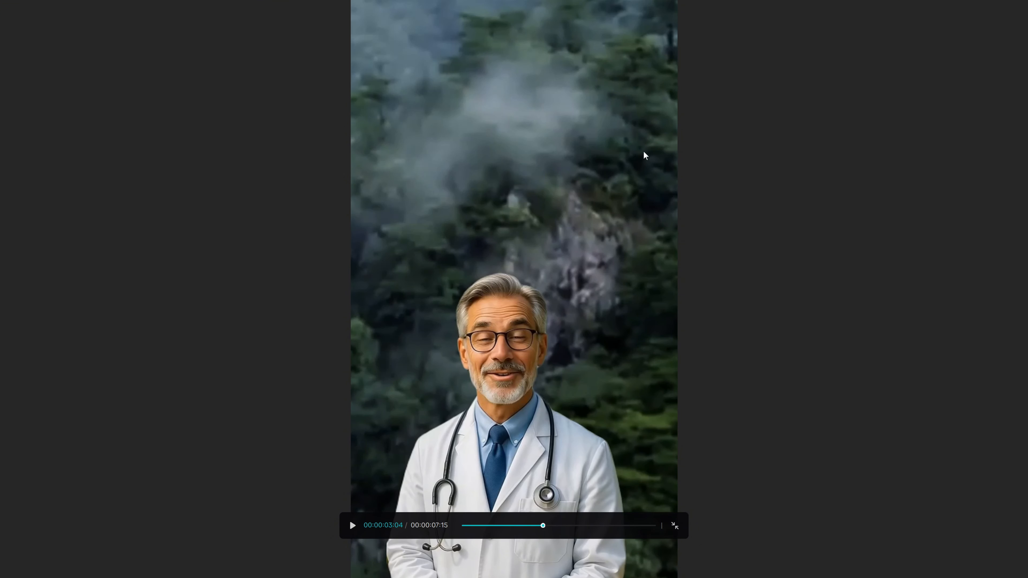
click(352, 533)
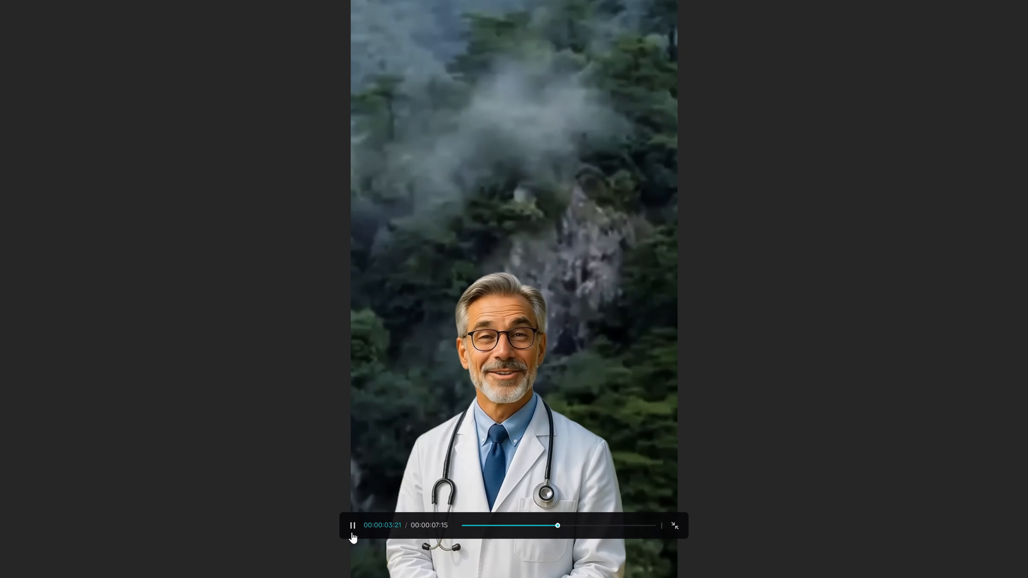
click(353, 532)
key(Escape)
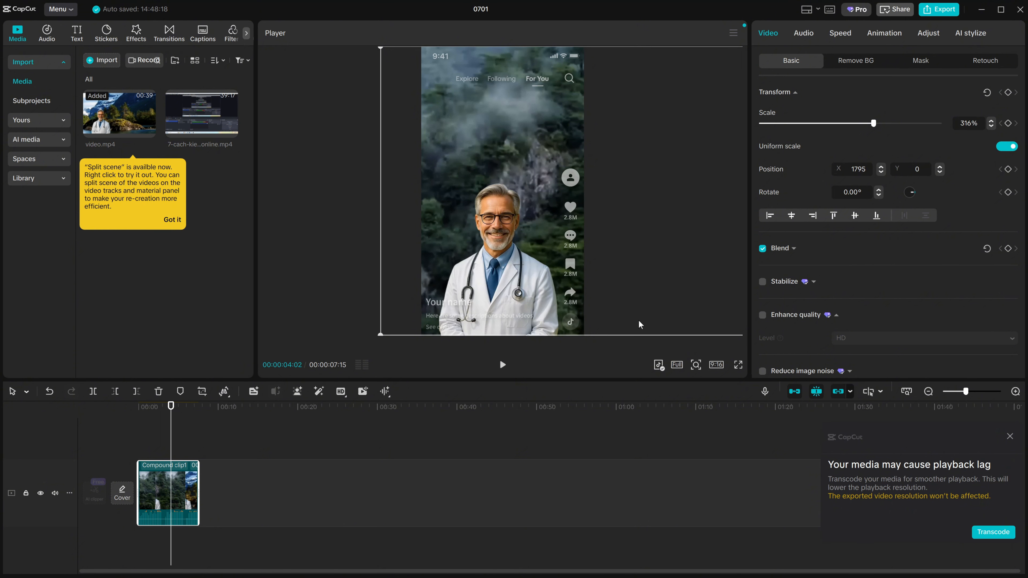
key(super+shift+s)
drag(613, 315, 749, 394)
Dismiss the playback lag notice and enlarge the timeline area
click(1009, 437)
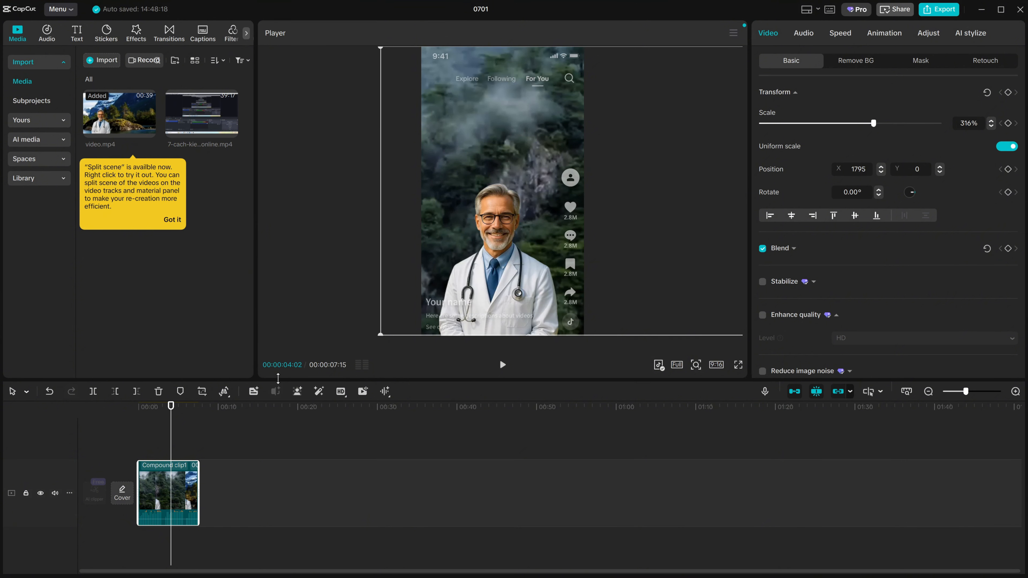
drag(278, 380, 318, 292)
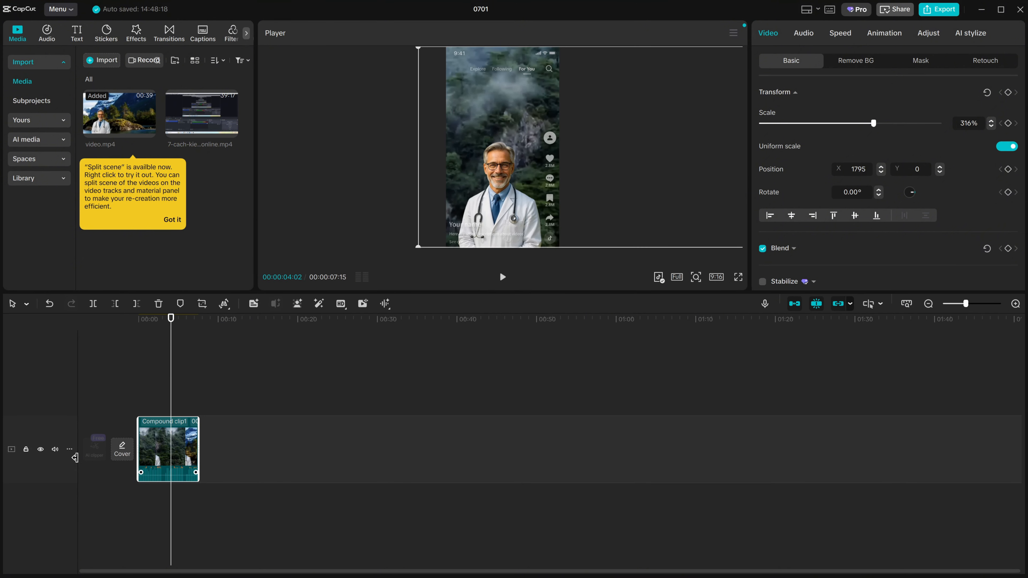
Dismiss the split scene tip and extract the compound clip's audio onto a separate track
click(170, 227)
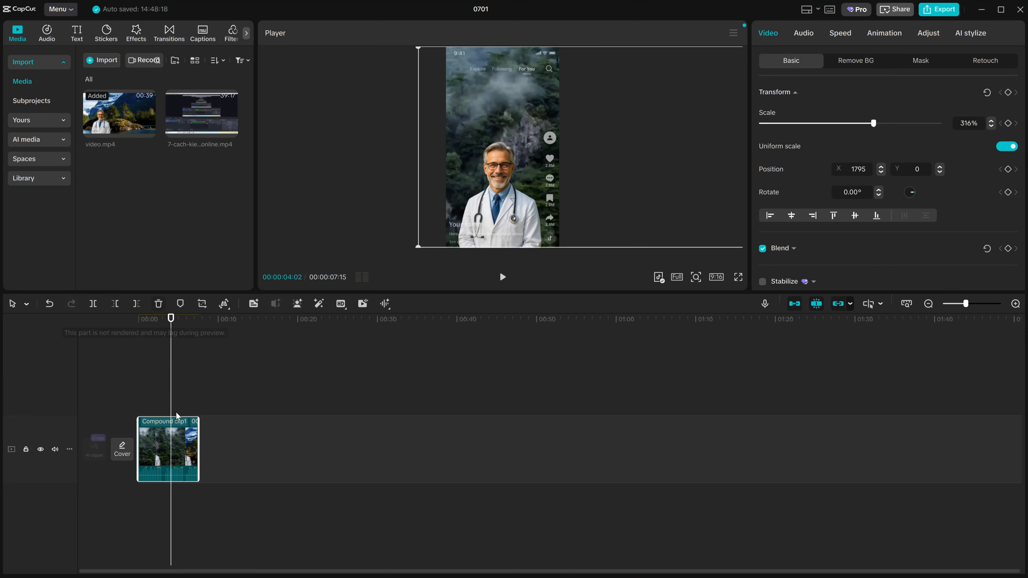
right_click(188, 447)
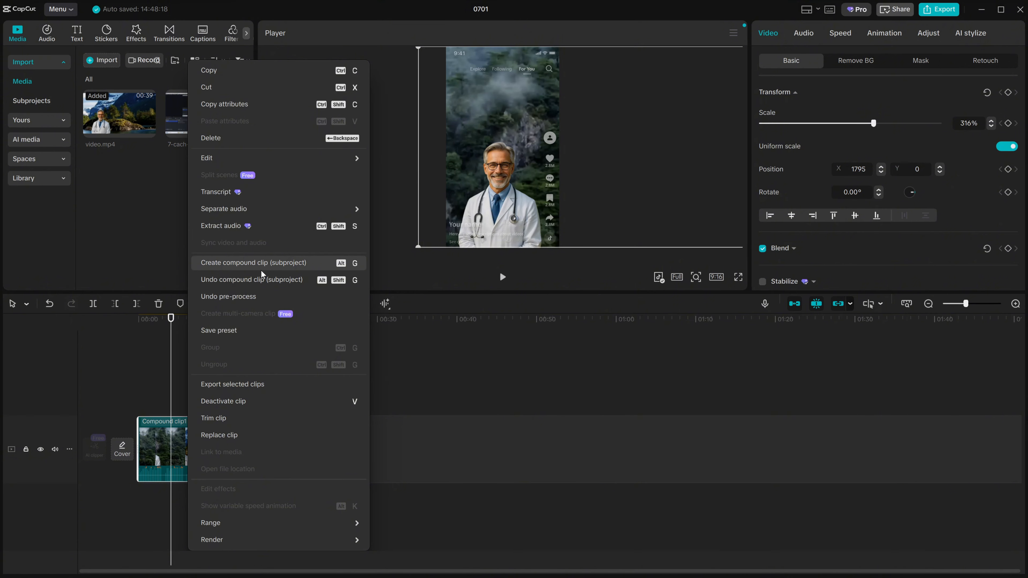
click(243, 226)
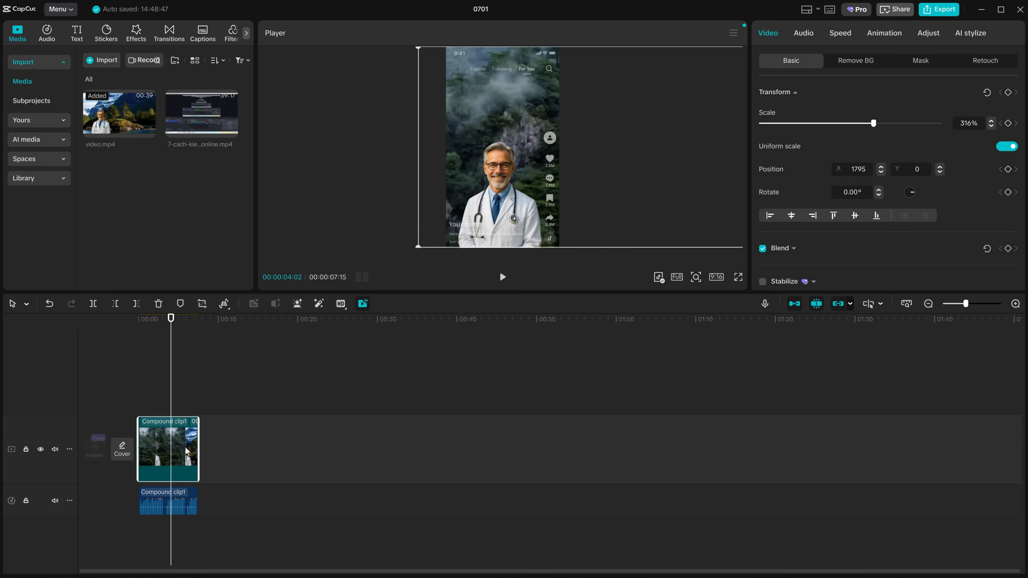
Snip the noise reduction option in the extracted audio clip's settings and turn on Reduce noise
click(191, 505)
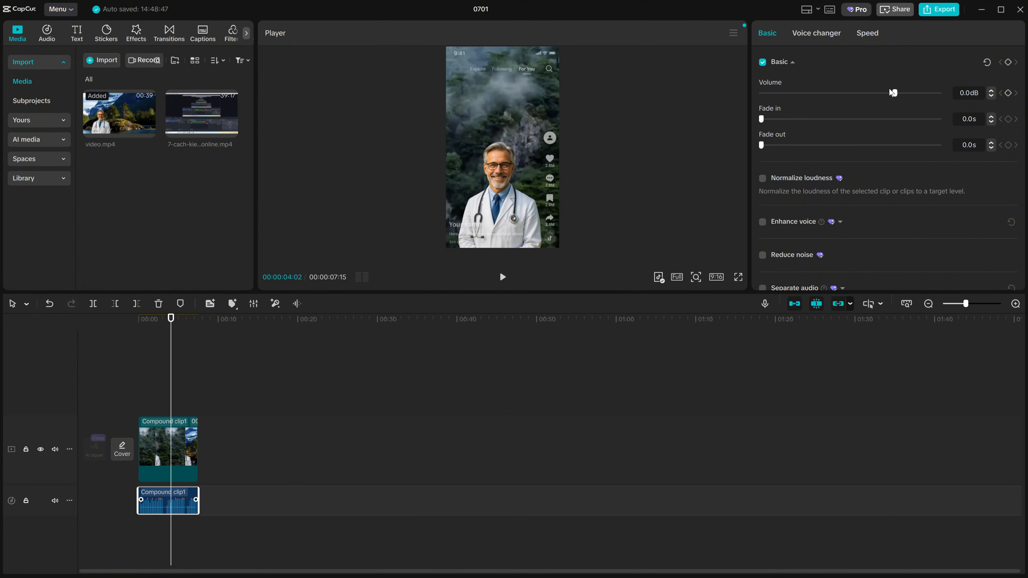
scroll(878, 166, down, 3)
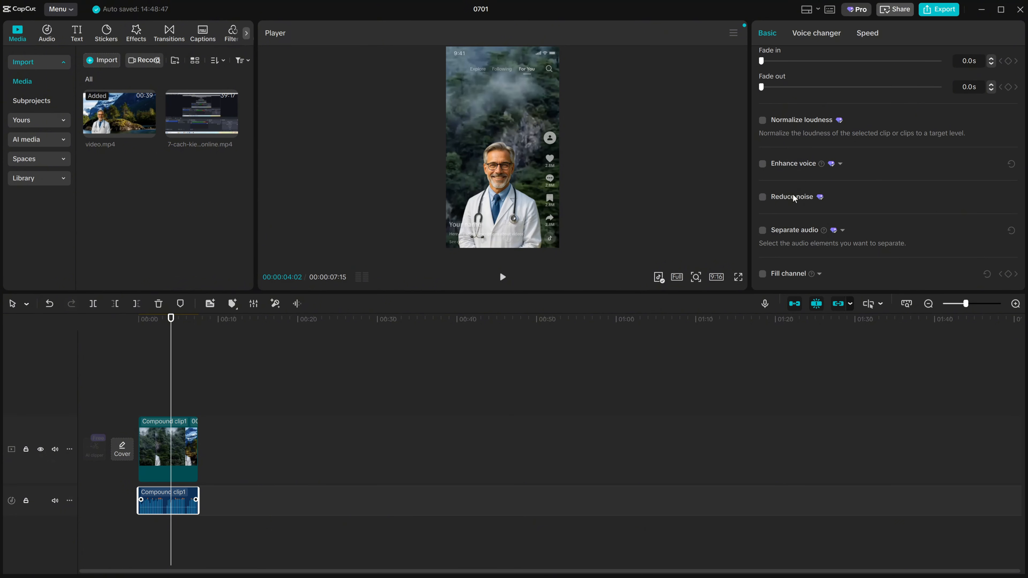
key(super+shift+s)
drag(740, 174, 870, 222)
click(768, 198)
mouse_move(964, 307)
mouse_down()
mouse_move(979, 307)
mouse_move(960, 314)
mouse_up()
drag(466, 377, 692, 420)
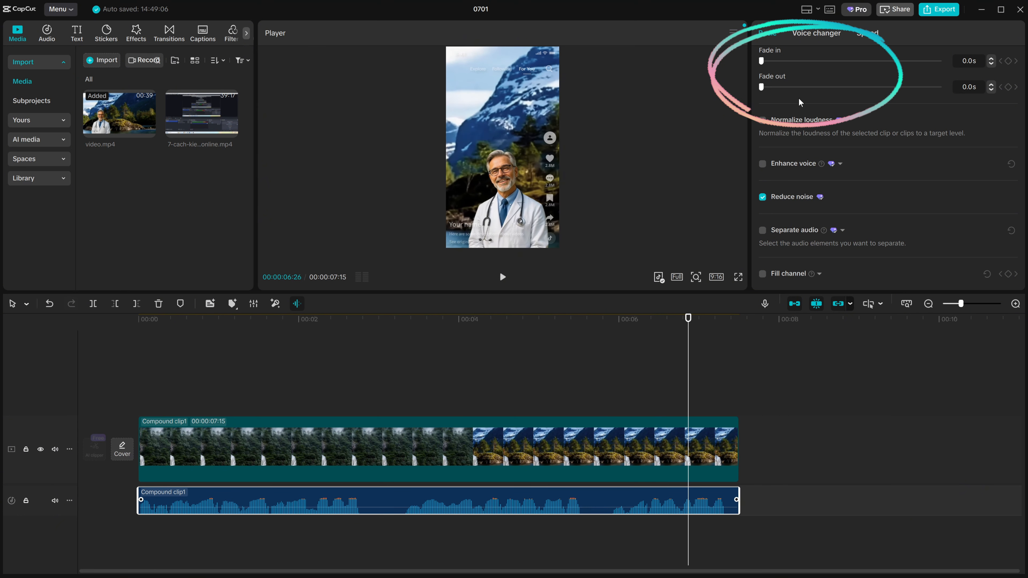
Set the extracted audio clip's fade in to 2.2 s and its fade out to 1.4 s
drag(761, 86, 814, 63)
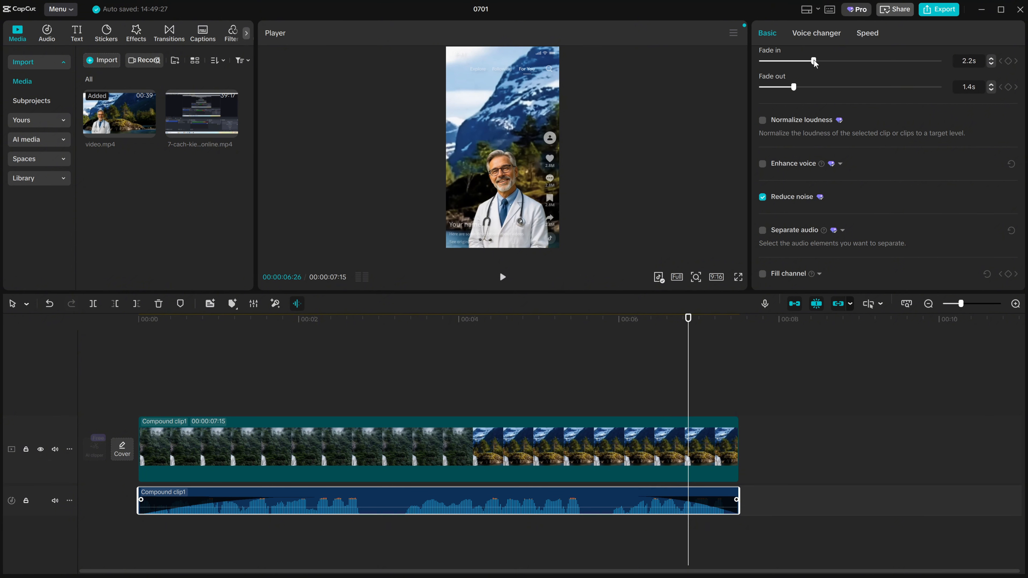
drag(689, 357, 709, 507)
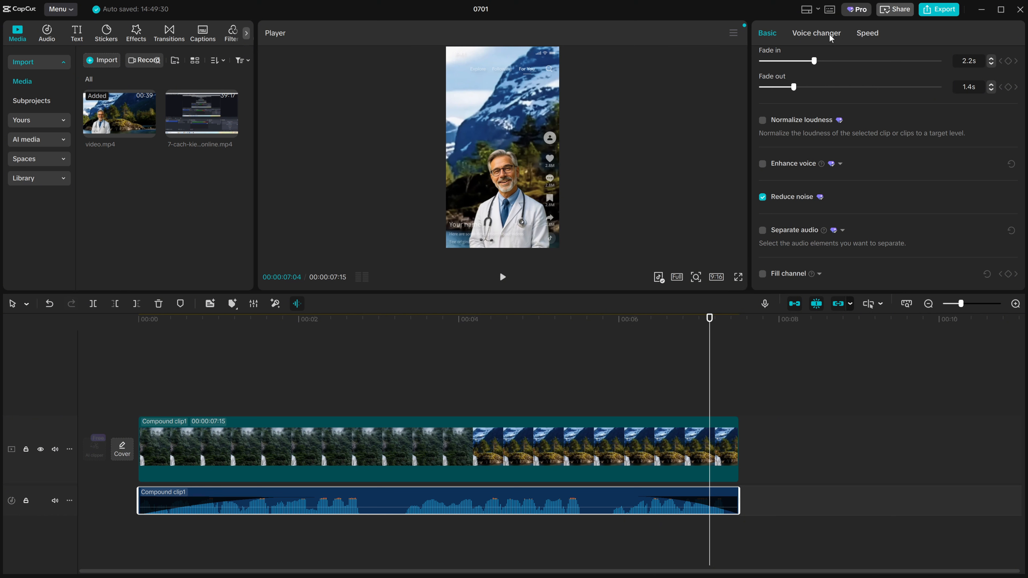
click(552, 400)
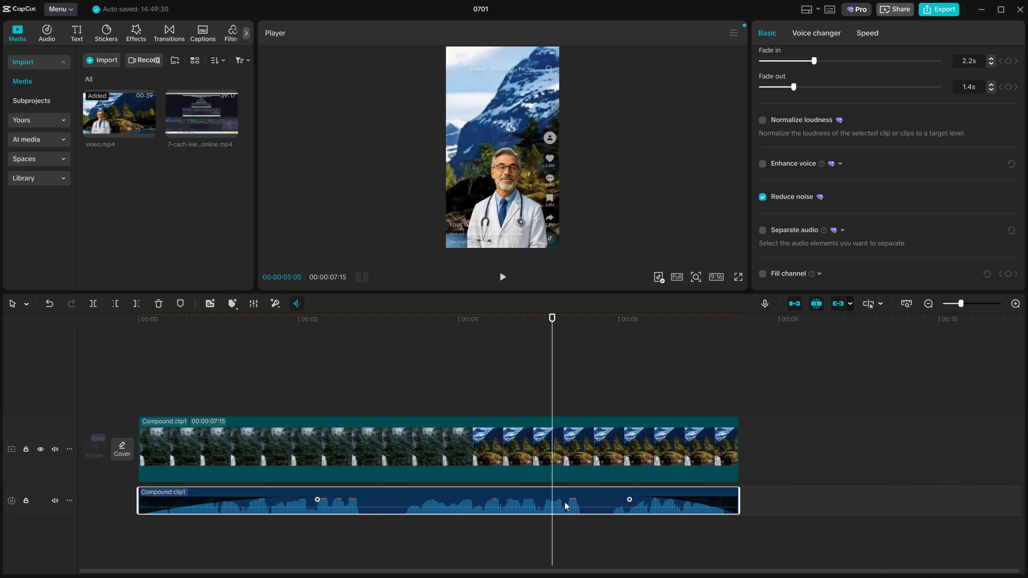
Apply the Echo voice filter to the extracted audio clip and play the result, keeping the audio clip selected
click(824, 34)
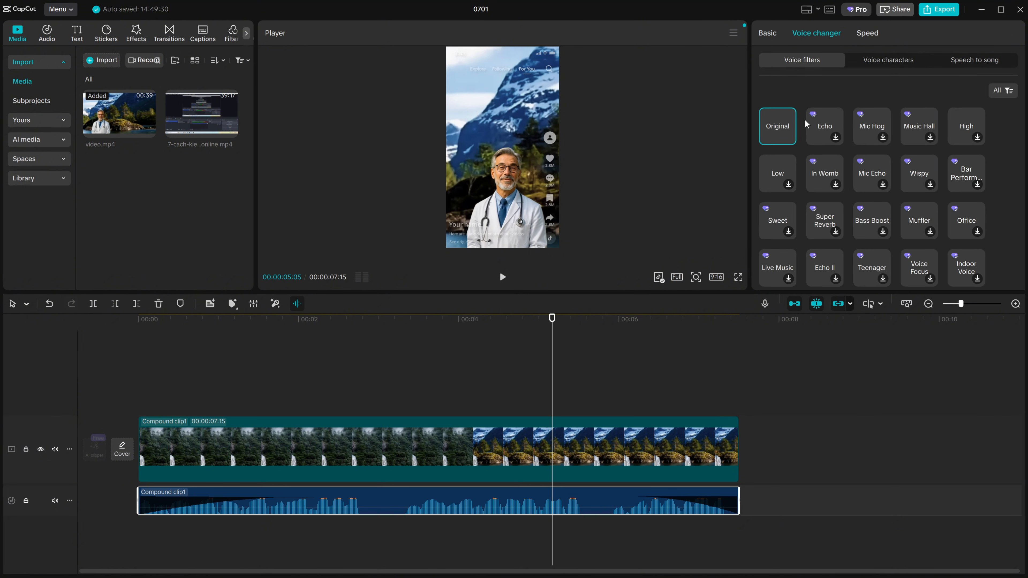
click(820, 123)
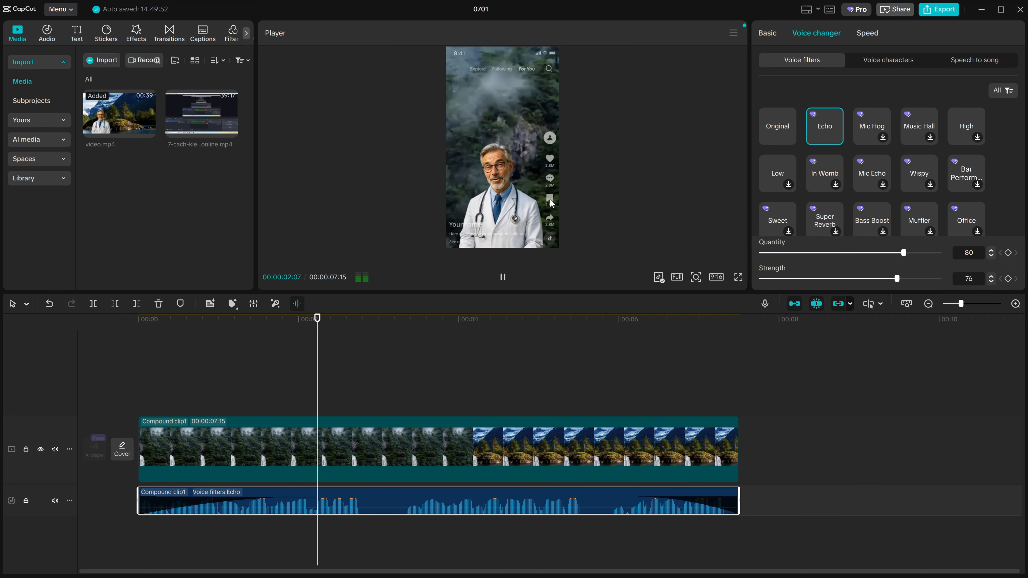
click(512, 153)
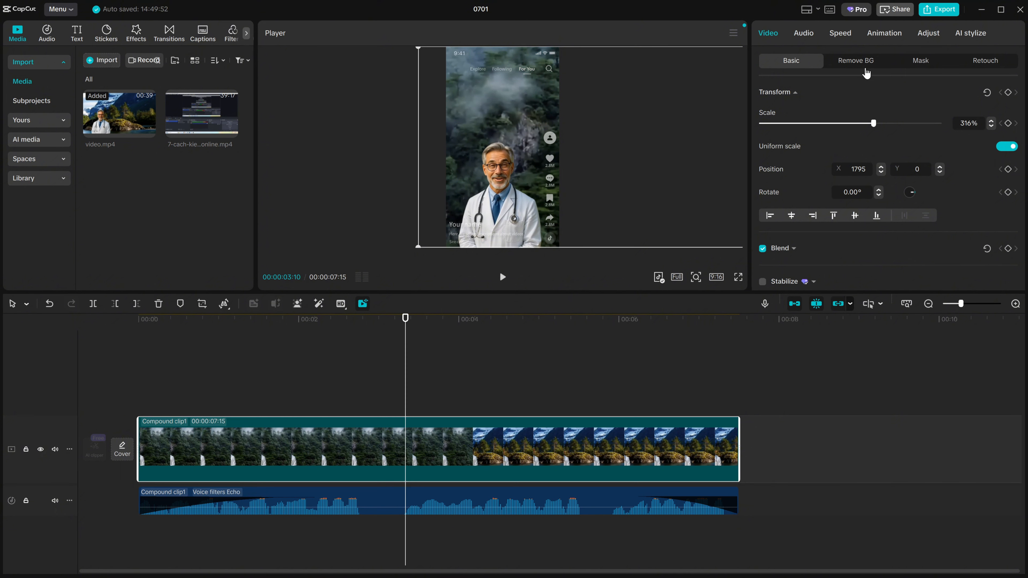
click(513, 497)
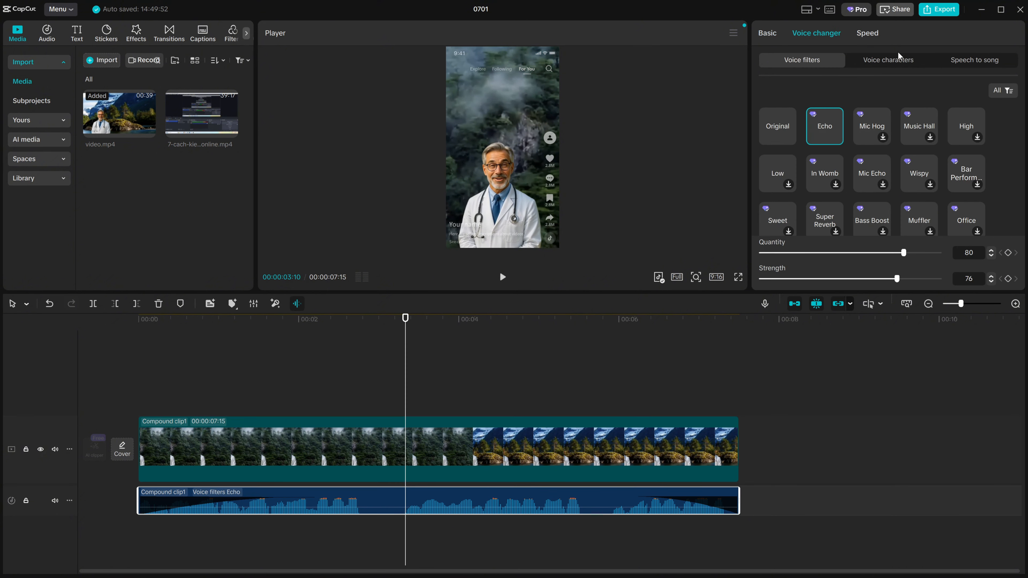
Apply the Queen voice character to the audio clip and play the result
click(888, 60)
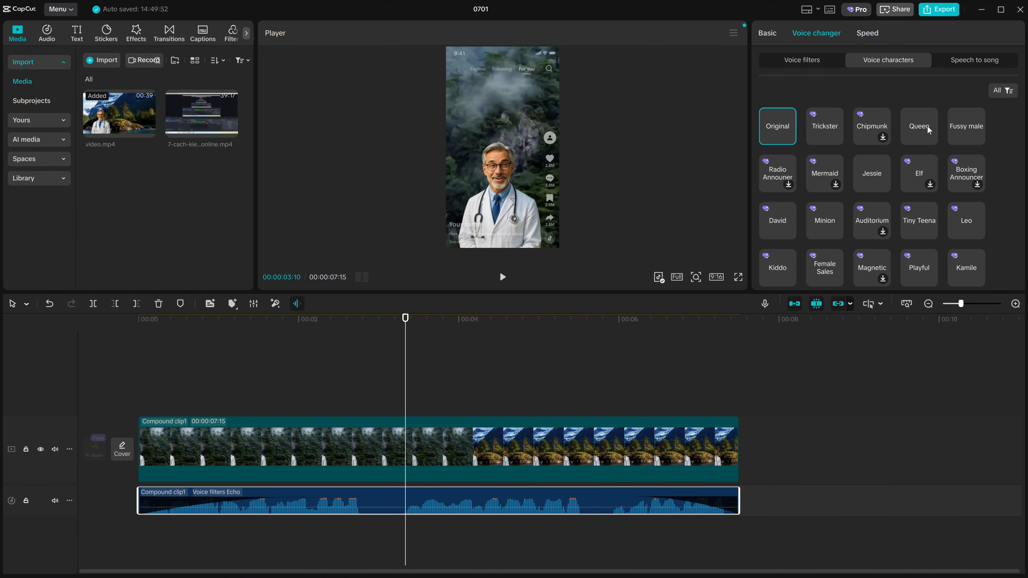
click(916, 129)
click(504, 279)
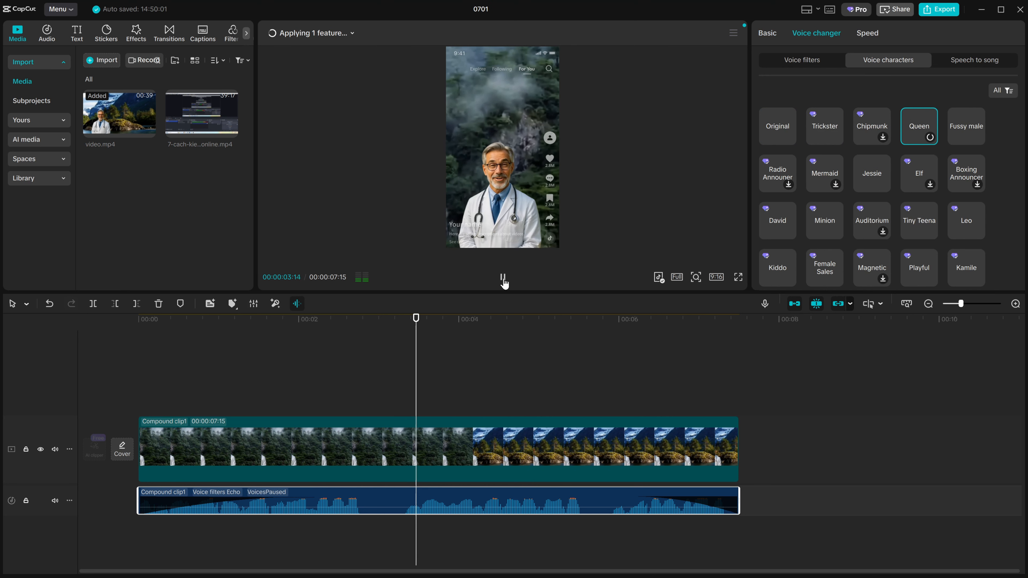
click(503, 278)
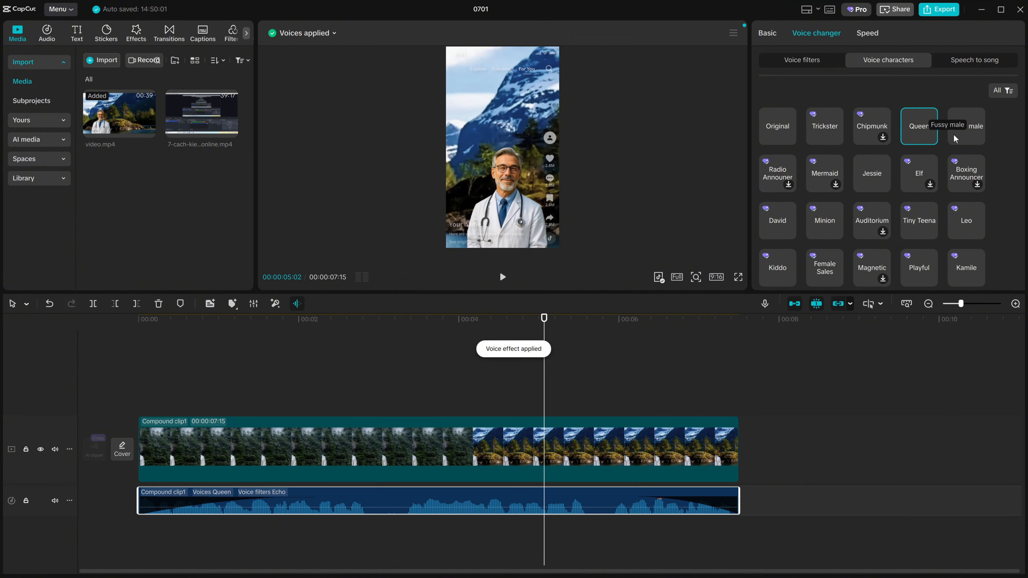
Apply the Fender voice character to the audio clip, play the result and return the playhead to 00:00:02:16
scroll(870, 226, down, 5)
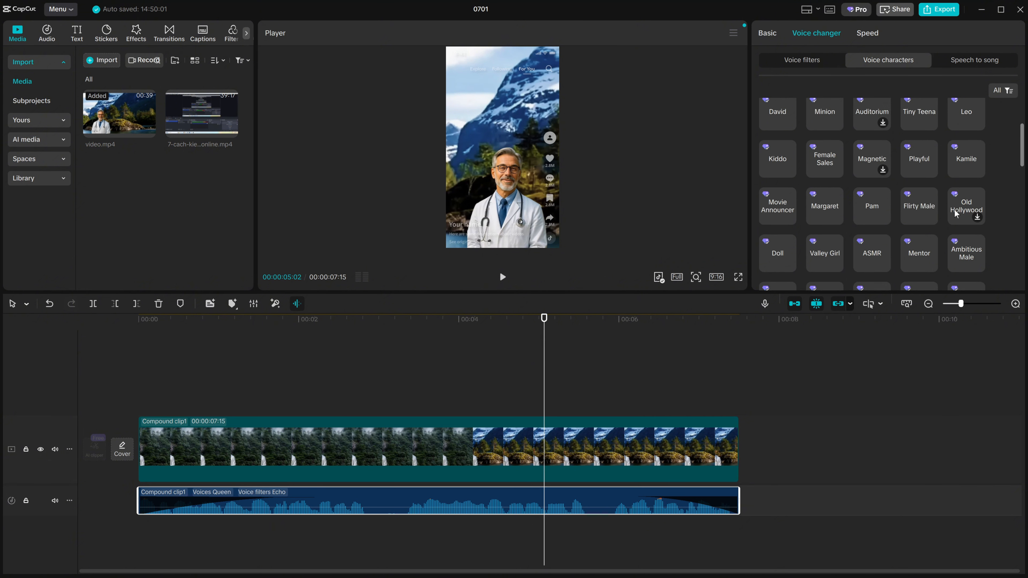
scroll(856, 237, down, 5)
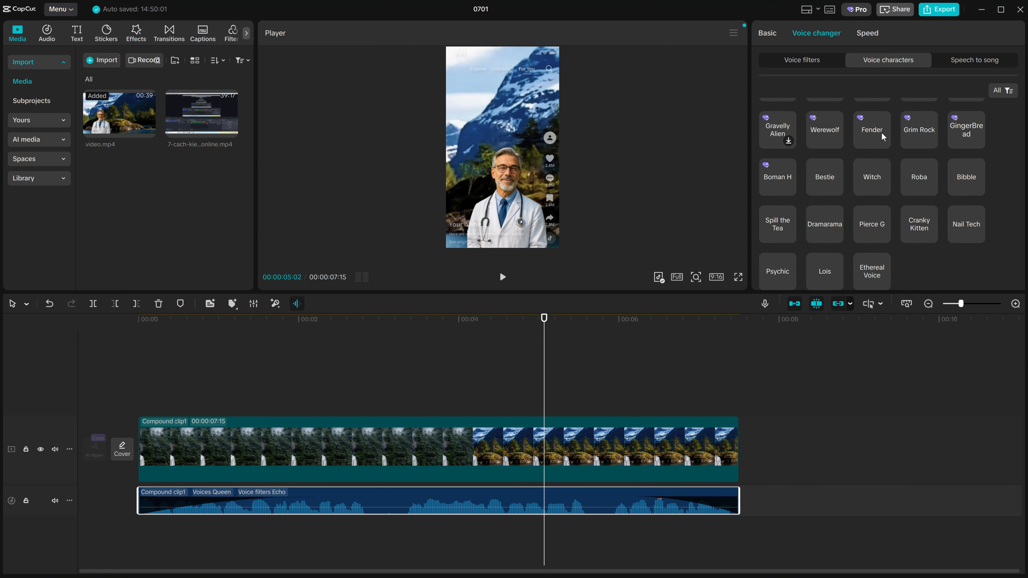
click(874, 132)
click(504, 279)
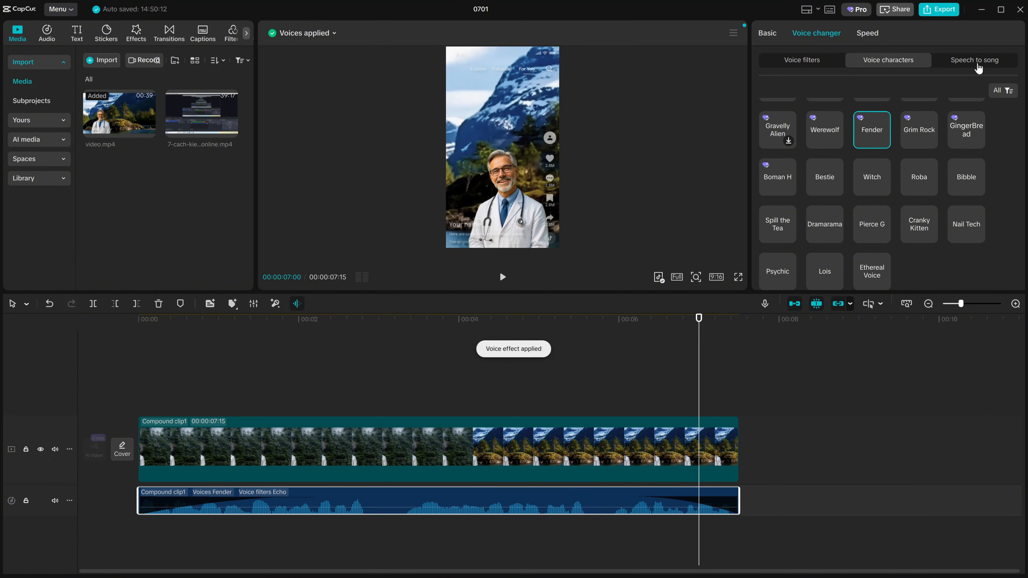
drag(697, 359, 346, 479)
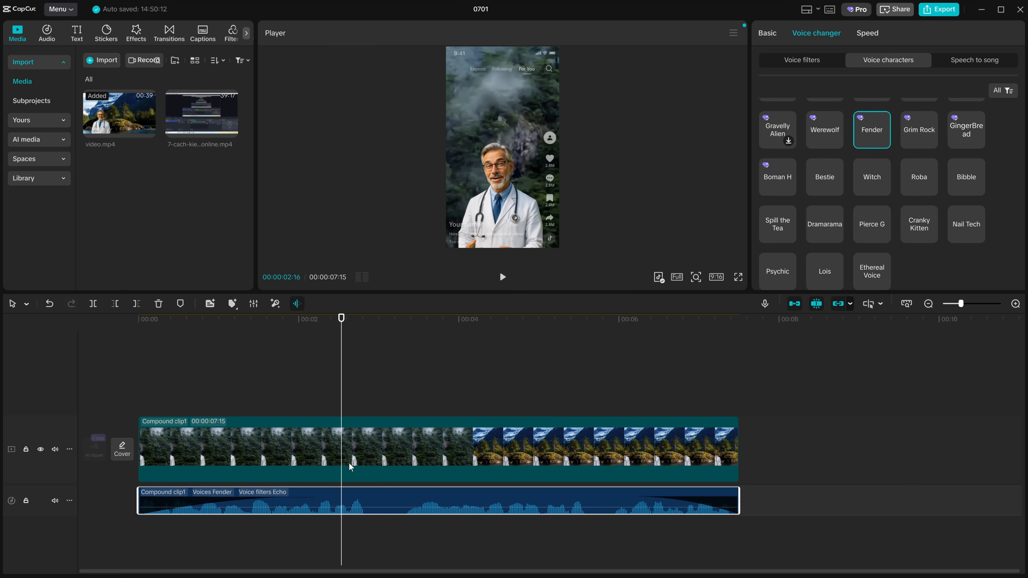
Raise the extracted audio clip's volume to 17.2 dB
mouse_move(407, 508)
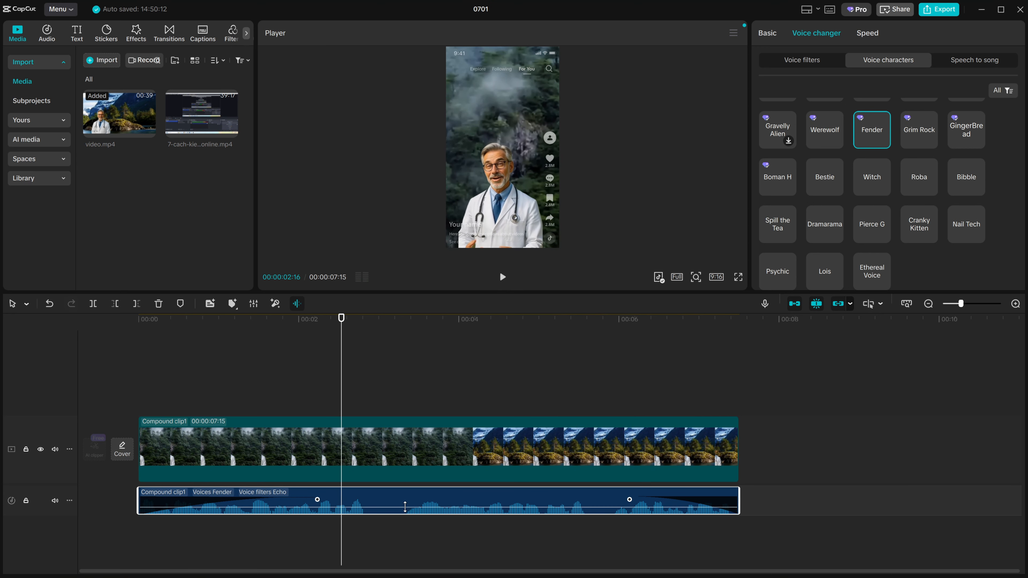
drag(405, 506, 411, 500)
click(802, 60)
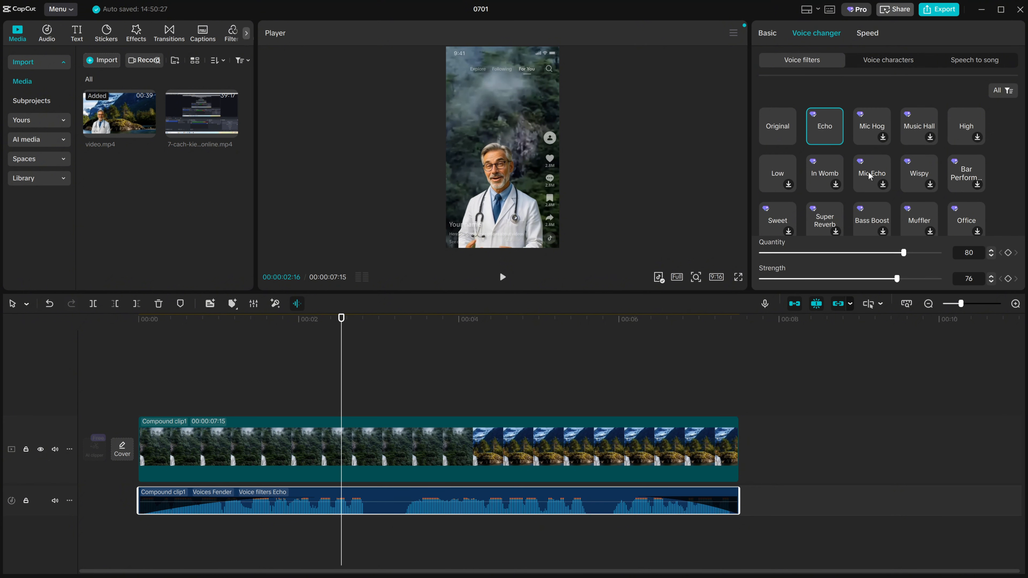
click(771, 37)
drag(926, 94, 933, 93)
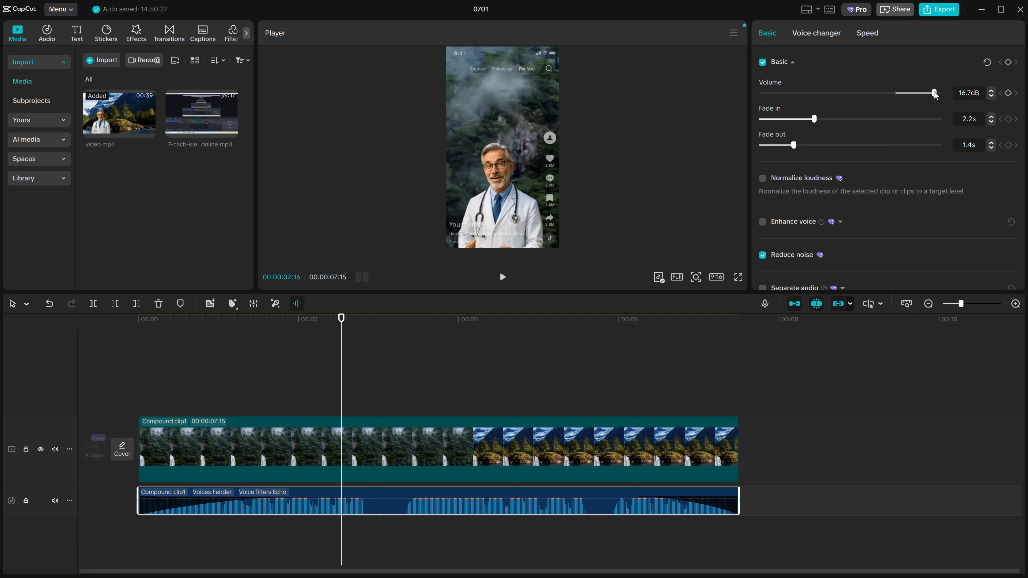
Set the audio clip's fade in to 1.5 s and fade out to 1.9 s, and enlarge the player area
mouse_move(815, 122)
mouse_down()
mouse_move(764, 120)
mouse_move(796, 121)
mouse_up()
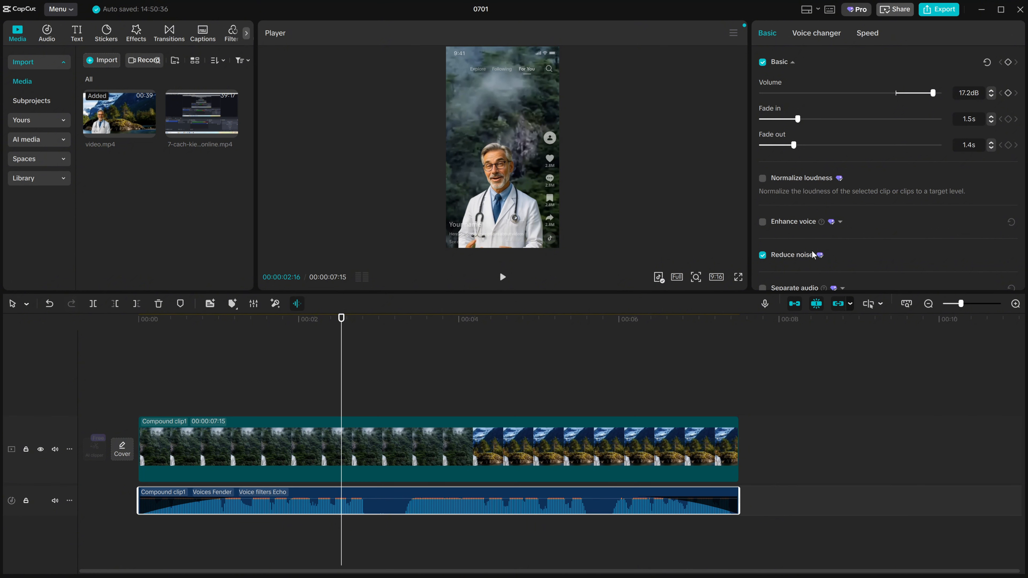
mouse_move(800, 145)
mouse_down()
mouse_move(813, 150)
mouse_move(783, 148)
mouse_move(807, 154)
mouse_up()
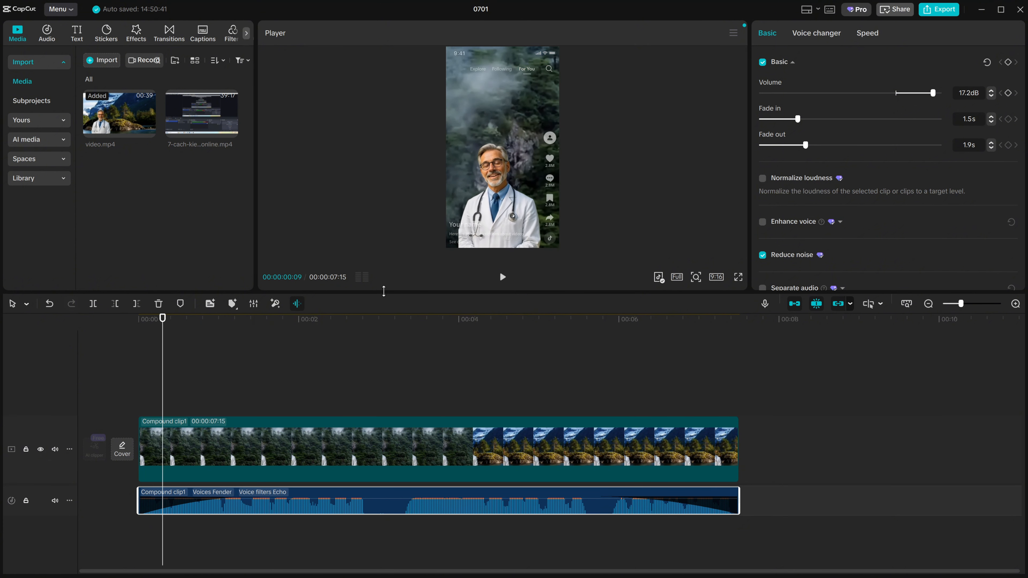
drag(384, 292, 384, 316)
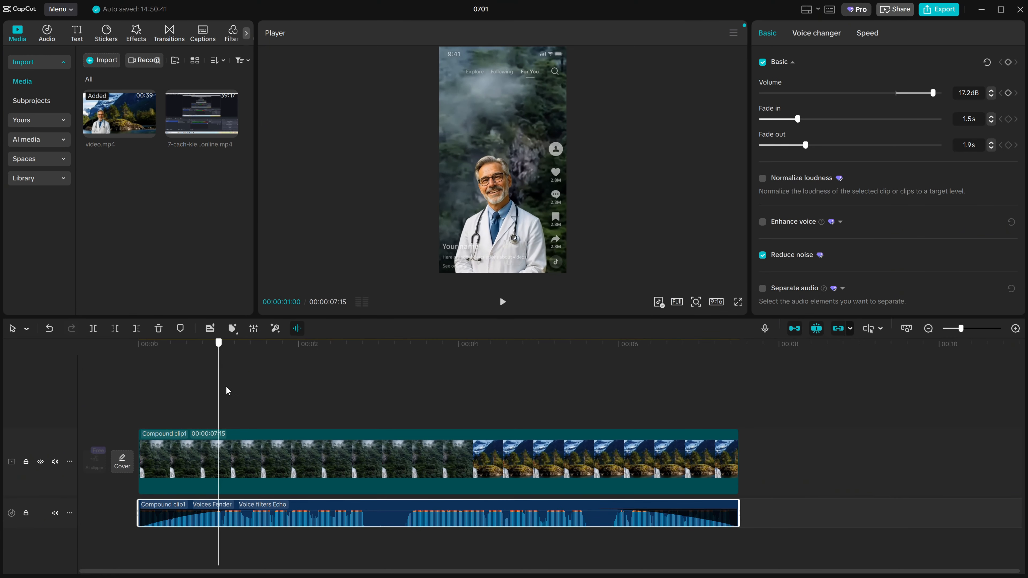
Split the compound video clip at 00:00:04:05, where the forest scene changes to the mountain scene, and deselect it
drag(395, 394, 475, 402)
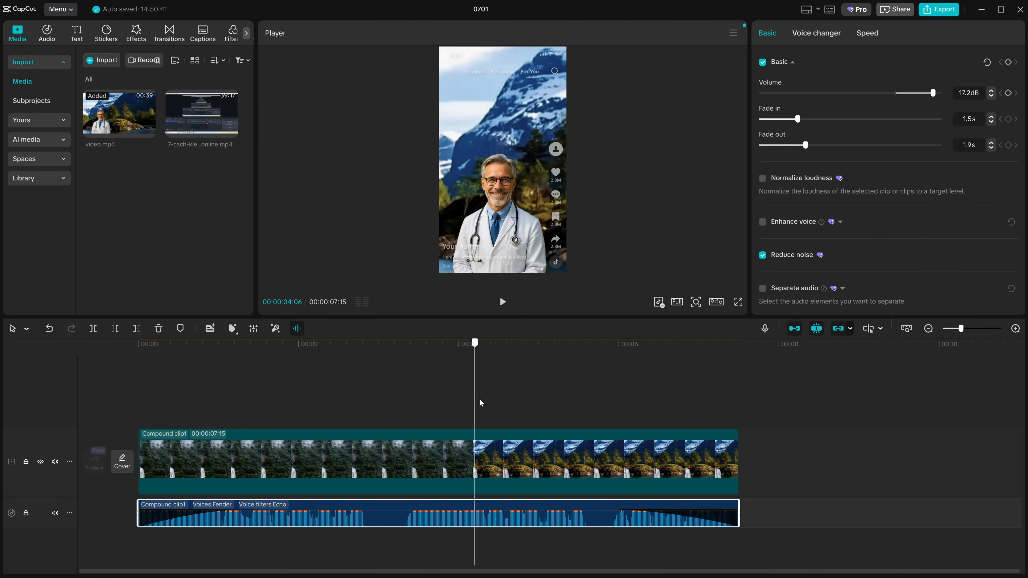
click(530, 473)
right_click(509, 448)
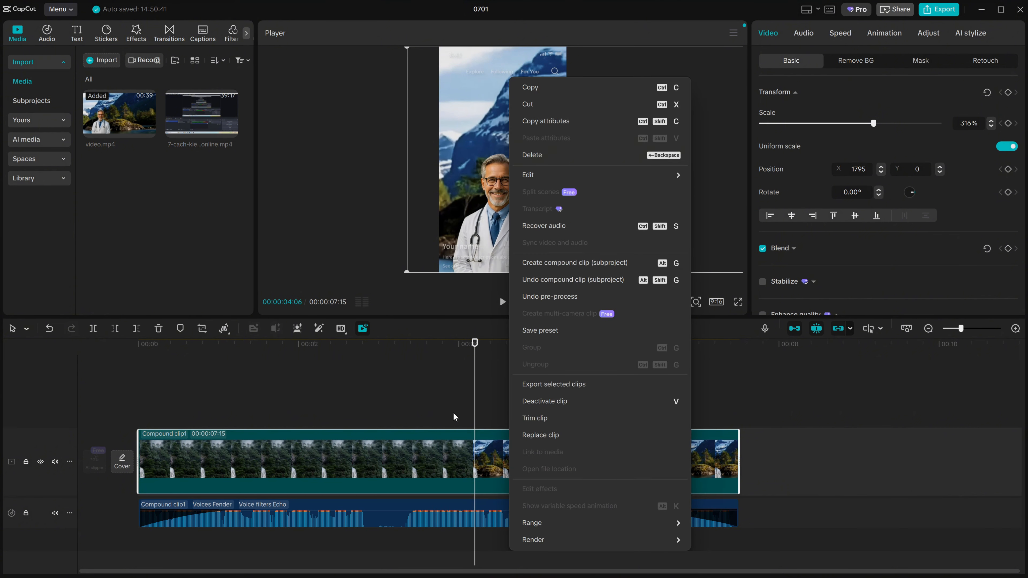
click(530, 419)
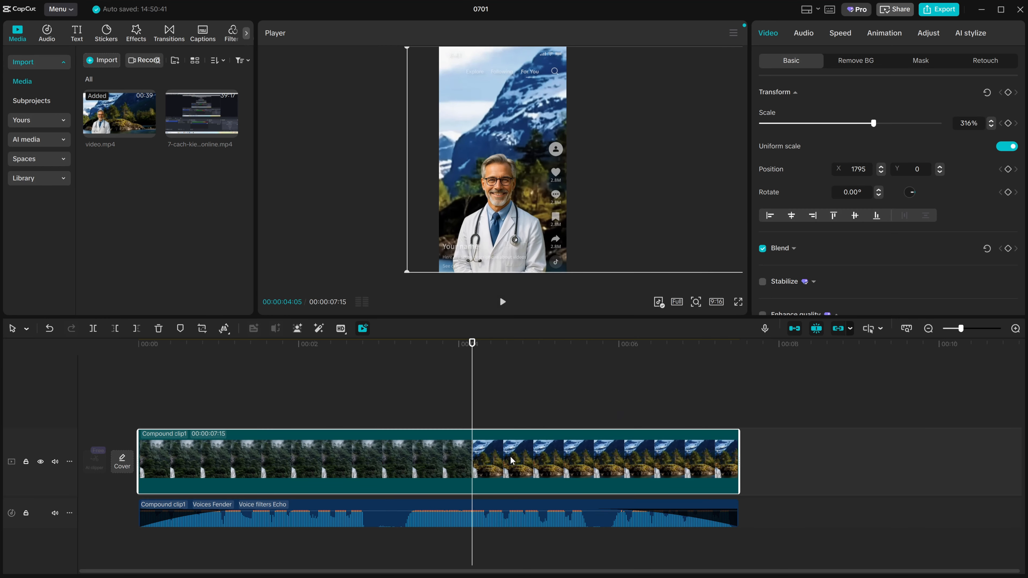
click(93, 329)
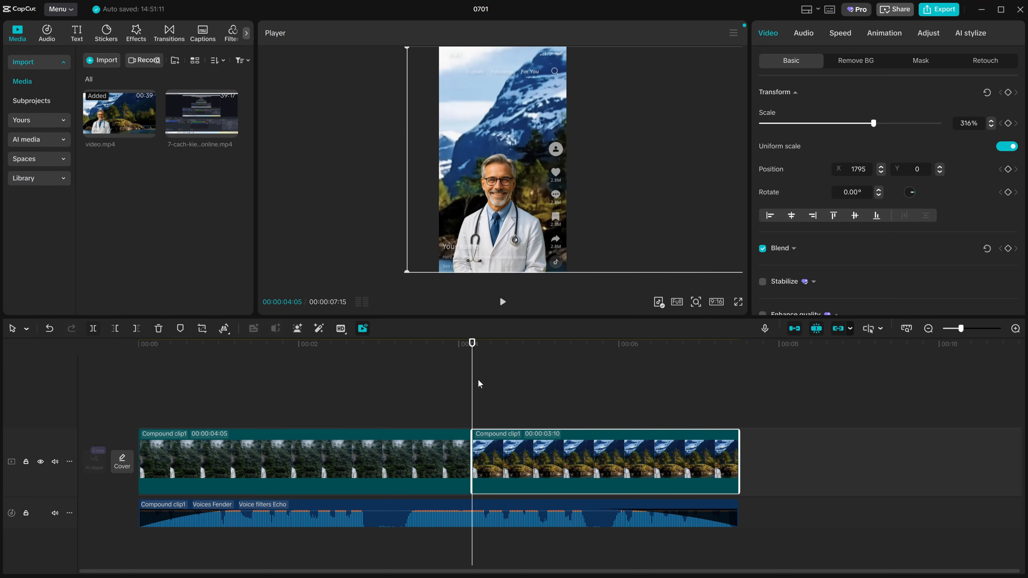
click(469, 389)
mouse_move(470, 389)
mouse_down()
mouse_move(454, 395)
mouse_move(472, 395)
mouse_up()
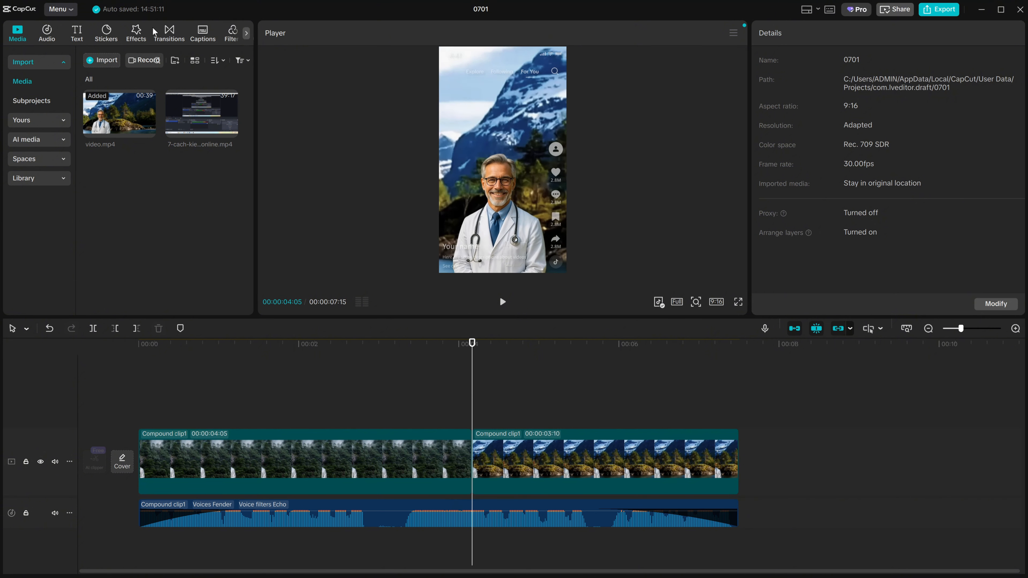
Add the Pro transition Delay Zoom between the two compound clip parts and place the playhead just before it at 00:00:03:16
click(167, 36)
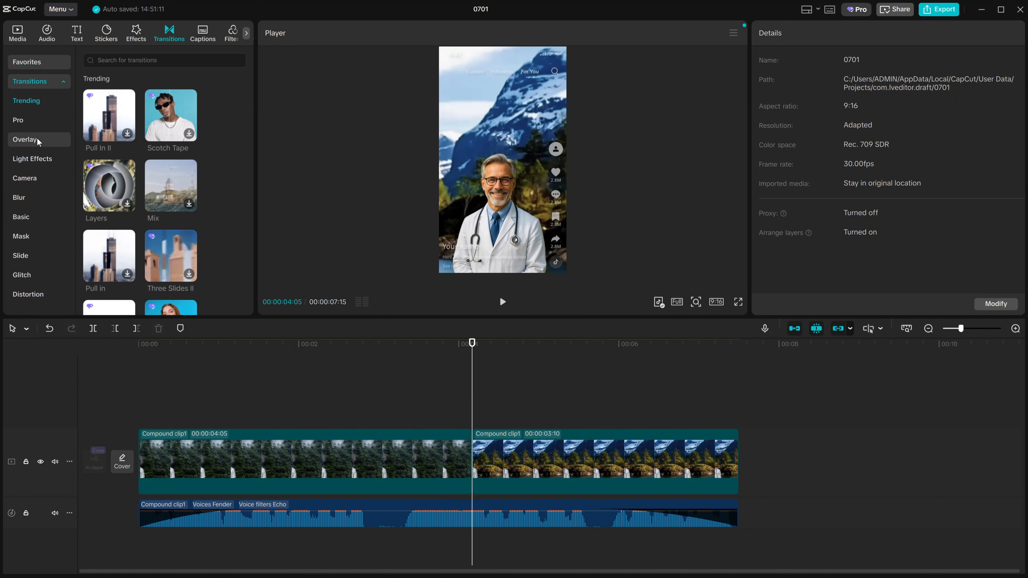
click(30, 121)
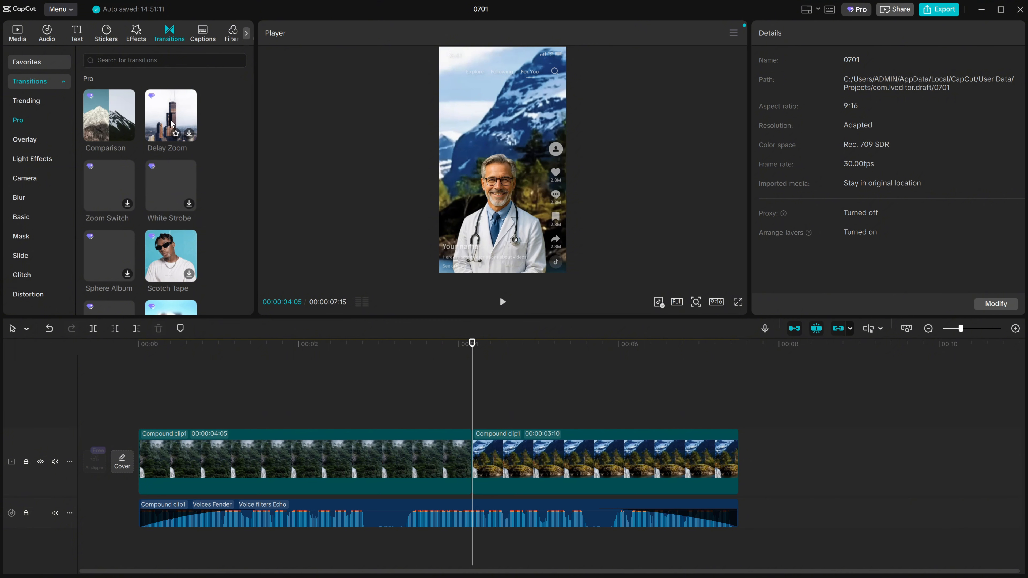
drag(172, 123, 498, 462)
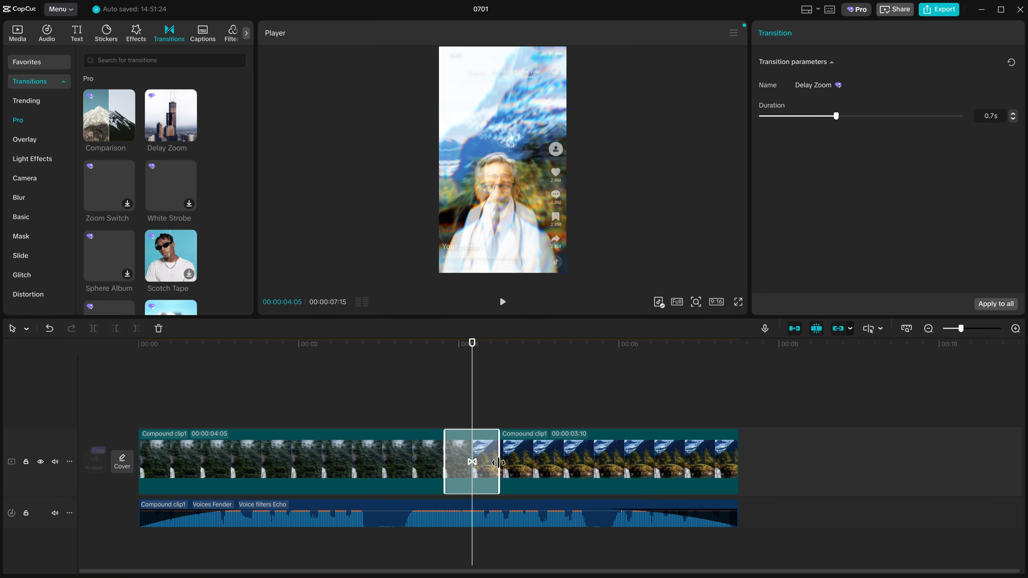
drag(472, 357, 421, 376)
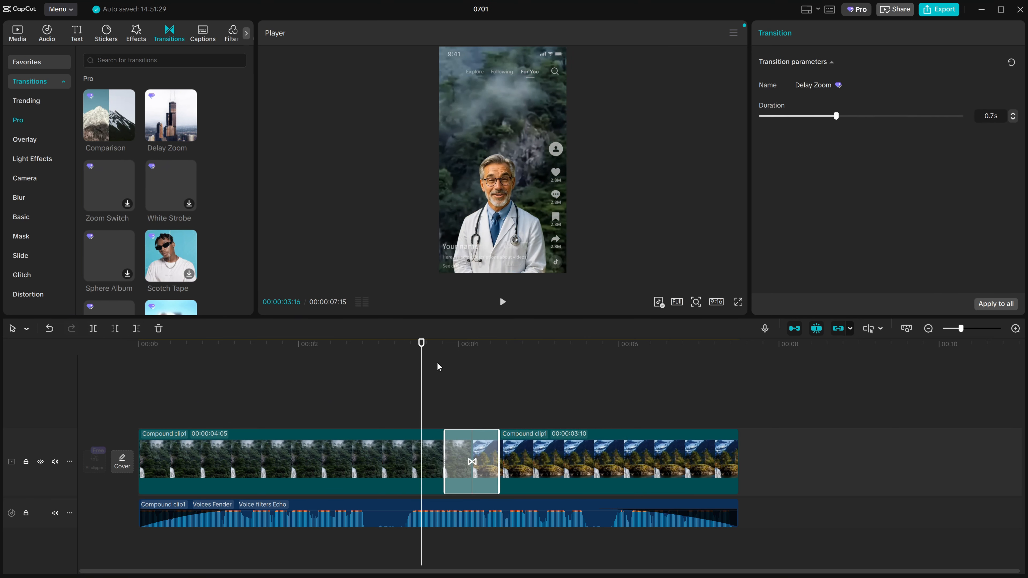
Play the timeline across the Delay Zoom transition and pause after it
click(503, 304)
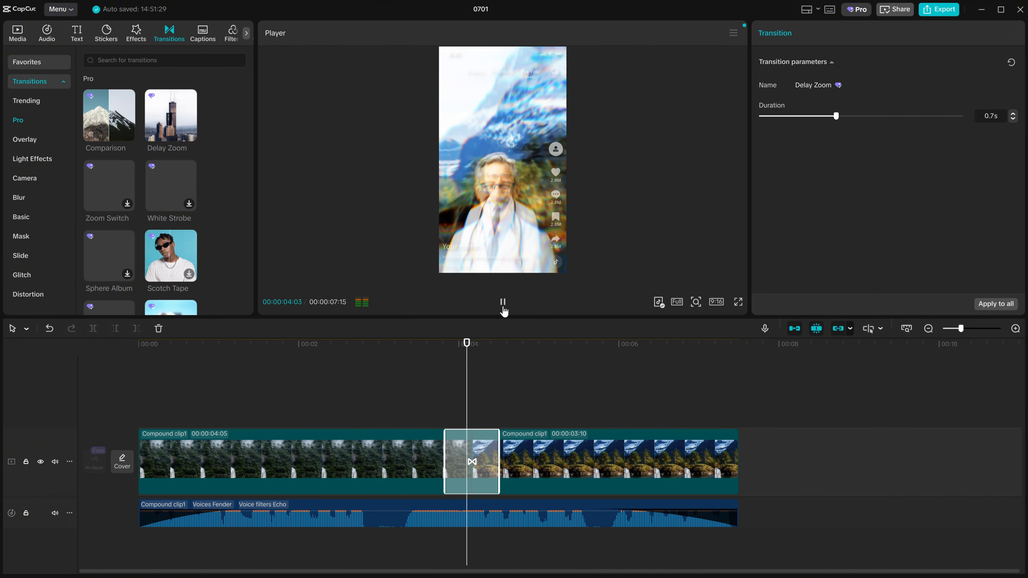
click(502, 302)
Set the extracted audio clip's voice filter to Original and play back the section around the transition
click(587, 510)
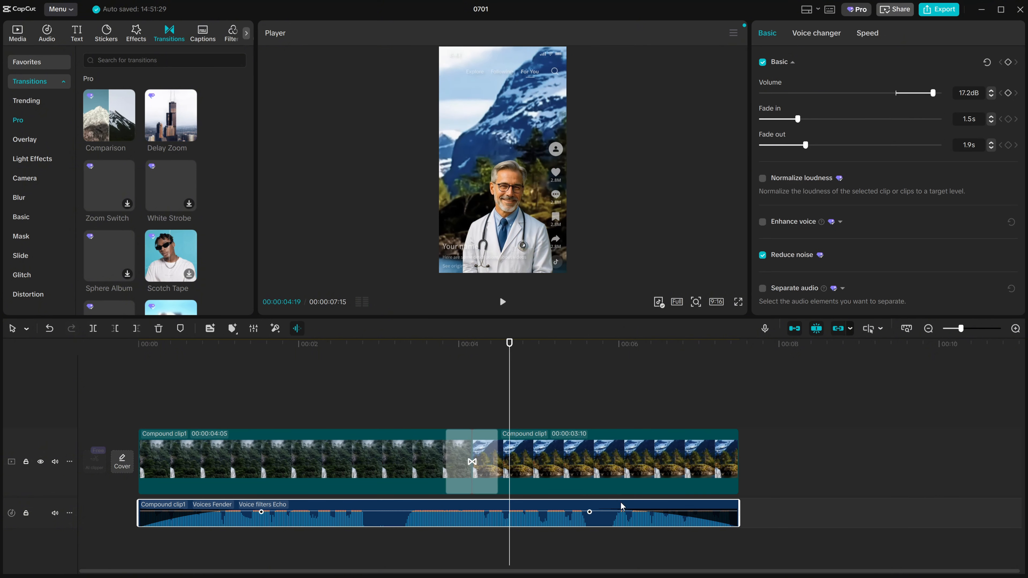
click(822, 35)
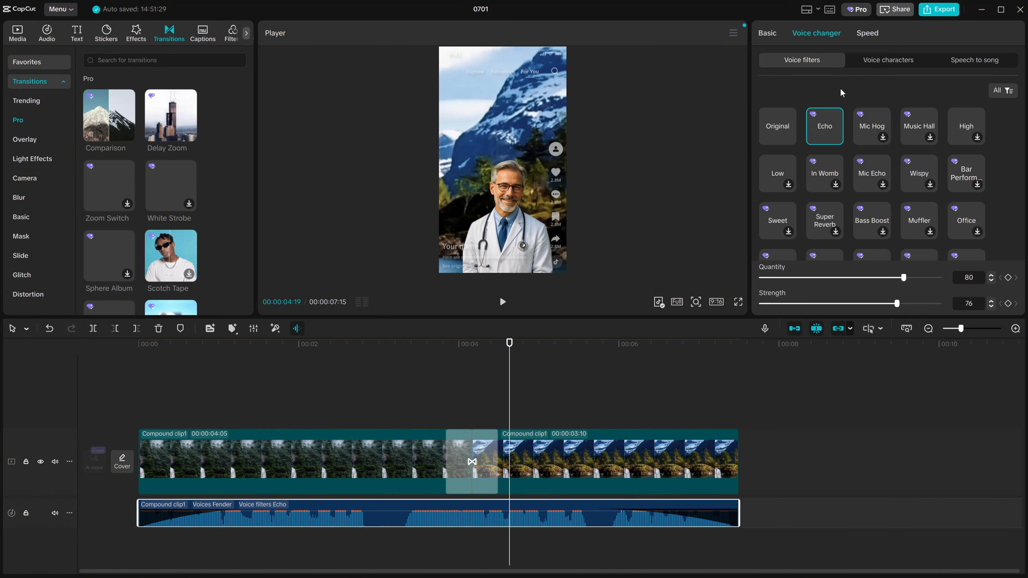
click(782, 138)
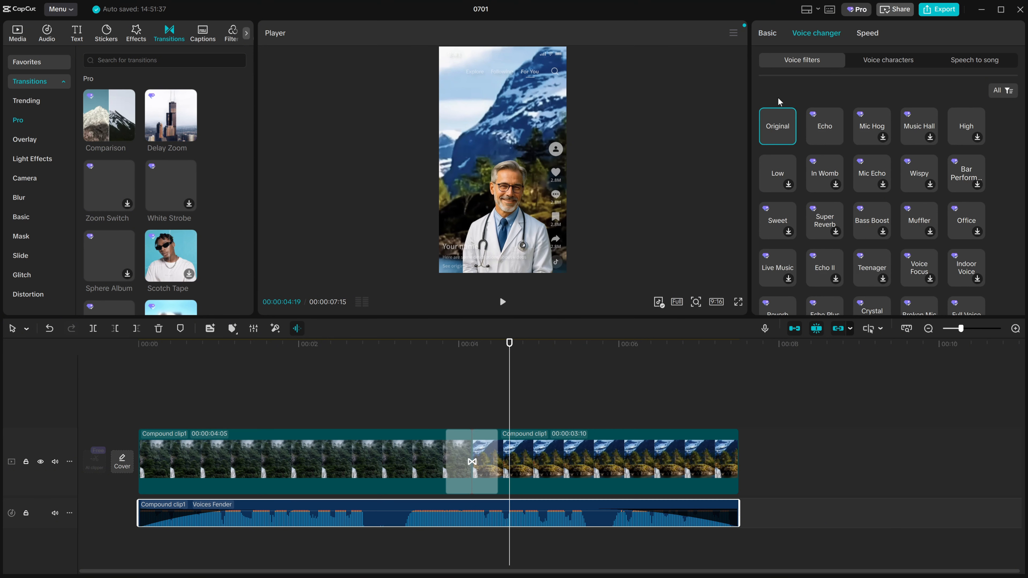
drag(509, 387, 428, 404)
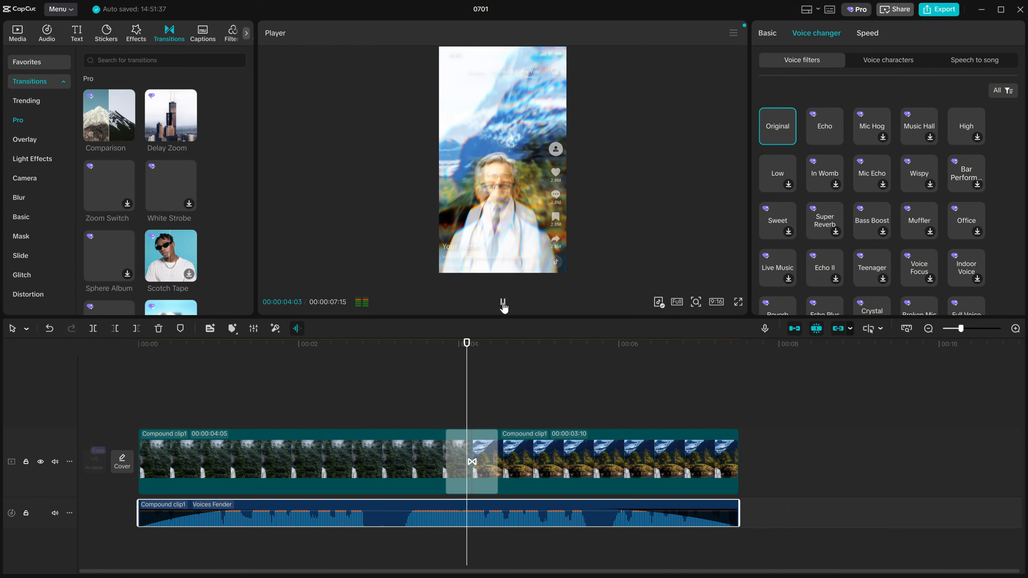
click(503, 306)
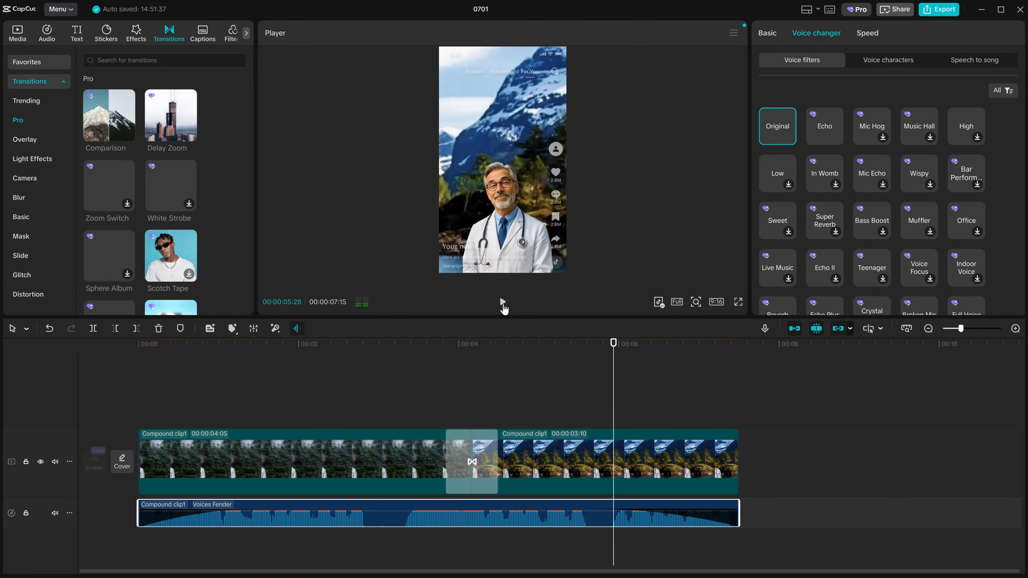
Set the audio clip's voice character to Original and replay the section around the transition
scroll(870, 138, down, 2)
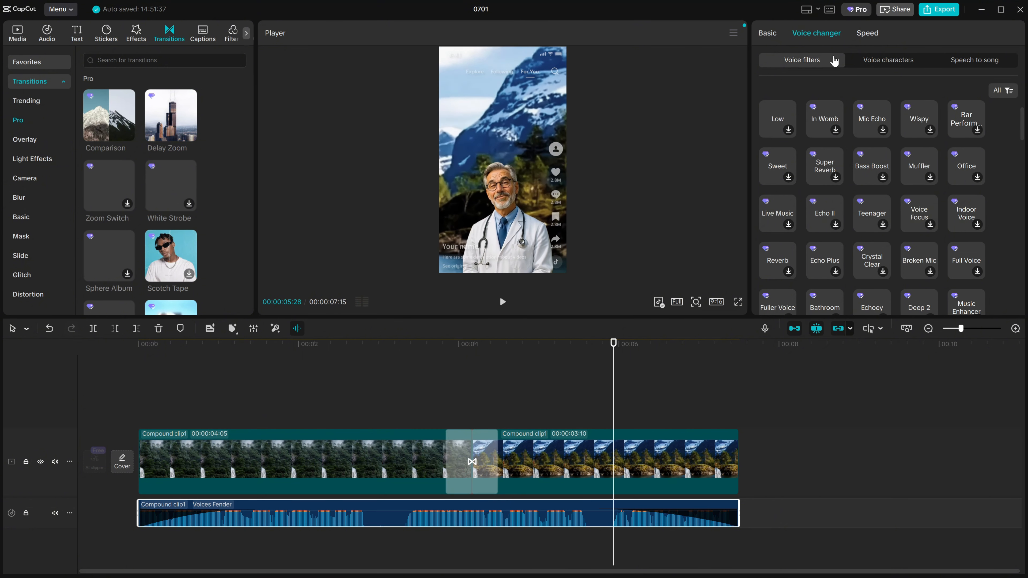
click(899, 63)
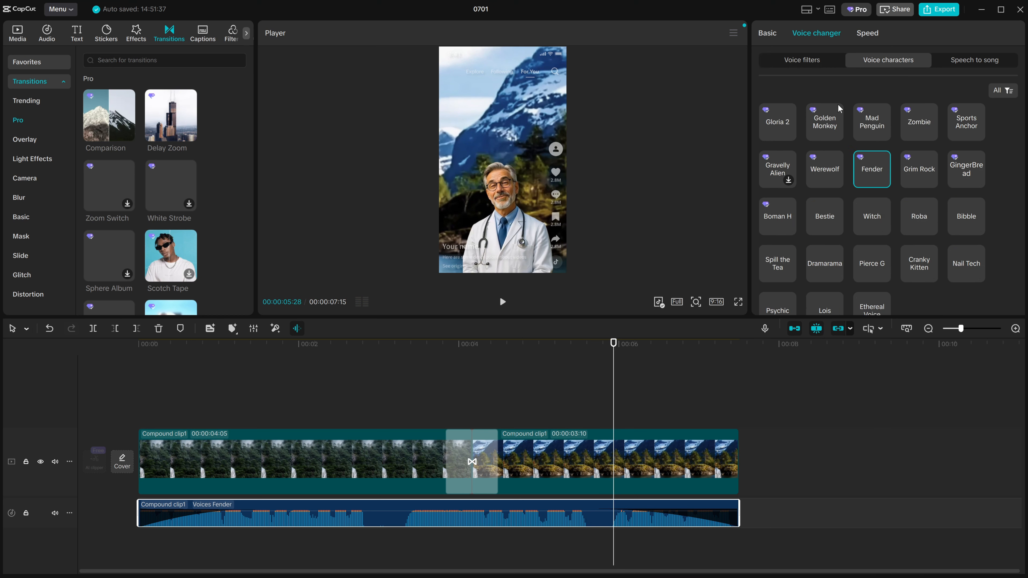
click(785, 133)
scroll(796, 138, up, 10)
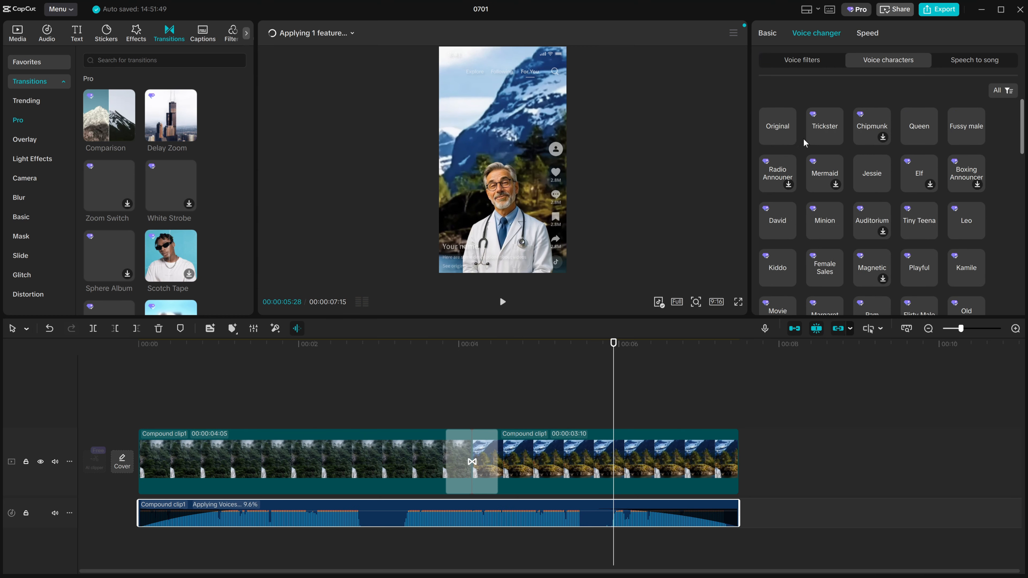
click(793, 135)
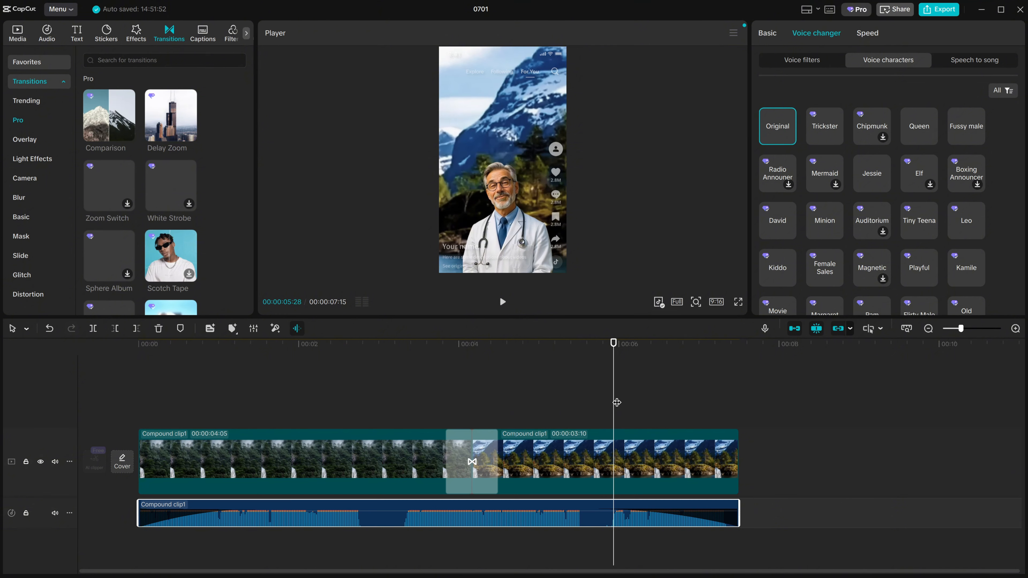
click(474, 409)
click(398, 421)
click(502, 302)
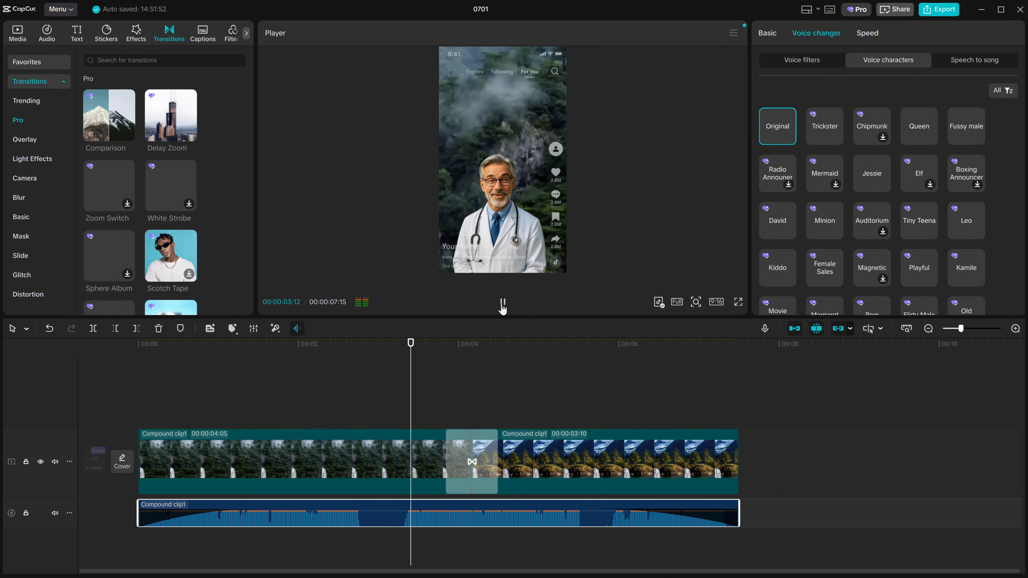
click(502, 301)
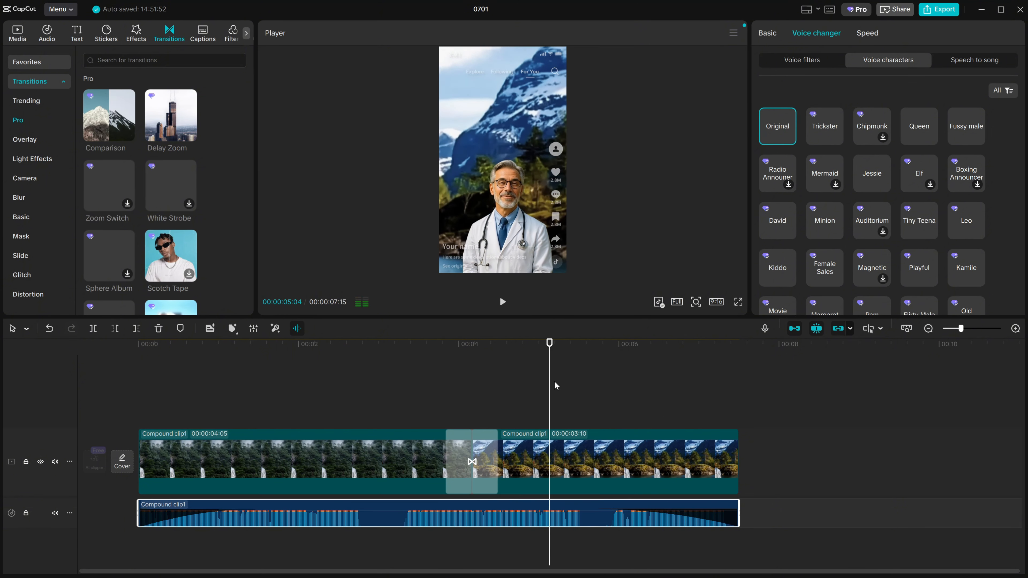
Replace the Delay Zoom transition with the Pro transition Scotch Tape and scrub the playhead across it
drag(549, 384, 491, 412)
click(470, 460)
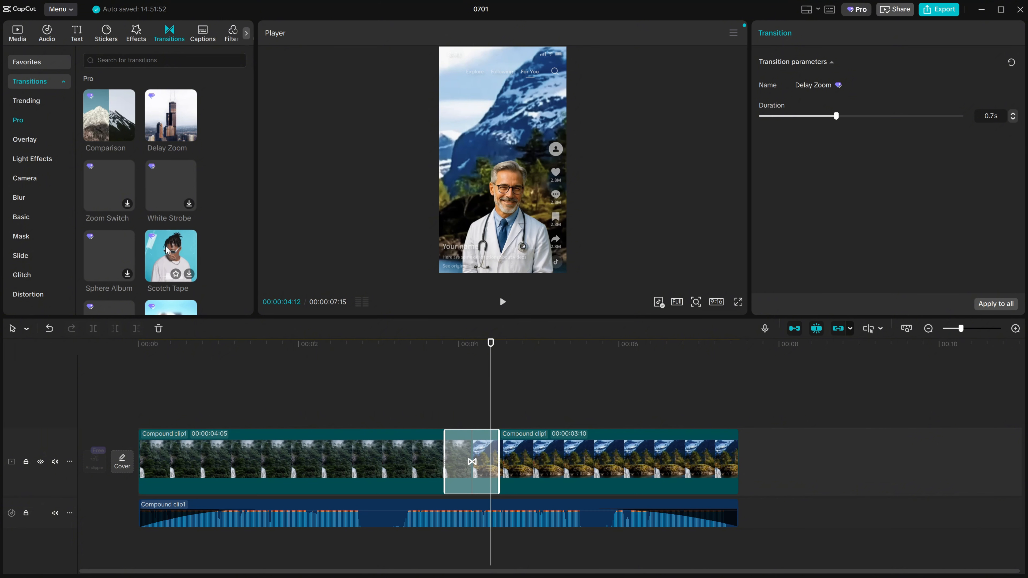
drag(171, 255, 464, 482)
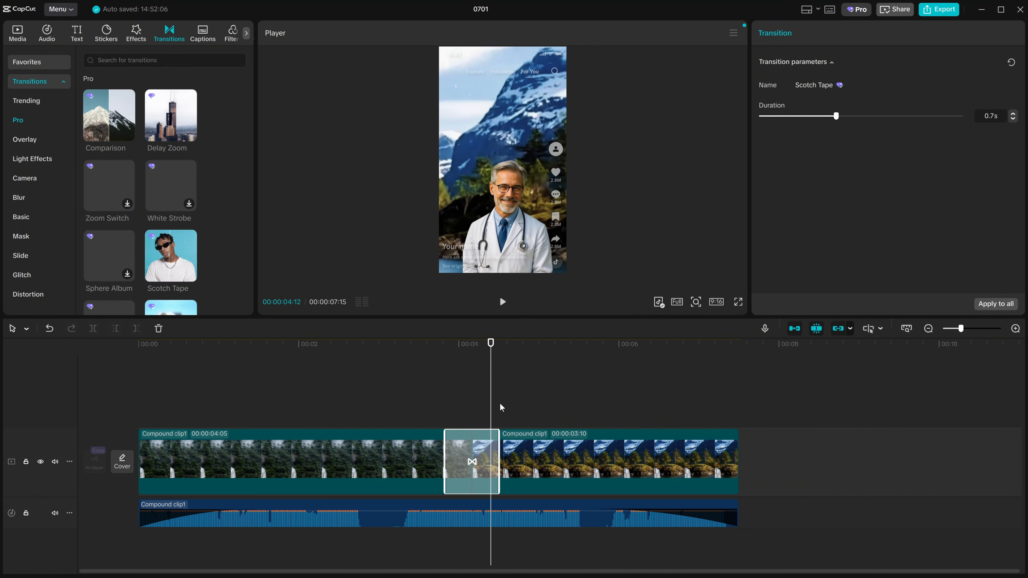
click(413, 405)
drag(406, 406, 503, 430)
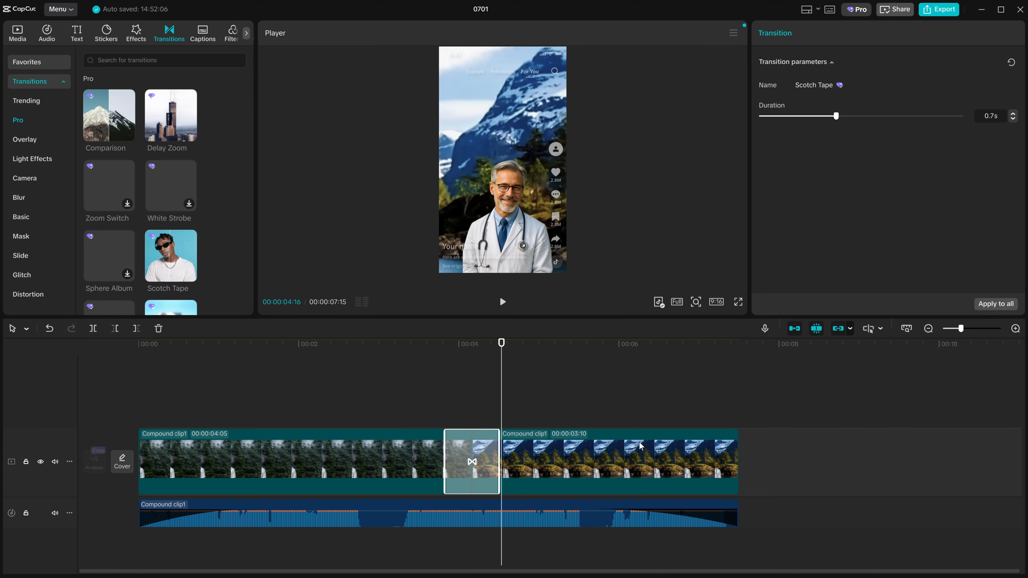
Split the mountain part of the compound video clip at 00:00:05:21 and 00:00:06:23
scroll(641, 445, down, 1)
click(531, 466)
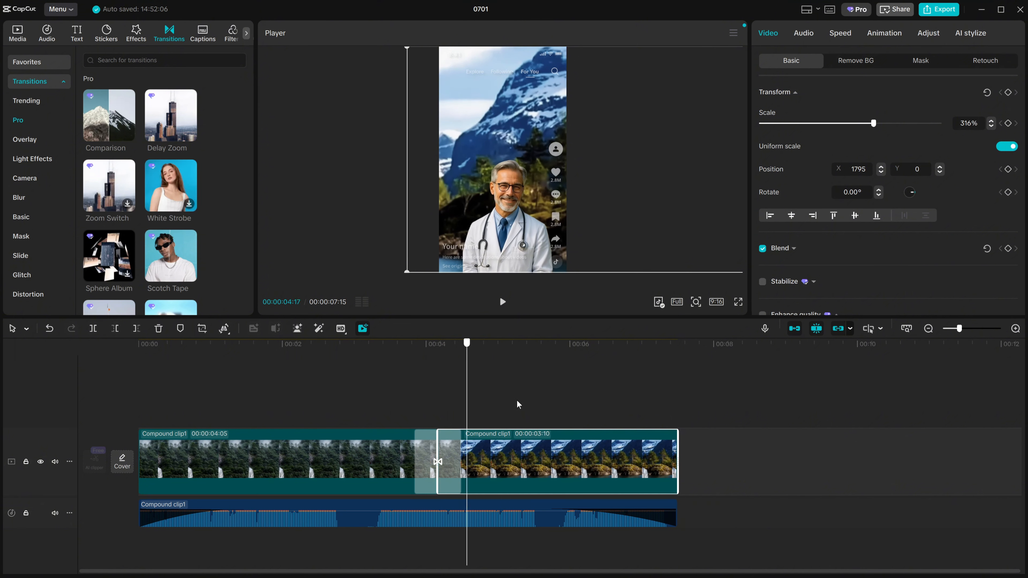
drag(517, 401, 549, 424)
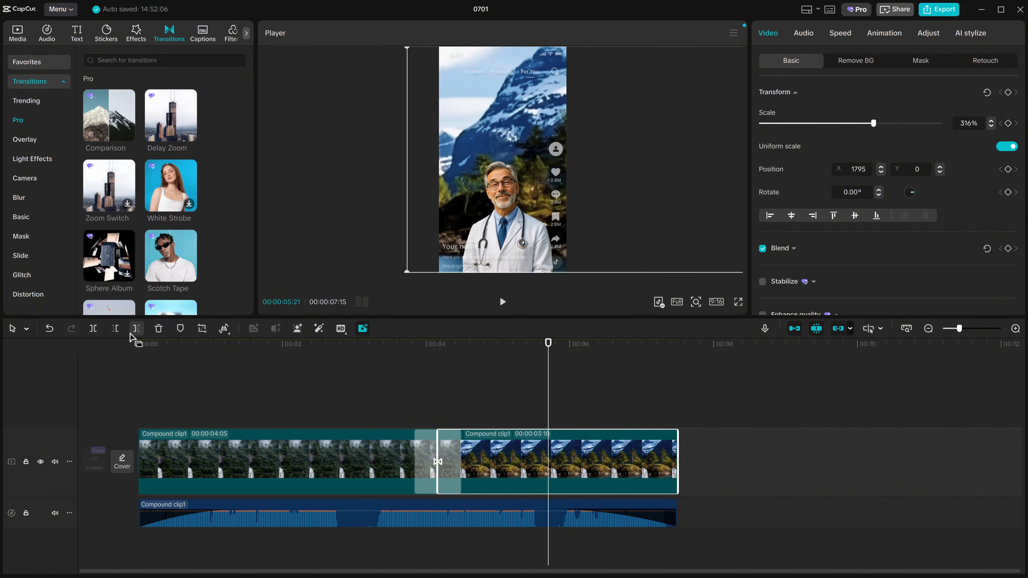
click(97, 330)
click(625, 409)
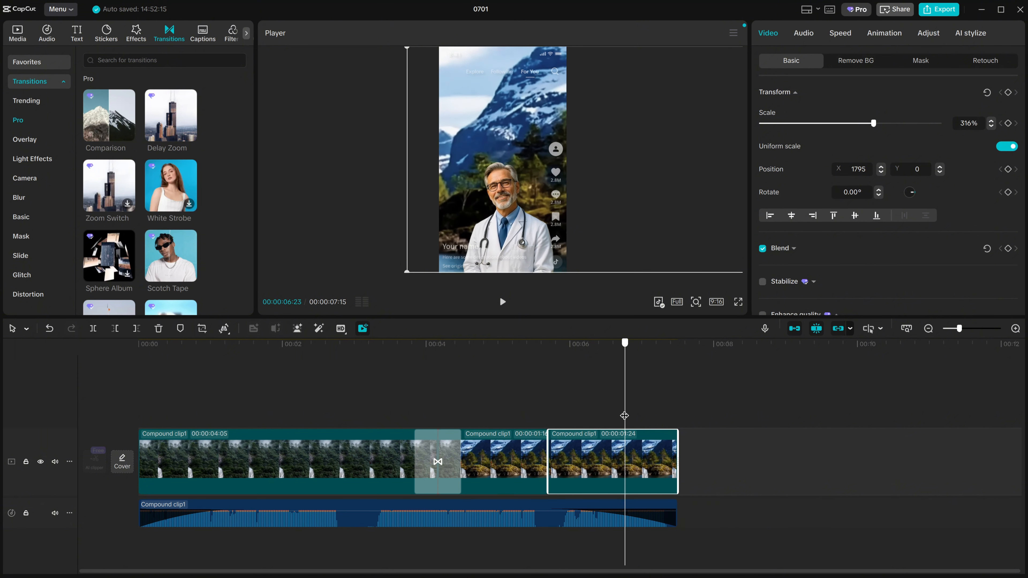
click(95, 330)
click(630, 389)
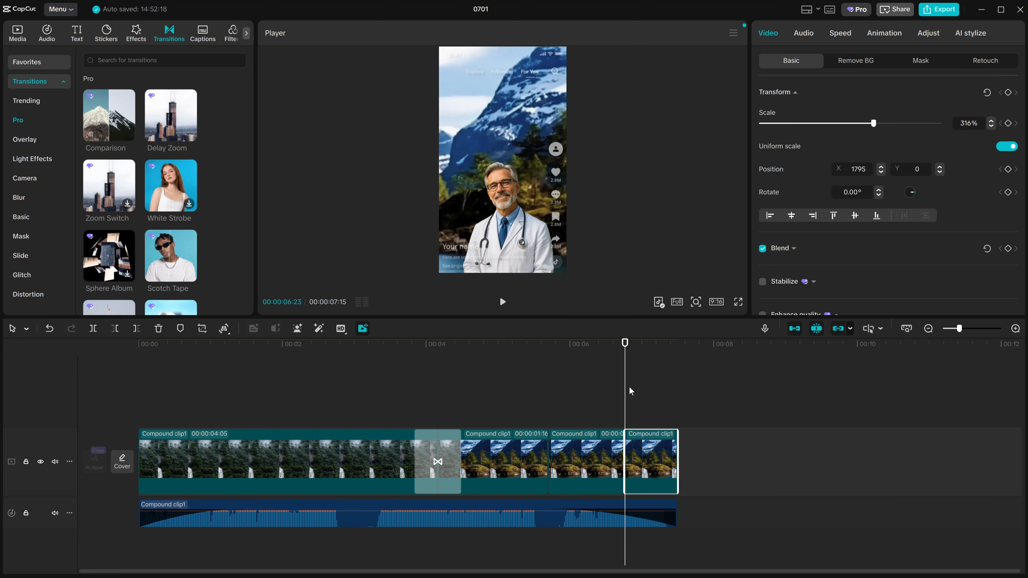
Apply the Scotch Tape transition to all cuts in the video track
click(437, 461)
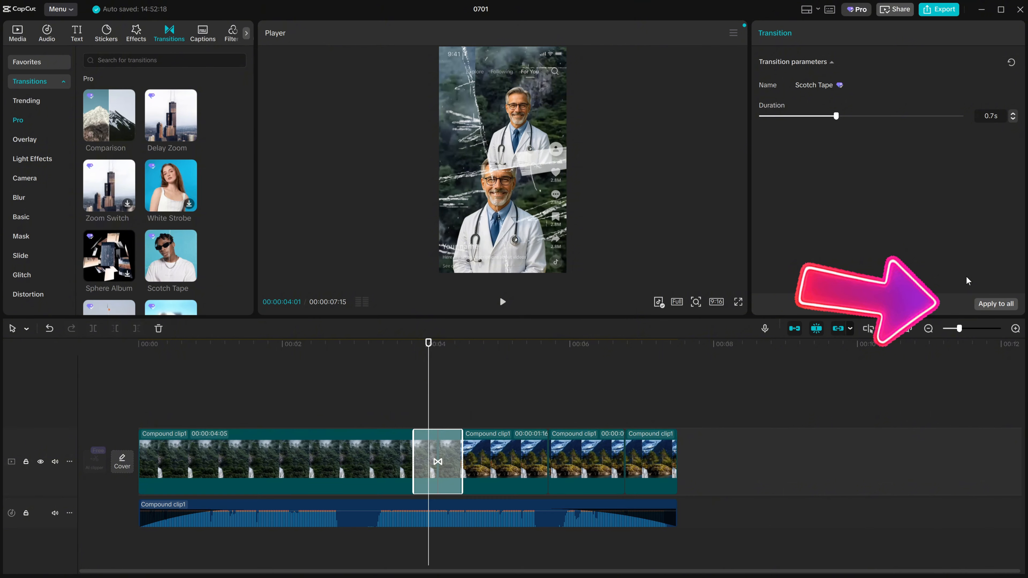
key(super+shift+s)
drag(954, 284, 1027, 325)
click(989, 302)
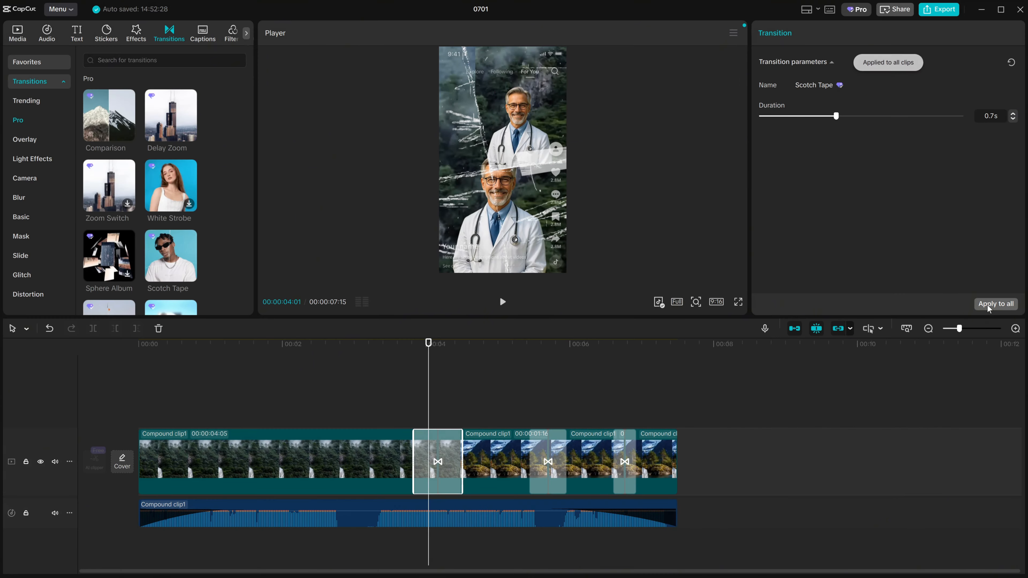
Try the Blur transition Woosh on the first cut, and replace it with Blur Focus
drag(428, 406, 200, 417)
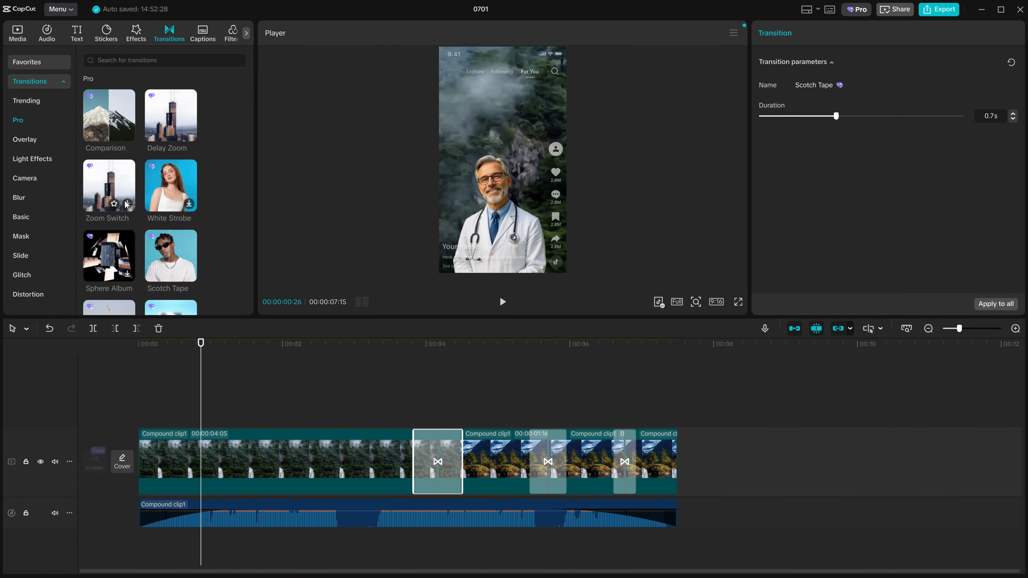
click(45, 199)
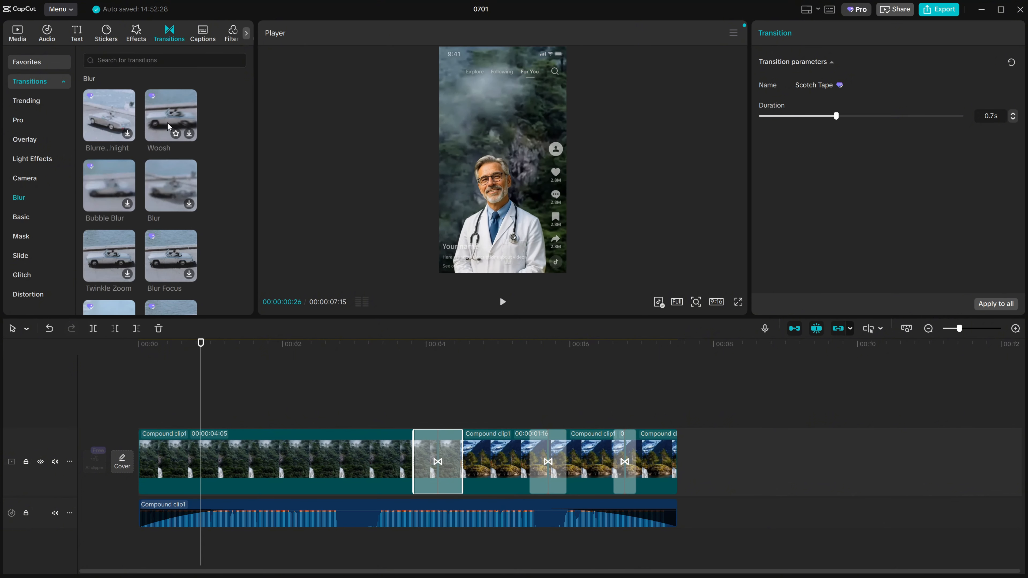
drag(170, 122, 268, 476)
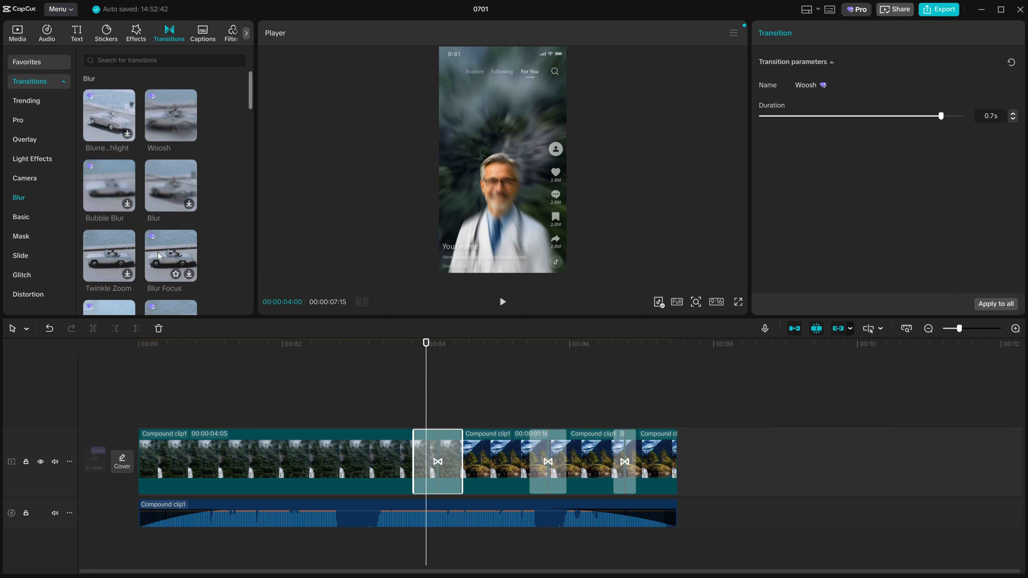
drag(159, 256, 426, 403)
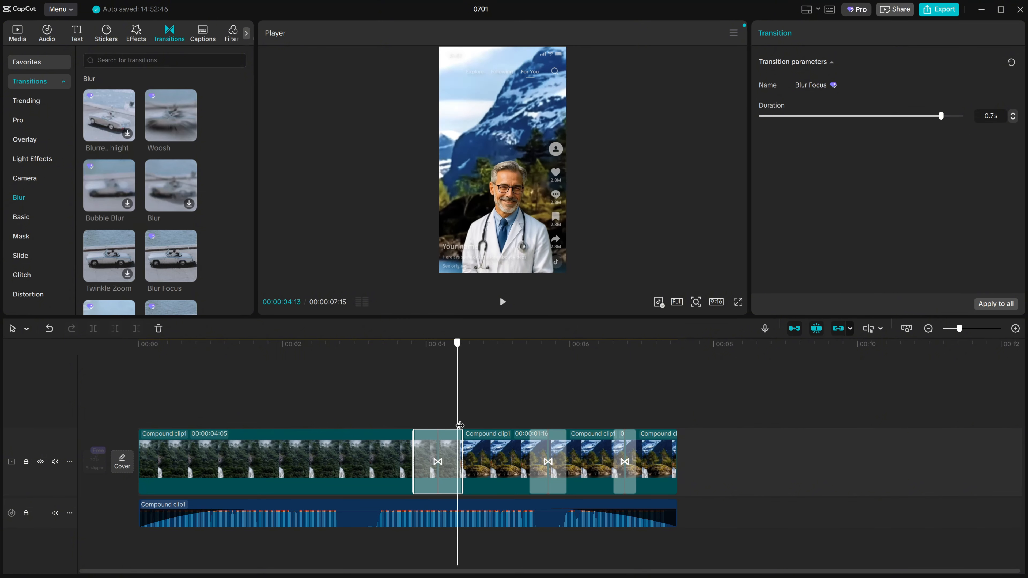
Return the playhead to 00:00:00:04 and add the Glitch video effect VHS Noise to the first compound clip part
drag(460, 426, 148, 443)
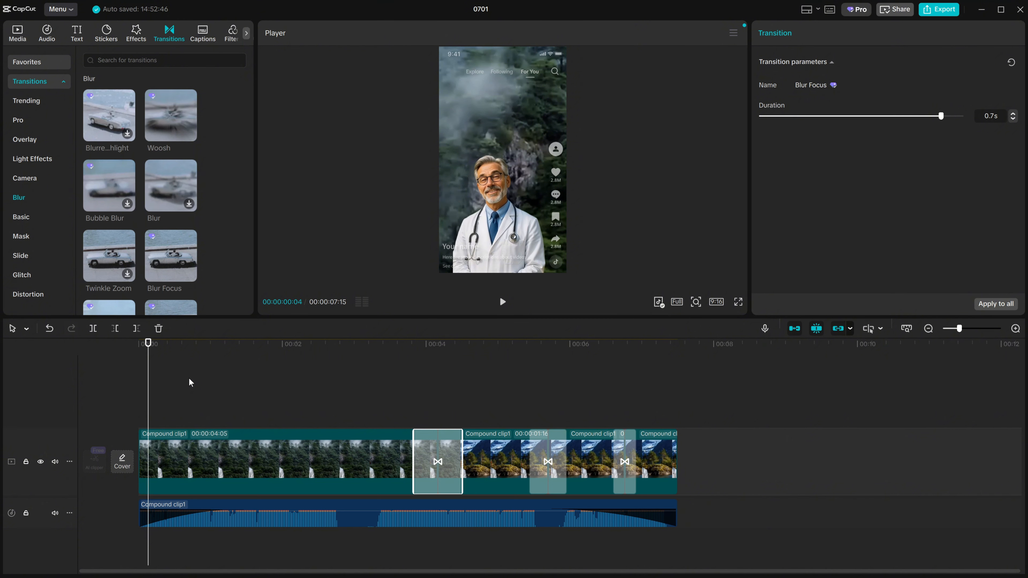
click(131, 36)
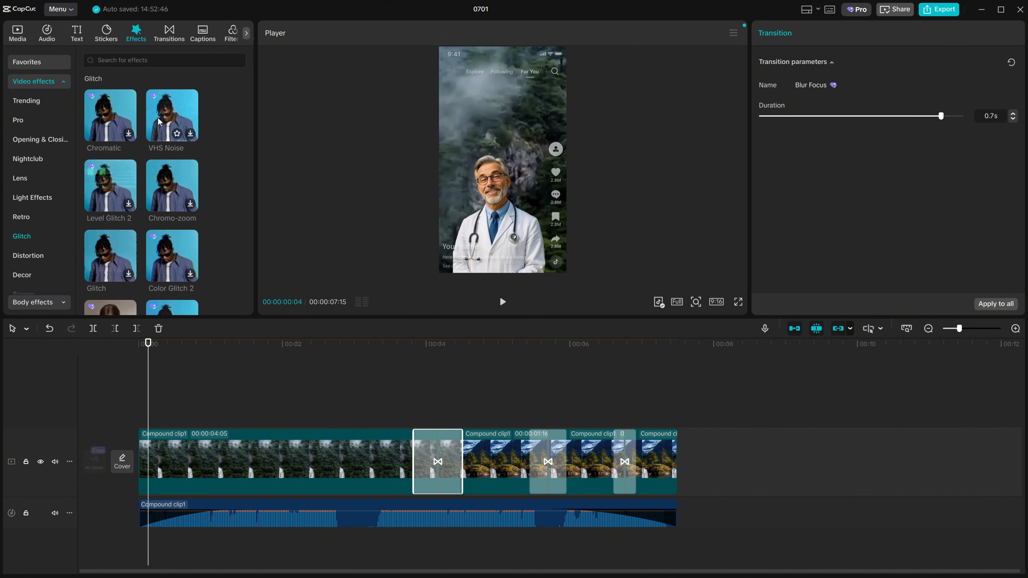
drag(159, 122, 195, 441)
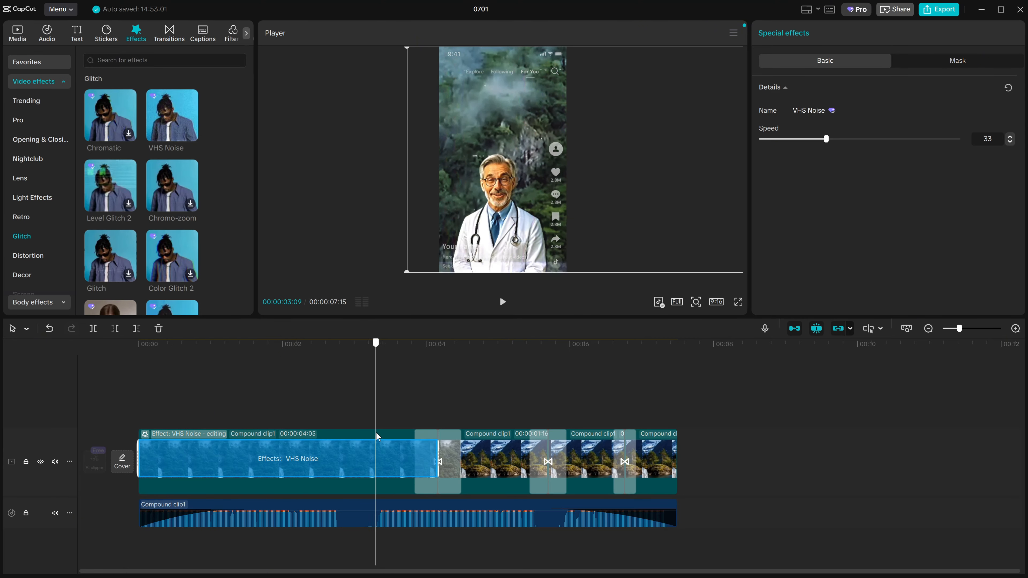
Browse the Star, Edits and Cartoon categories of the video effects
scroll(42, 190, down, 2)
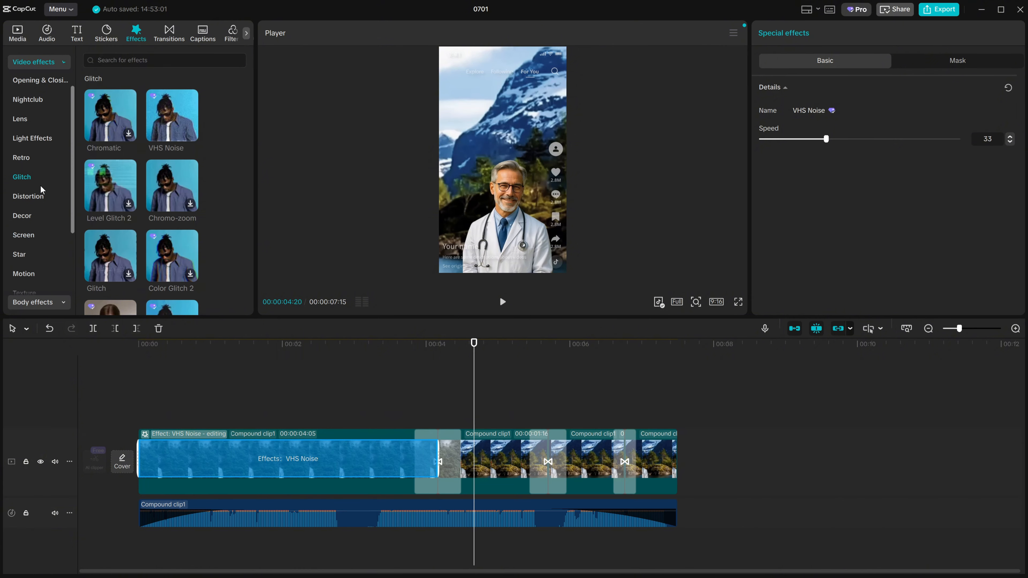
scroll(40, 194, down, 2)
click(34, 200)
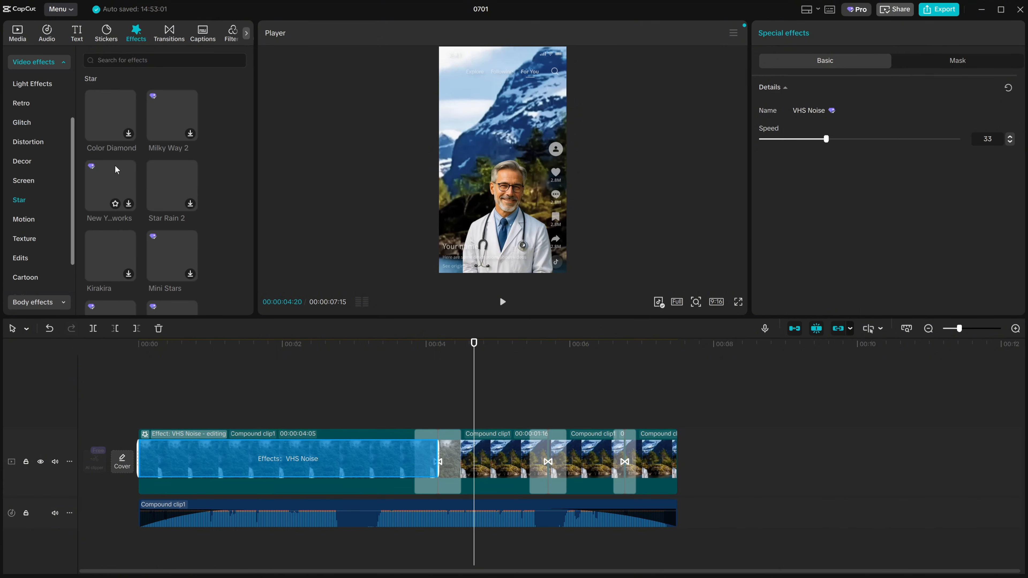
scroll(40, 198, down, 2)
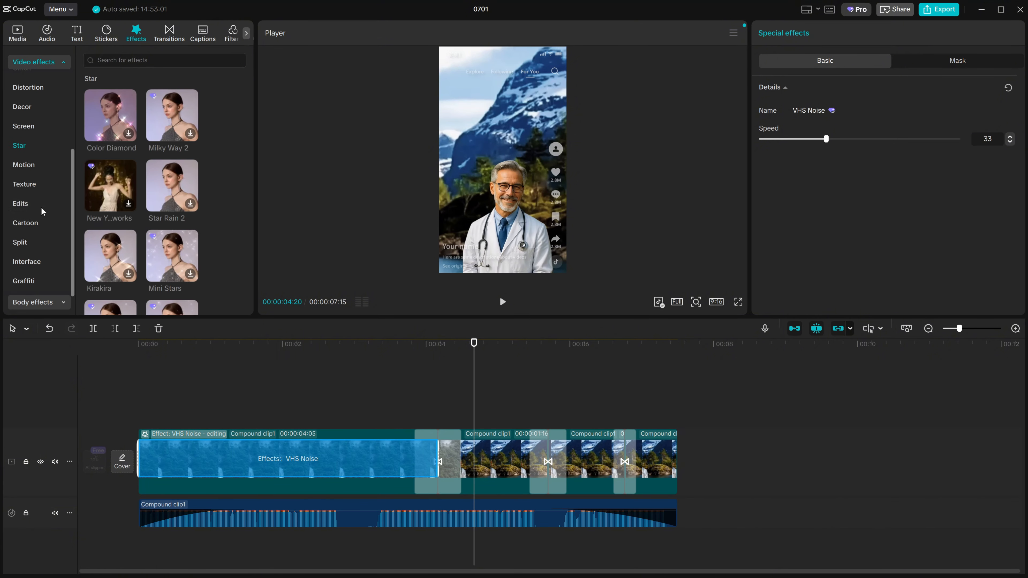
click(24, 203)
click(41, 225)
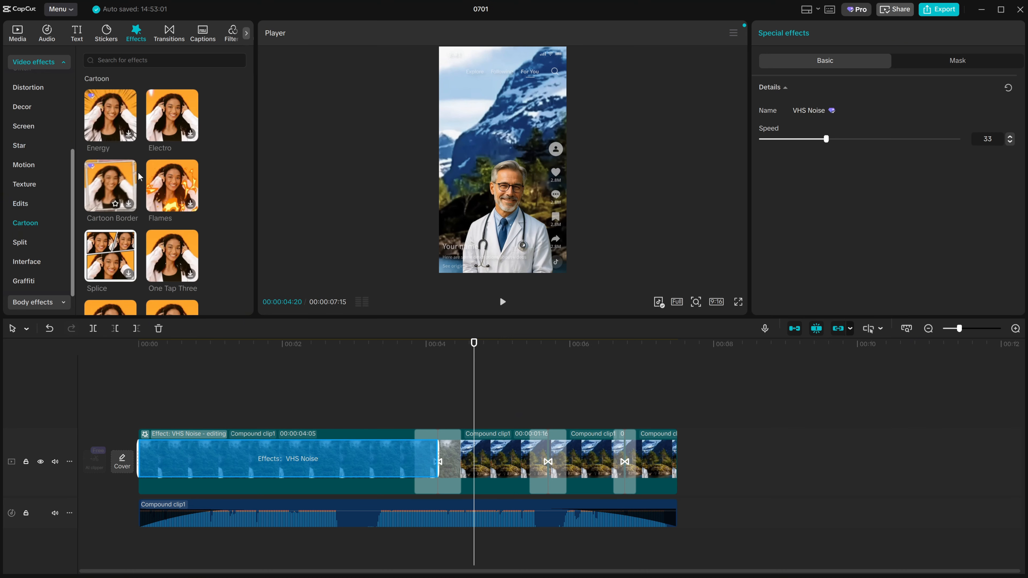
Enlarge the effects library area in width and height, and show the Split video effects
drag(255, 158, 329, 161)
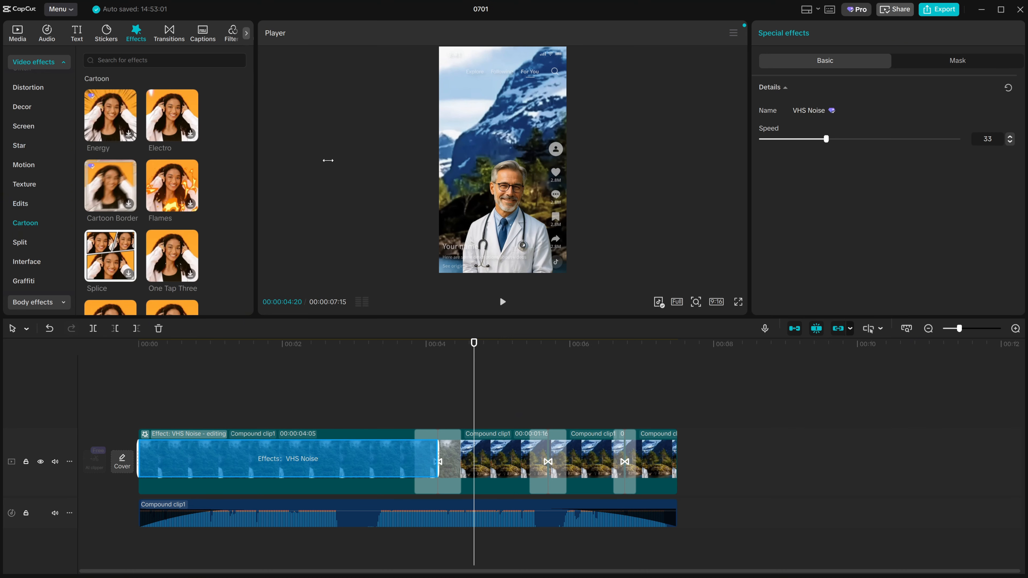
drag(264, 321, 264, 378)
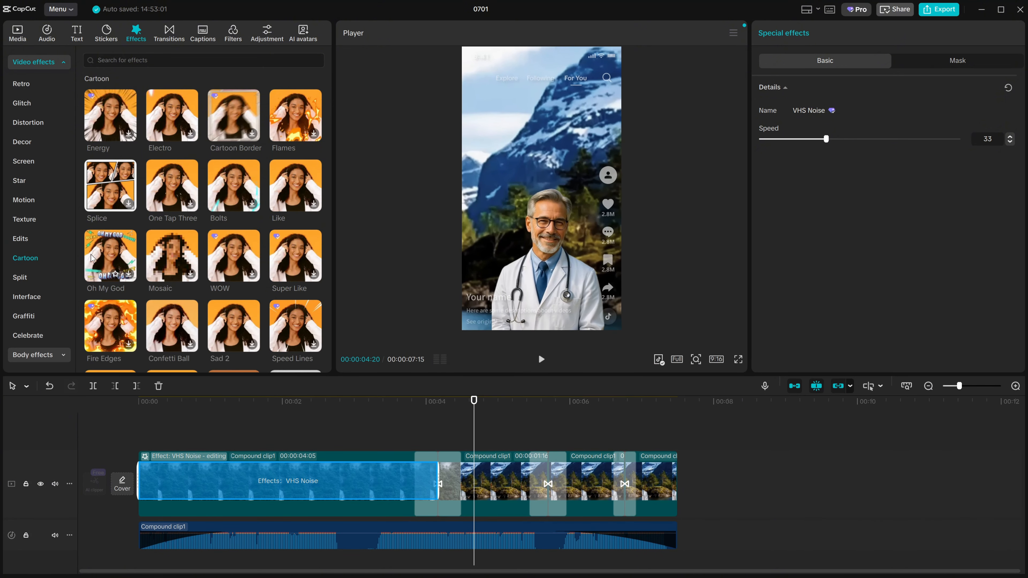
click(35, 279)
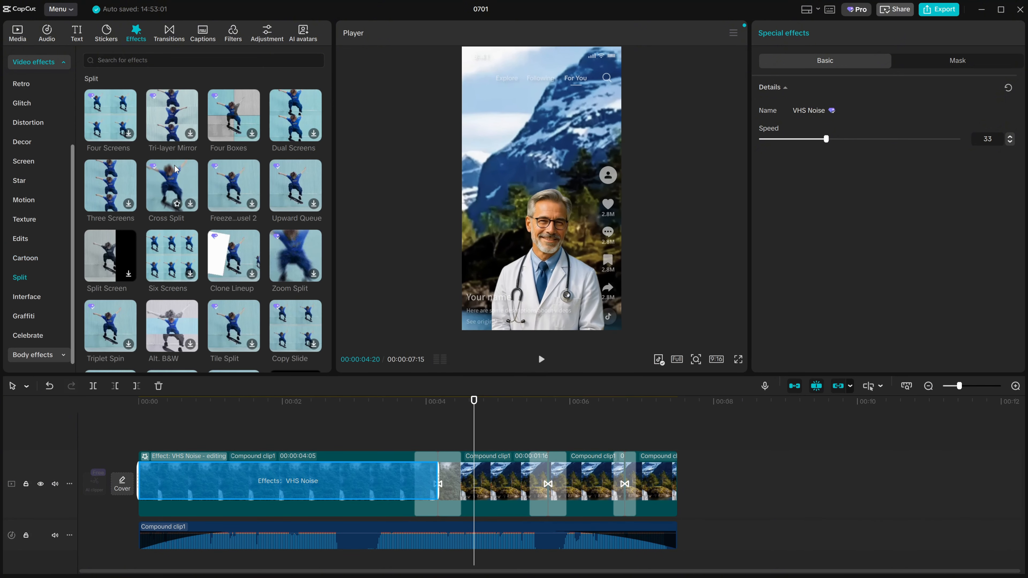
Try the Split video effect Tri-layer Mirror on the second compound clip part, scrub to 00:00:05:07, and undo the effect
drag(173, 122, 477, 477)
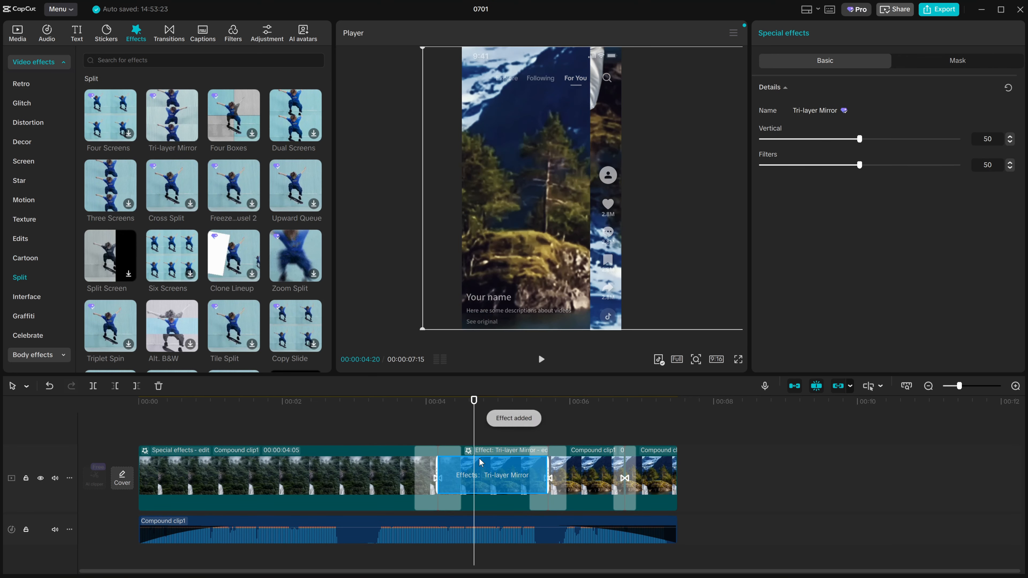
drag(473, 434, 515, 441)
key(ctrl+z)
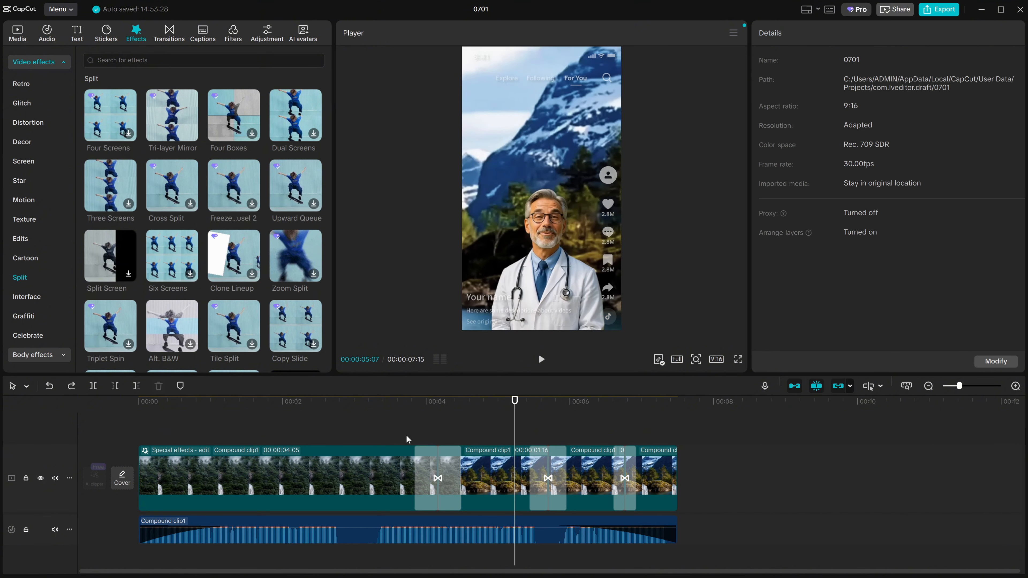
Add the Explosion effect from the favorite video effects to the last compound clip part
scroll(224, 165, up, 2)
scroll(223, 164, up, 2)
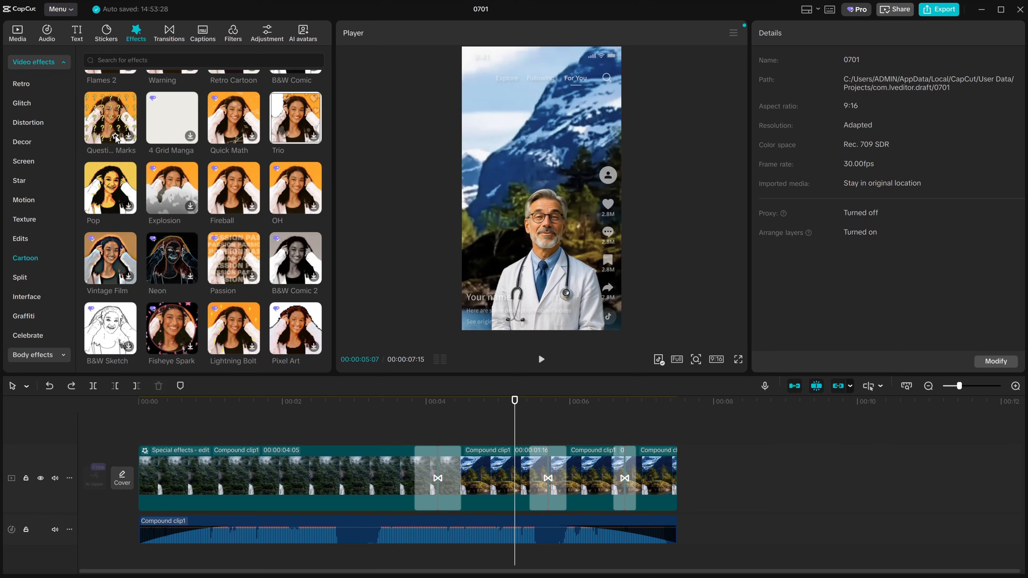
scroll(122, 137, up, 3)
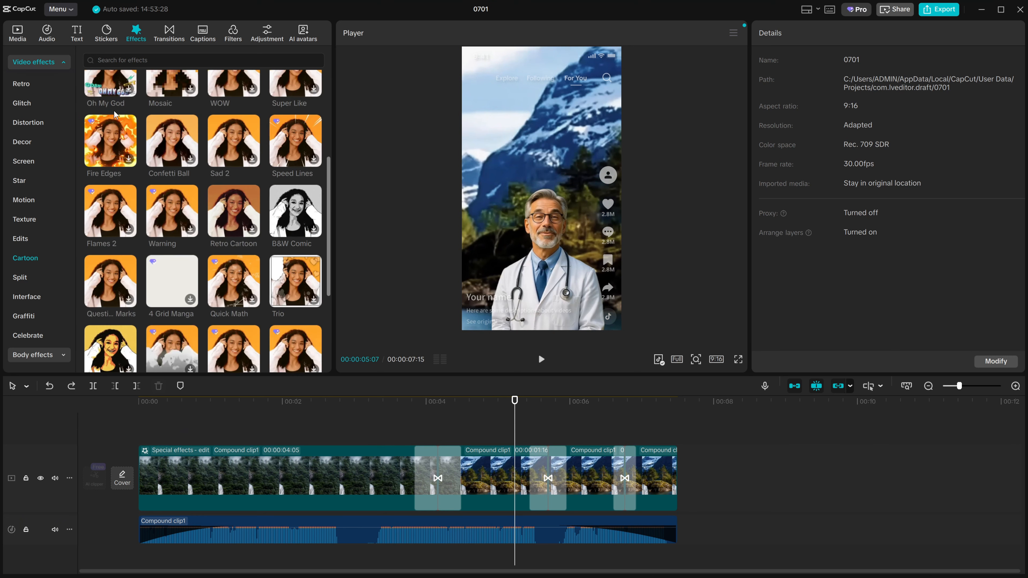
scroll(22, 104, up, 4)
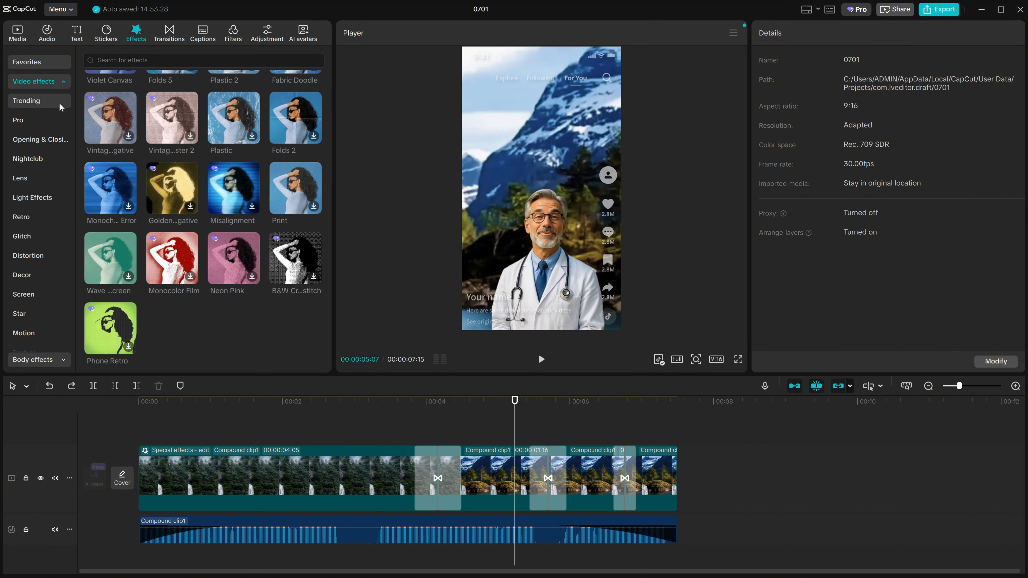
click(29, 59)
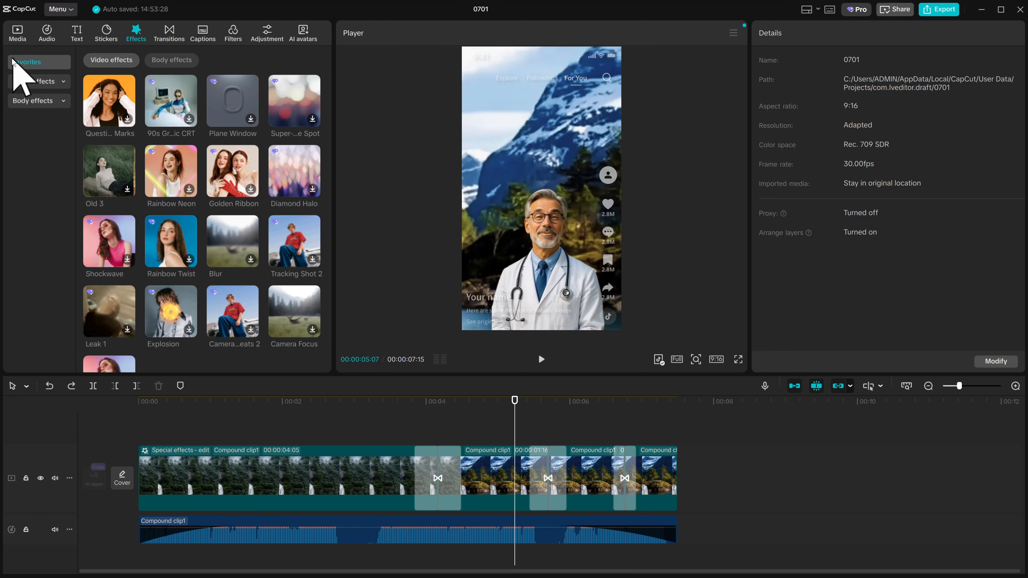
key(super+shift+s)
drag(3, 48, 72, 76)
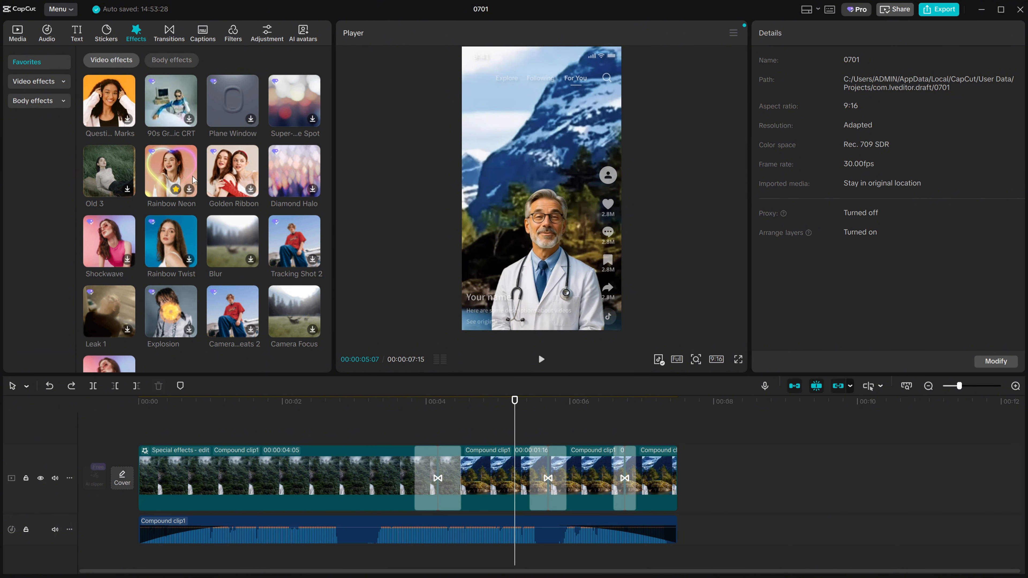
scroll(245, 202, down, 1)
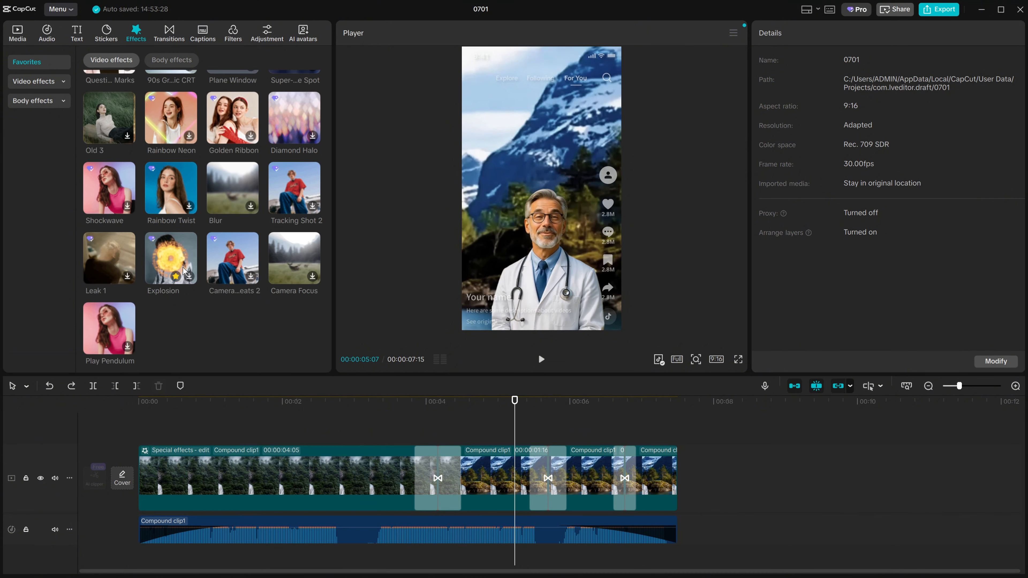
drag(171, 260, 643, 472)
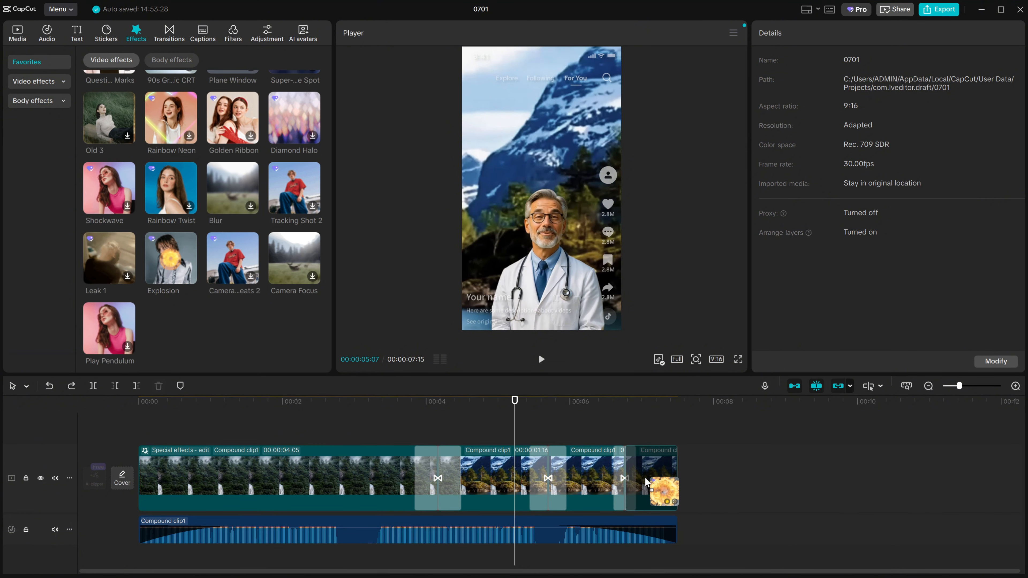
Move the playhead back to 00:00:00:27 and open the auto captions settings for text
drag(519, 422, 242, 457)
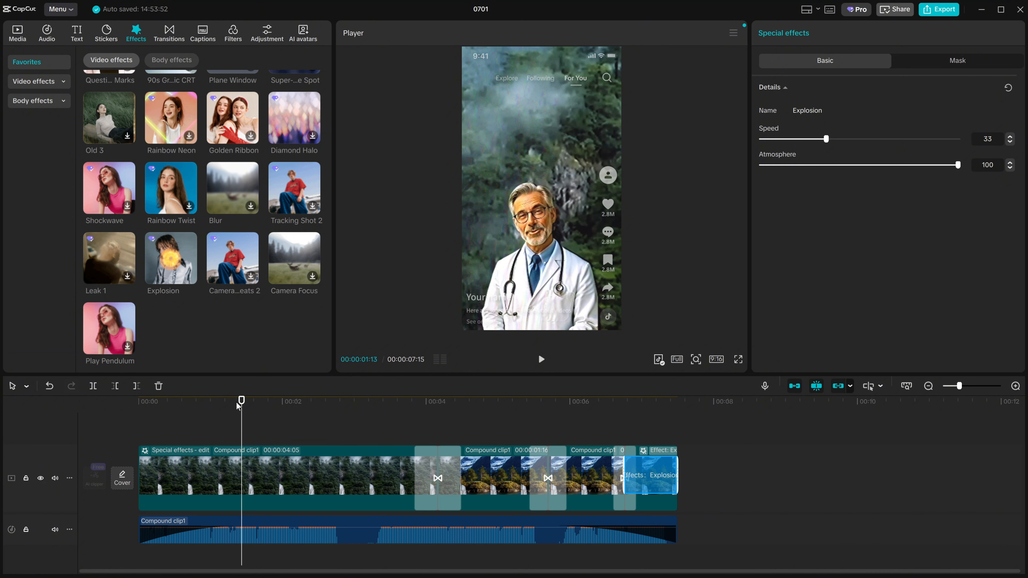
drag(240, 421, 203, 449)
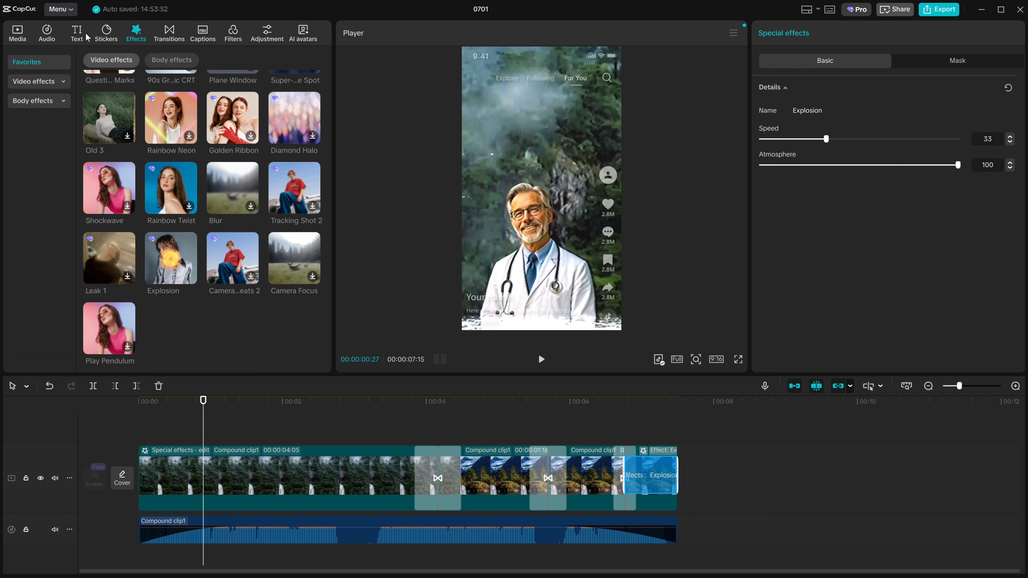
click(78, 33)
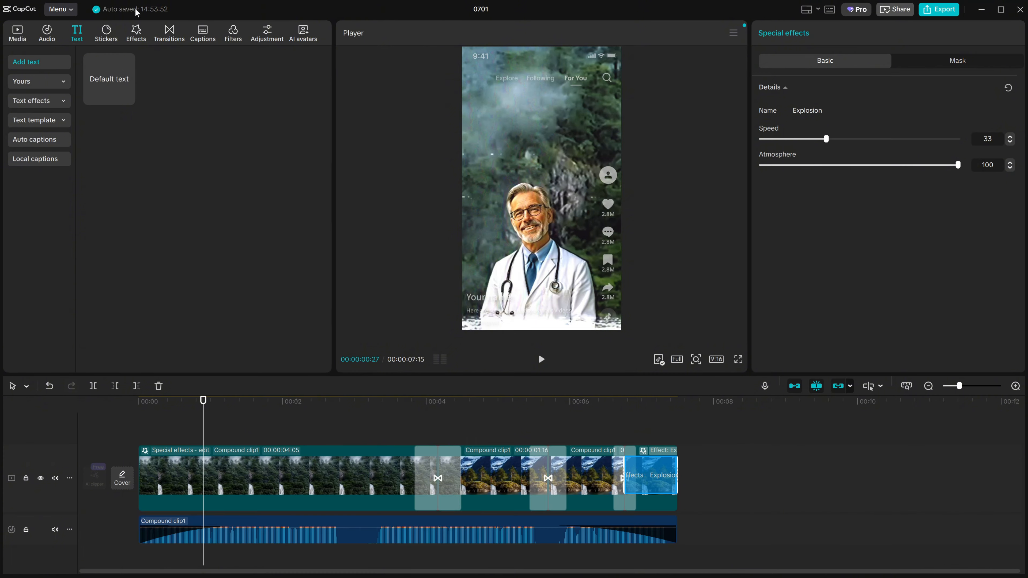
key(super+shift+s)
drag(64, 18, 94, 53)
click(46, 140)
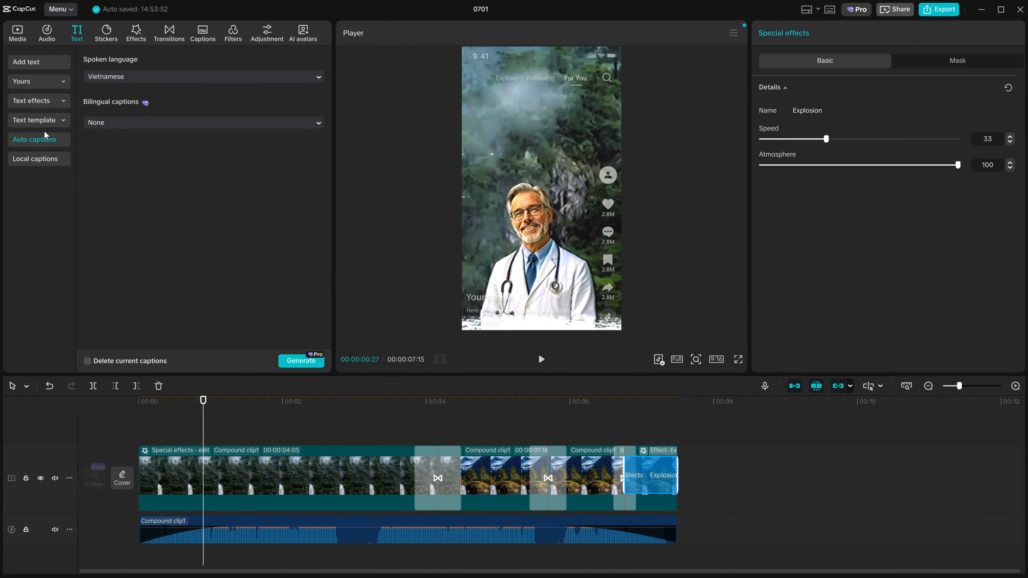
Set the spoken language of the auto captions to English
click(125, 76)
scroll(154, 129, down, 8)
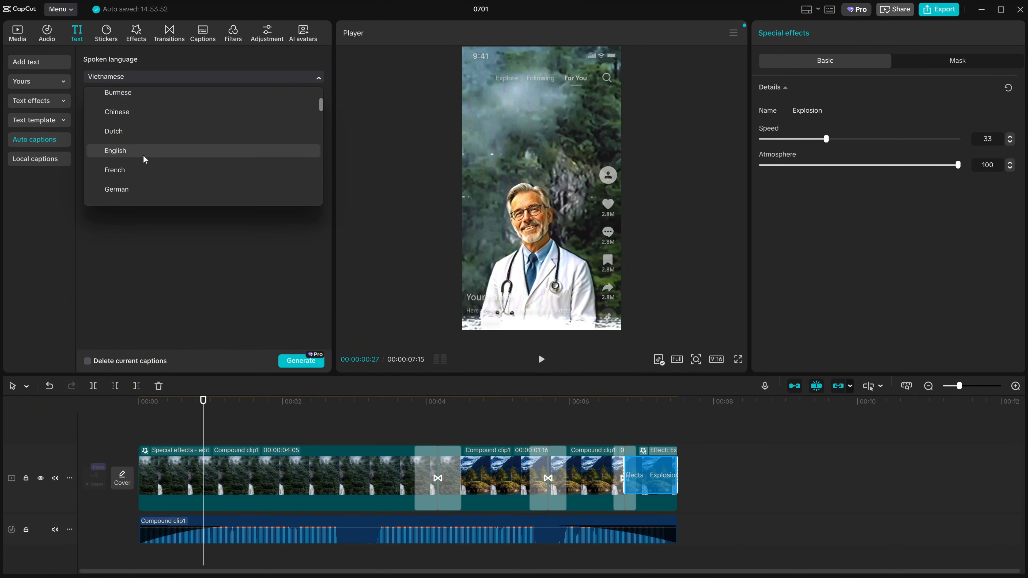
scroll(194, 144, down, 5)
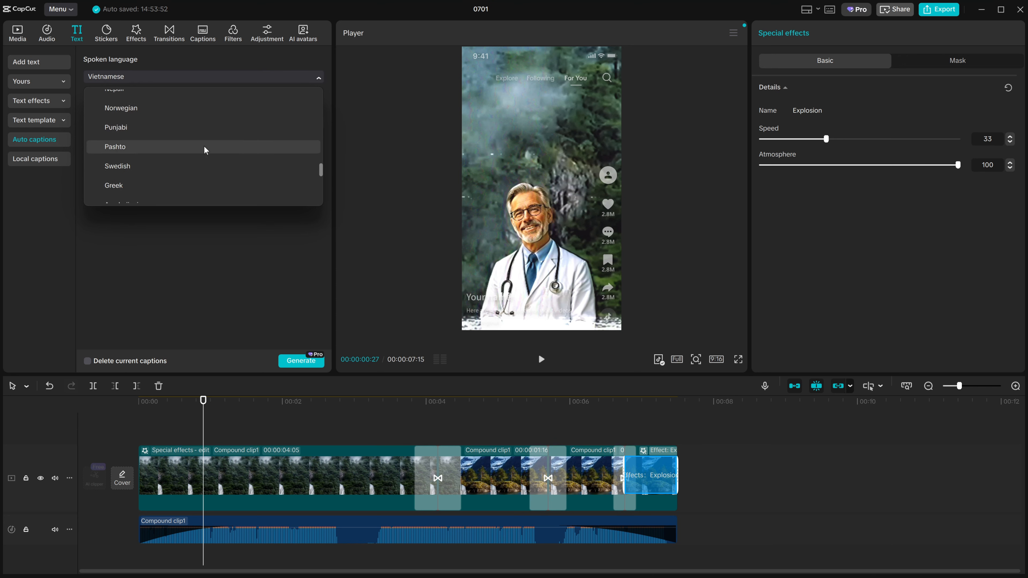
drag(319, 170, 320, 107)
scroll(317, 104, down, 1)
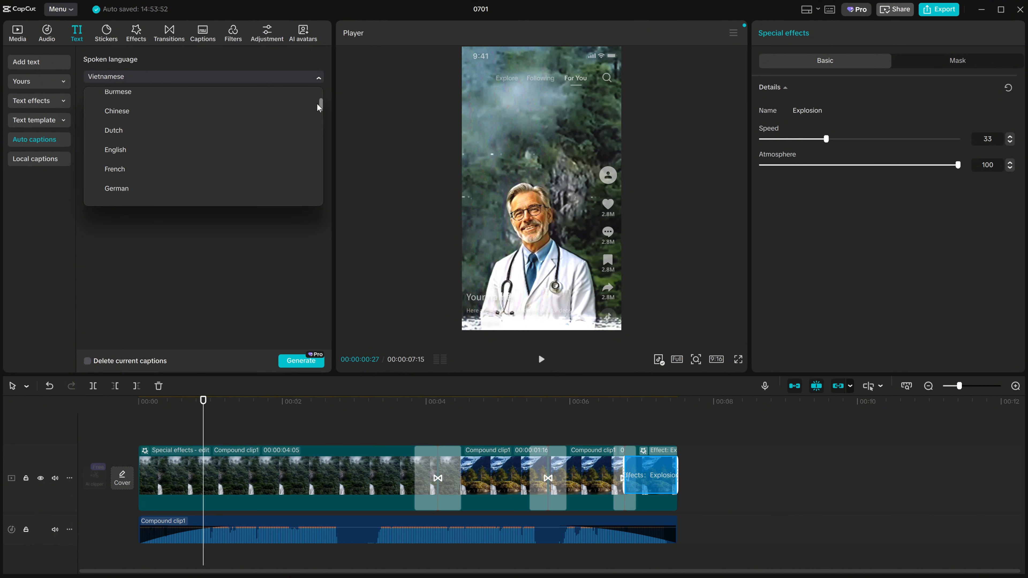
click(135, 140)
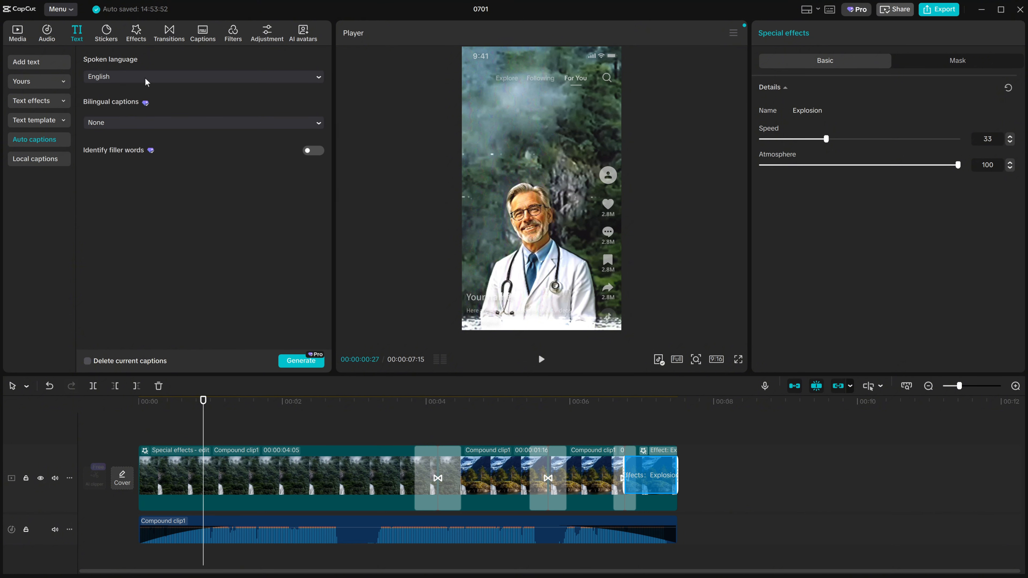
Look through the bilingual caption languages, keep None, and generate the auto captions
click(133, 127)
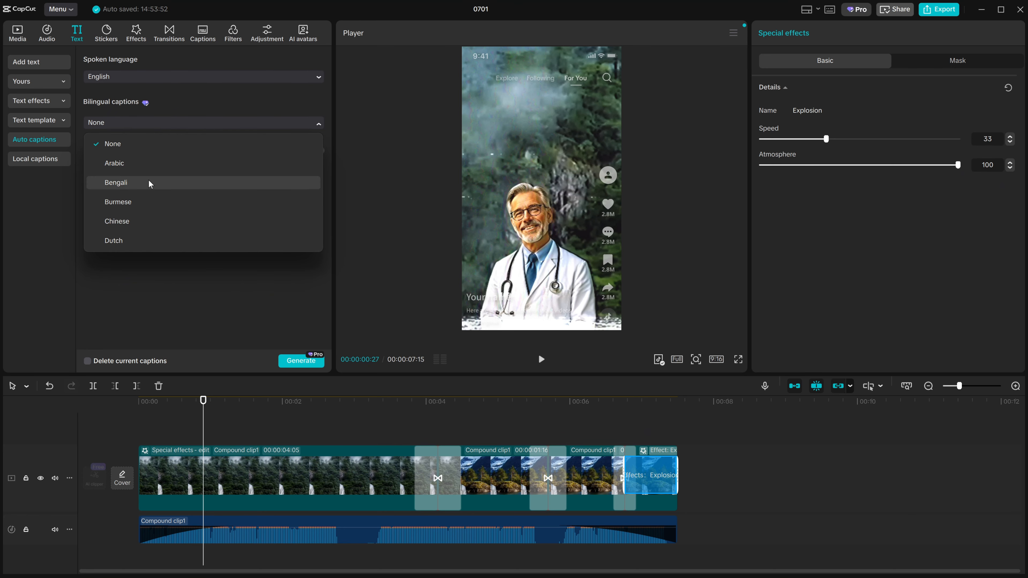
scroll(149, 179, down, 3)
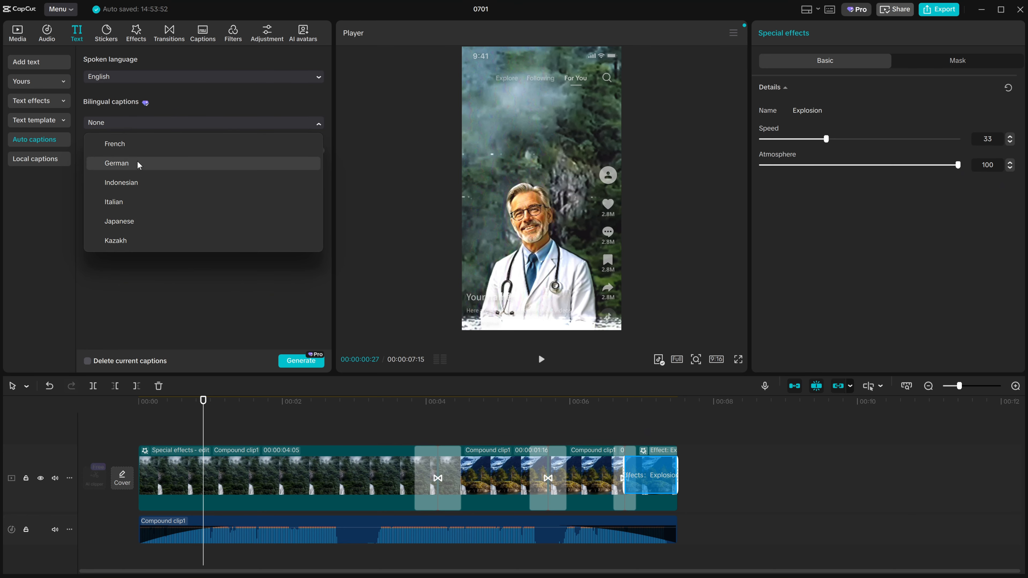
click(159, 283)
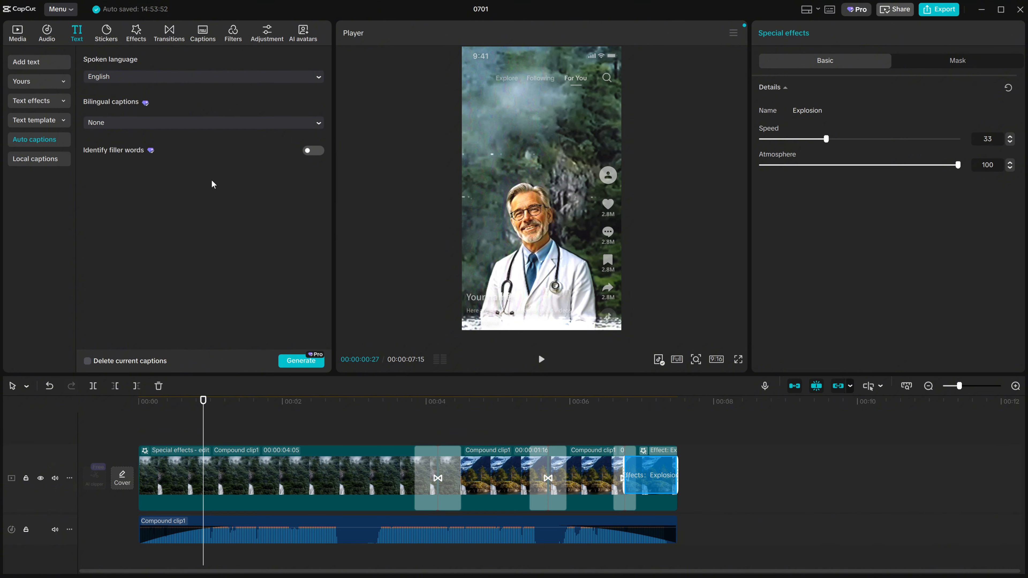
click(290, 365)
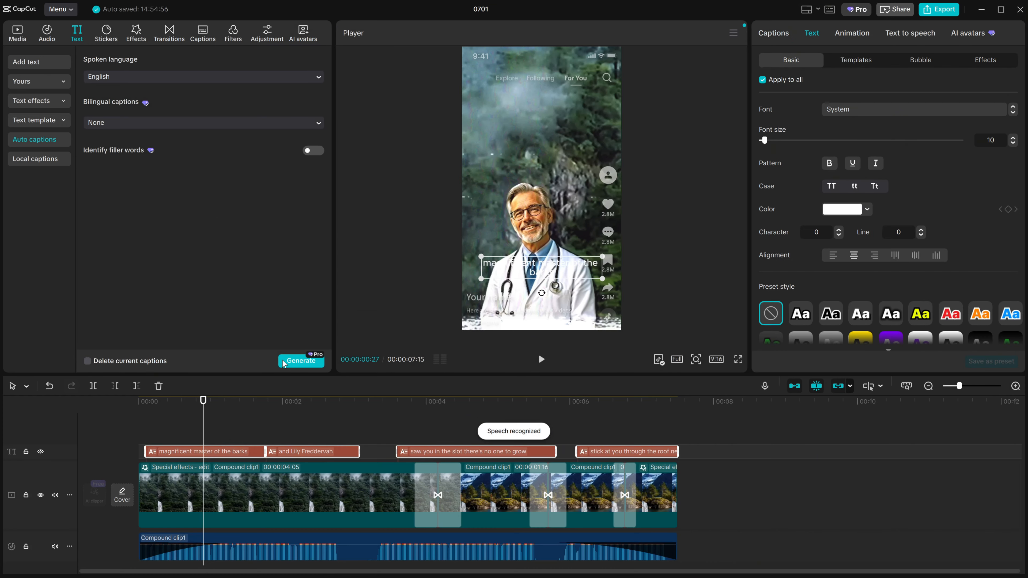
Move the captions to the upper part of the video frame, above the doctor's head, and set the playhead to 00:00:01:10
drag(204, 422, 250, 422)
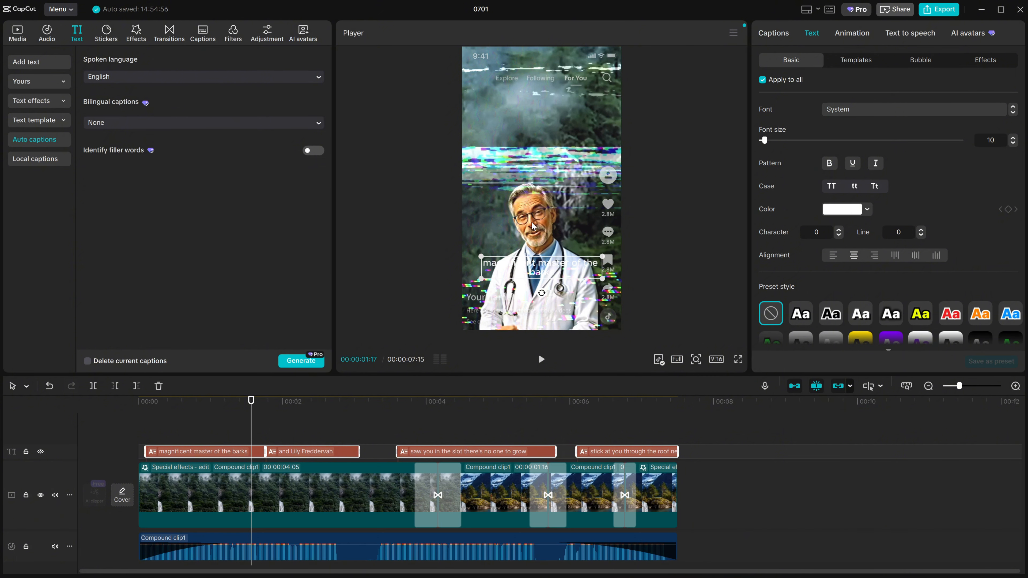
drag(557, 265, 551, 119)
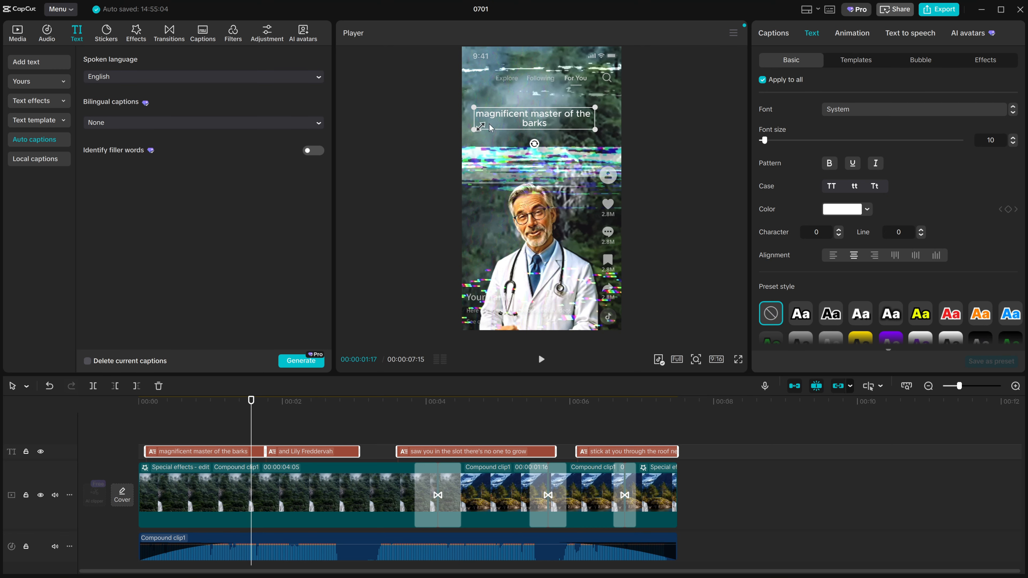
drag(252, 437, 234, 443)
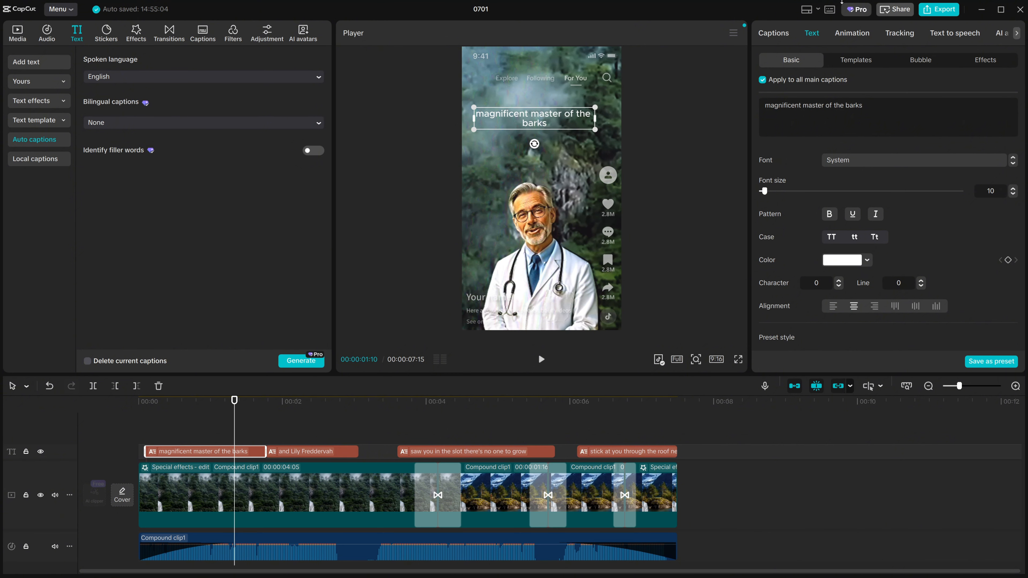
Apply the white and yellow THE QUICK BROWN FOX text template to all captions, and play the video from the start until 00:00:04:10
click(870, 61)
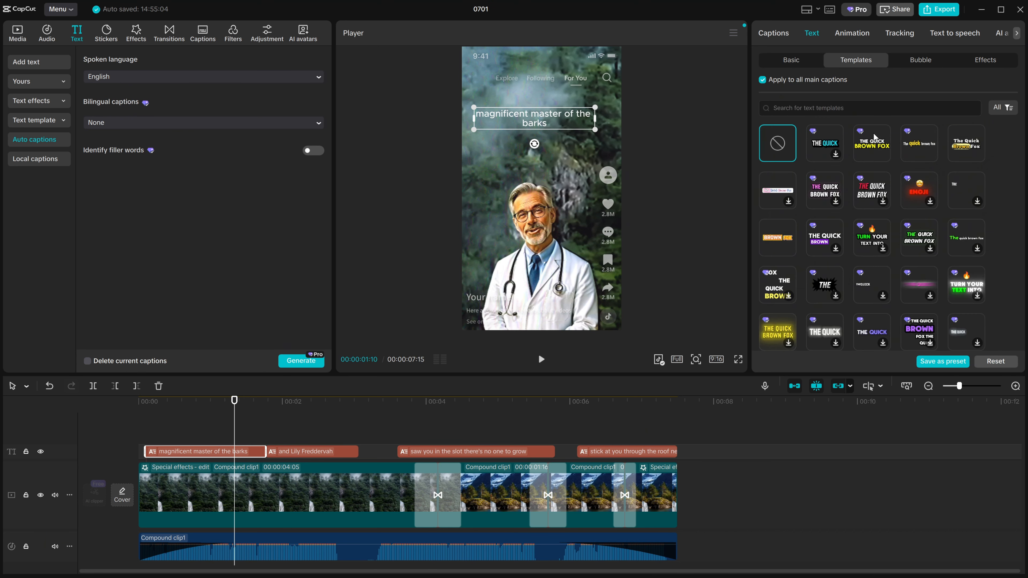
click(878, 149)
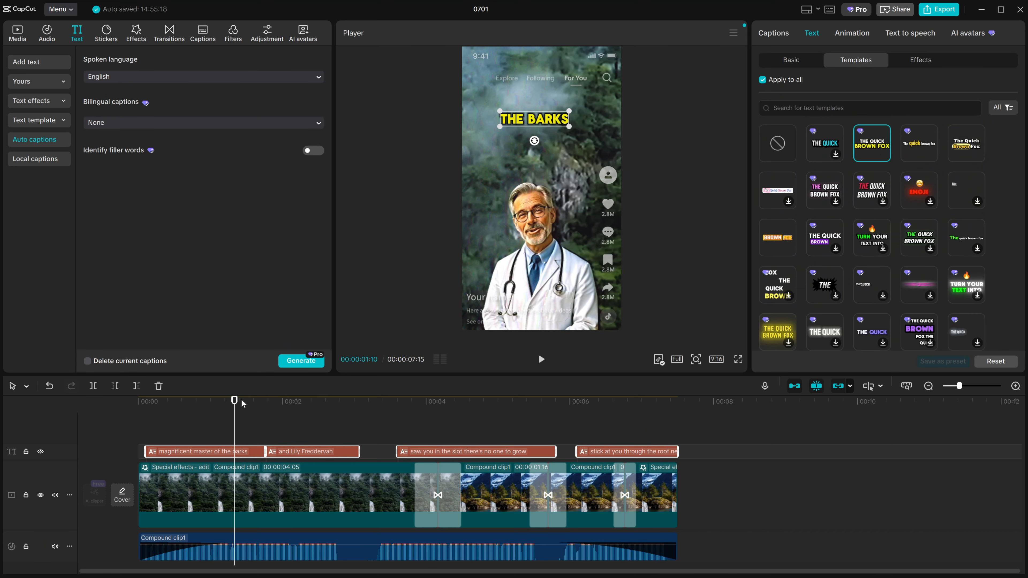
drag(234, 412, 137, 444)
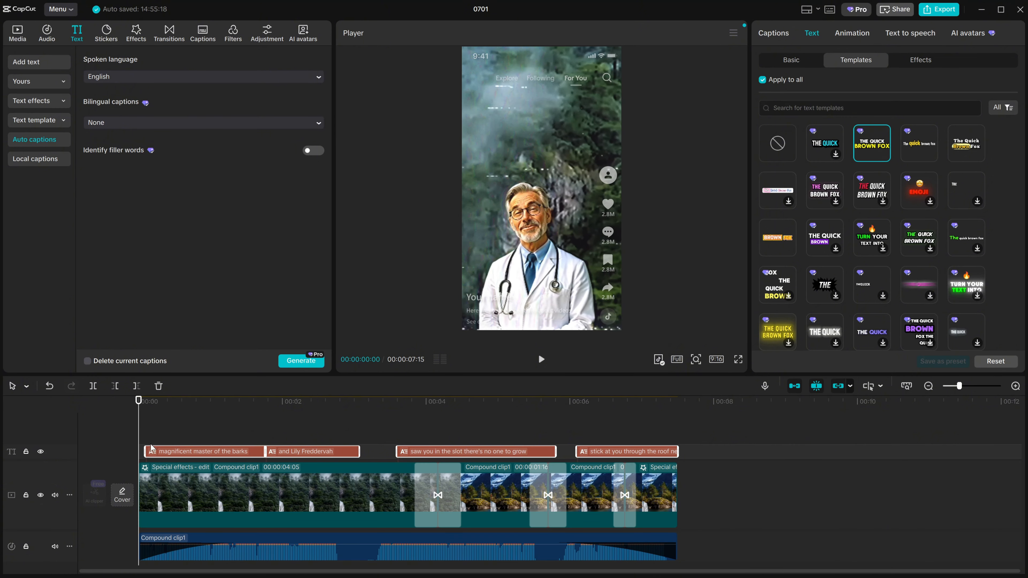
click(542, 359)
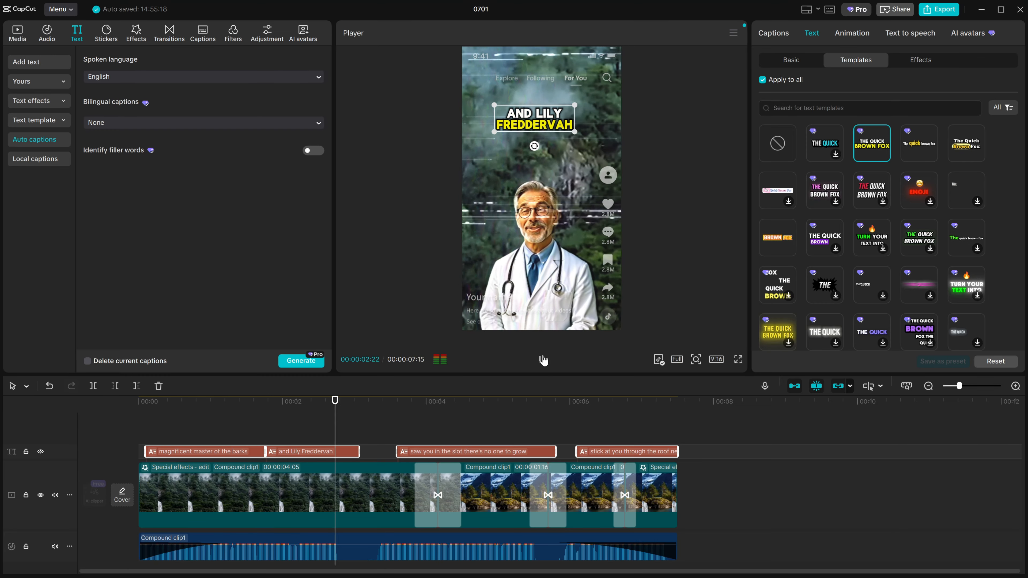
click(542, 360)
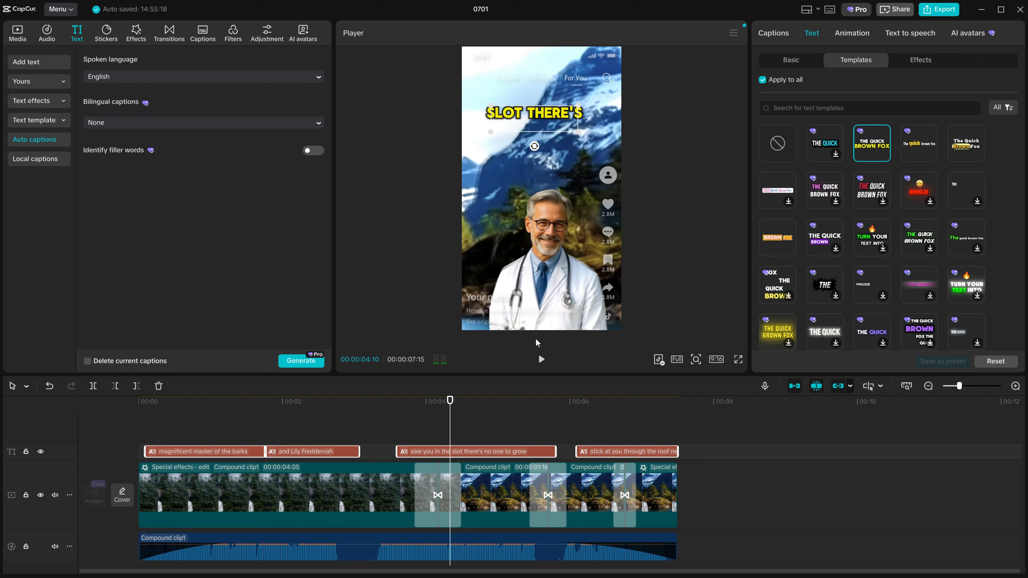
Scrub through the captioned video to 00:00:06:18, and enlarge the timeline area in height
drag(455, 427, 471, 447)
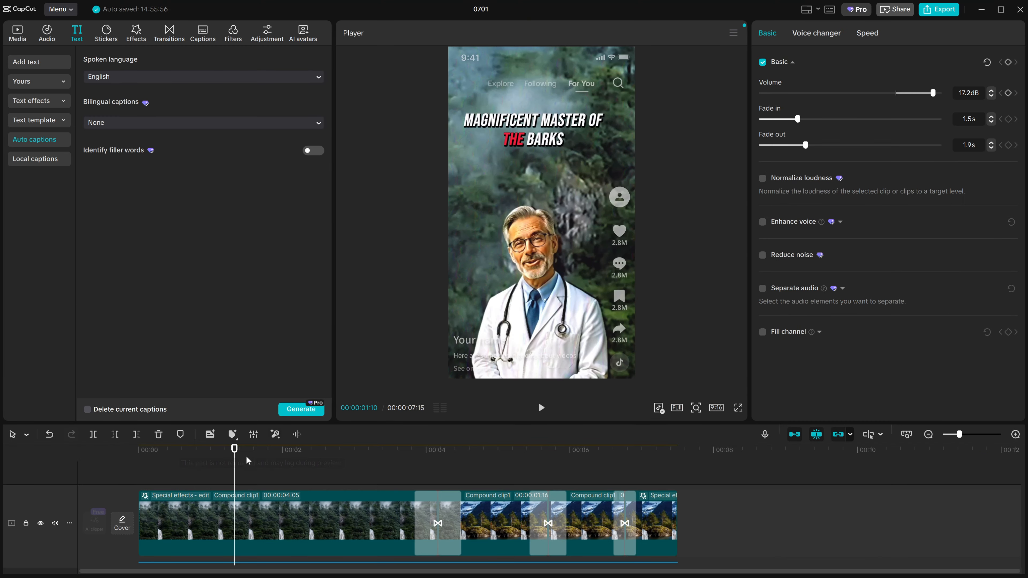
drag(144, 464, 613, 482)
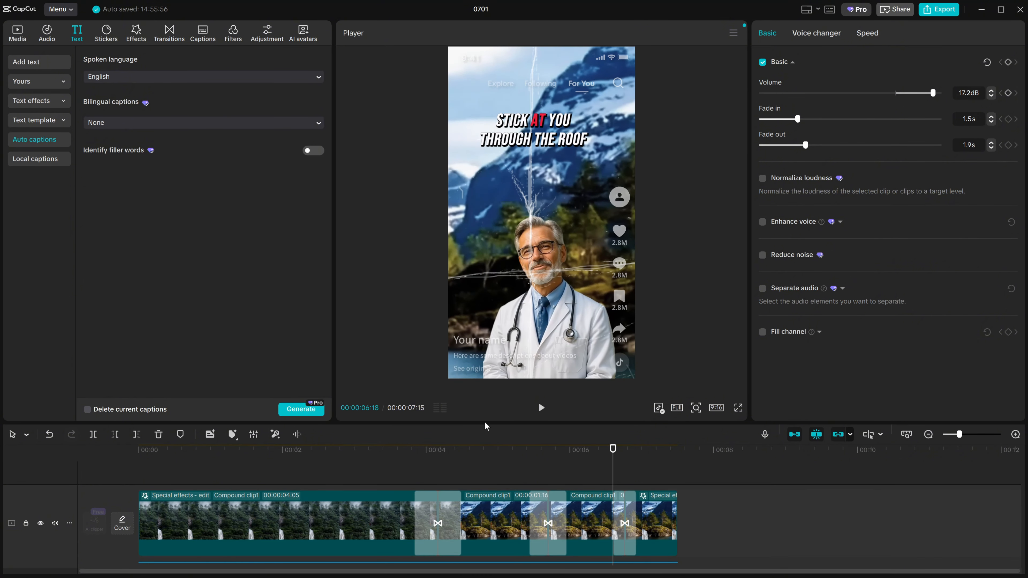
drag(484, 383, 485, 286)
Select captions along the timeline, move the playhead to 00:00:01:14, and browse the text templates for the second caption
click(517, 407)
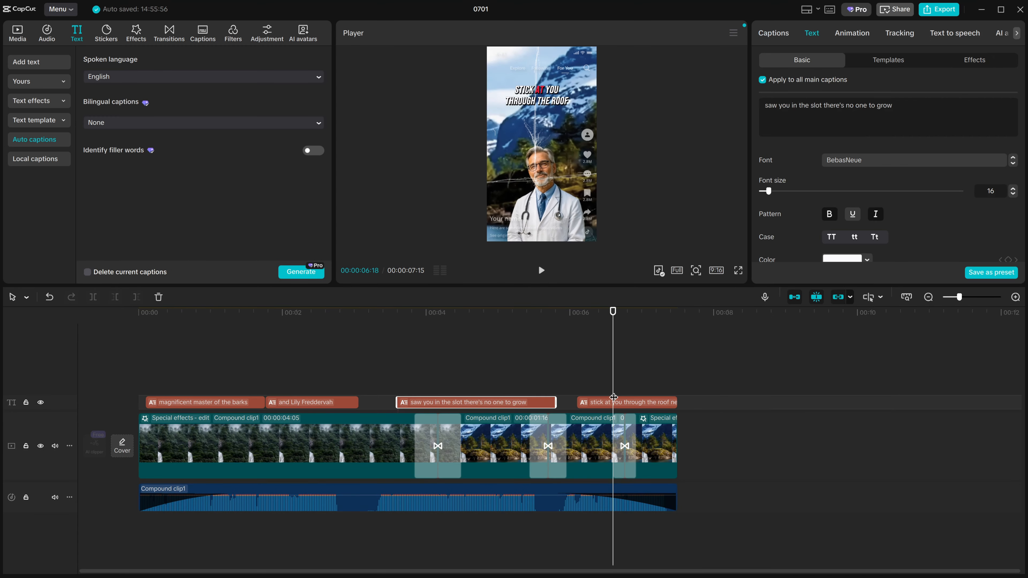
click(626, 405)
drag(612, 365, 245, 411)
click(245, 404)
click(299, 403)
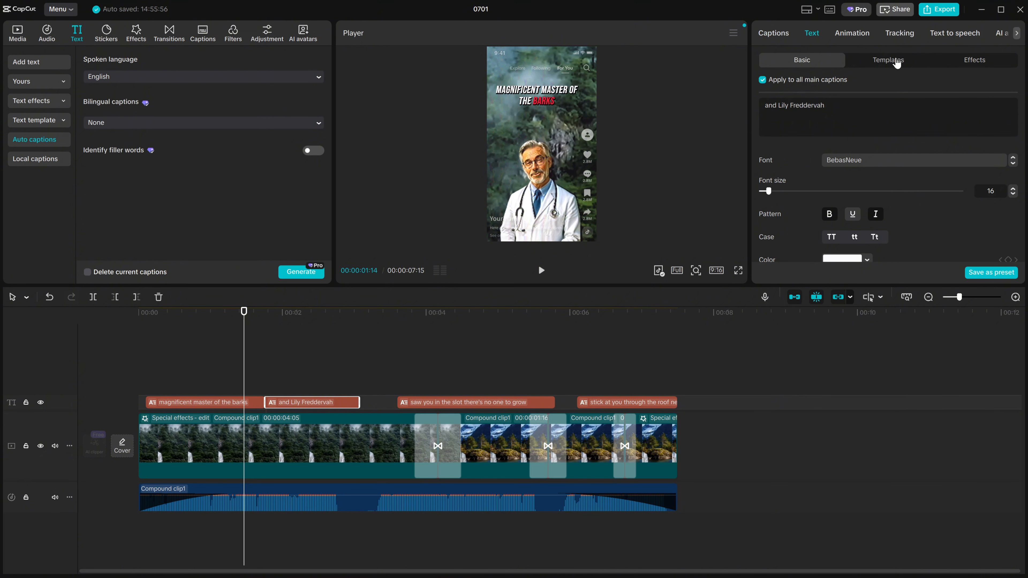
click(888, 60)
scroll(875, 161, down, 5)
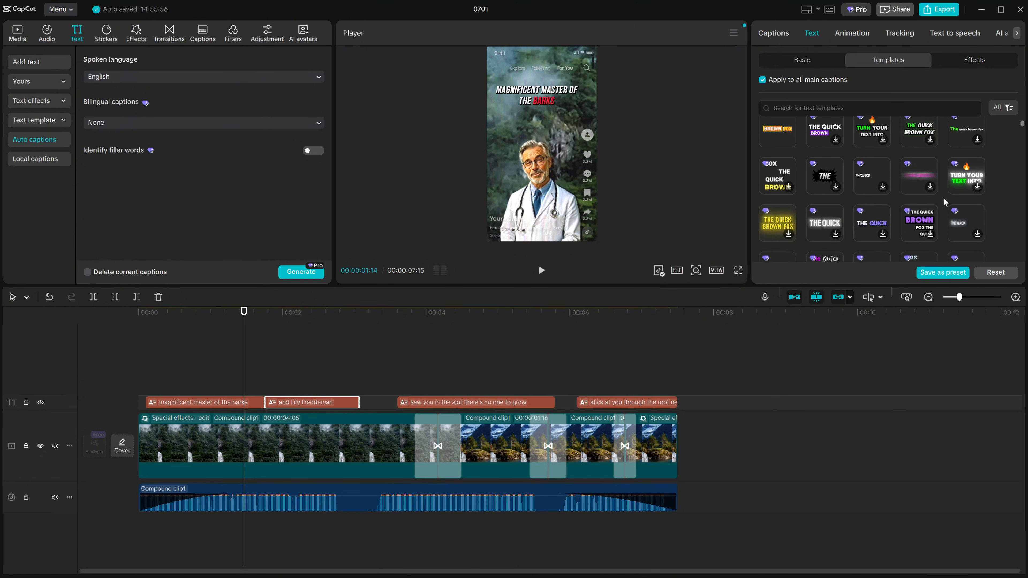
scroll(917, 200, down, 3)
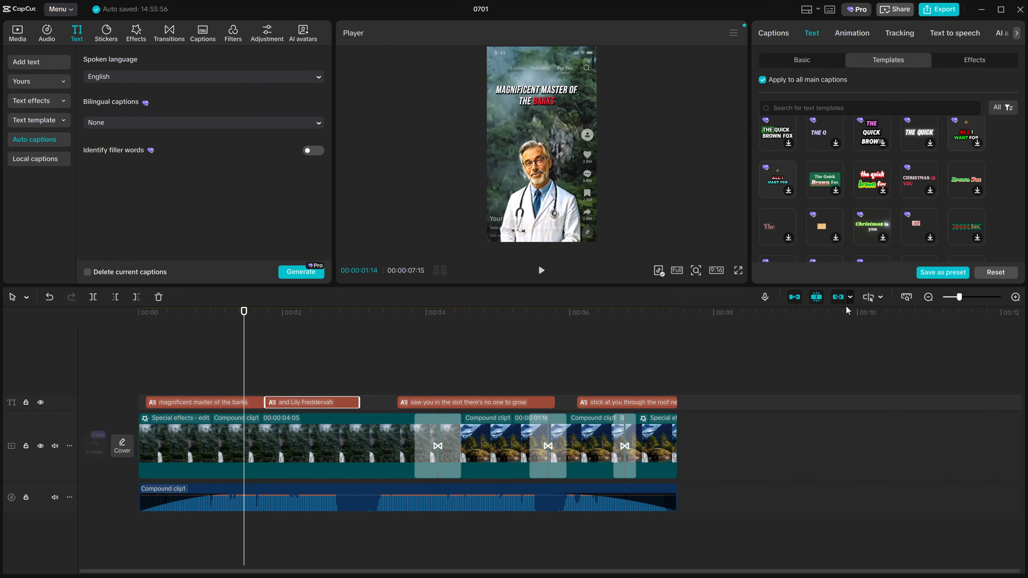
Try the red text effect with a white outline on all captions, check it at 00:00:06:08, and remove the effect
drag(847, 283, 848, 399)
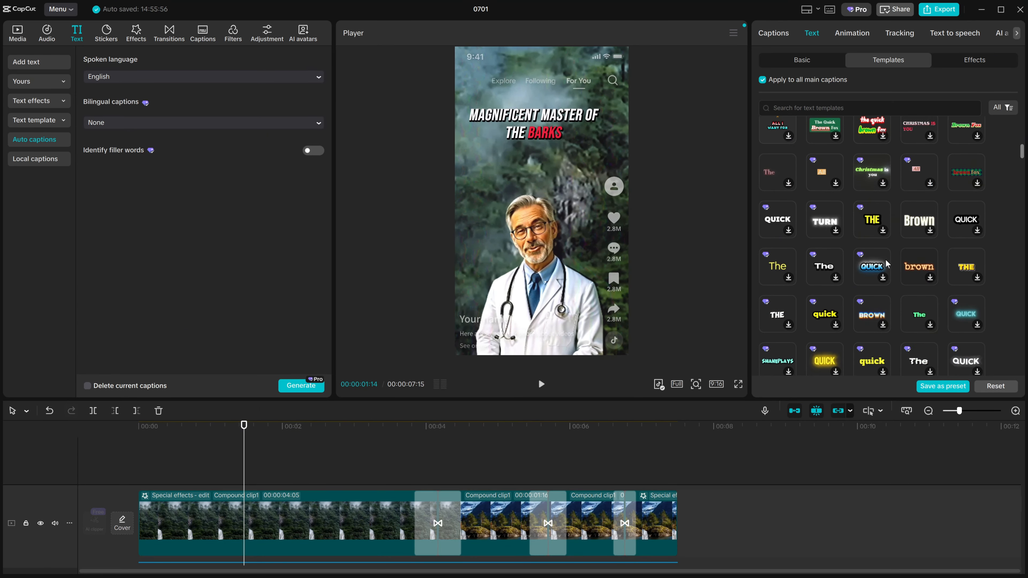
scroll(886, 276, down, 5)
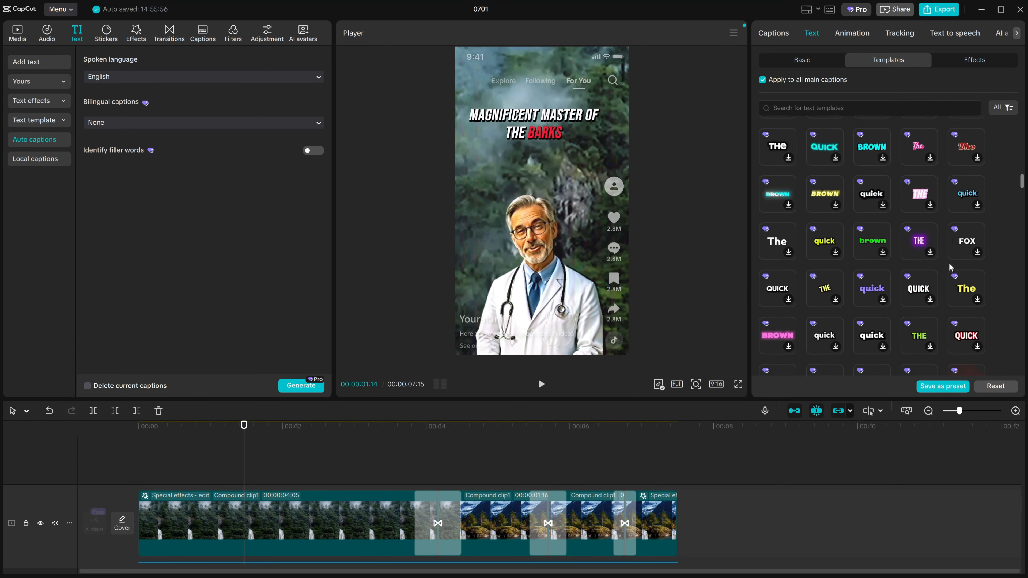
click(975, 61)
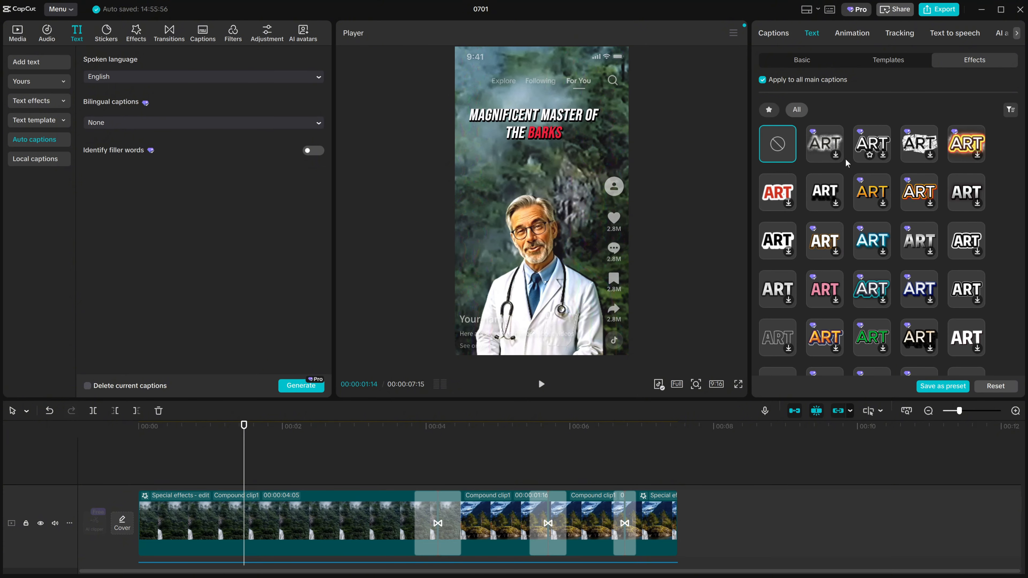
click(783, 196)
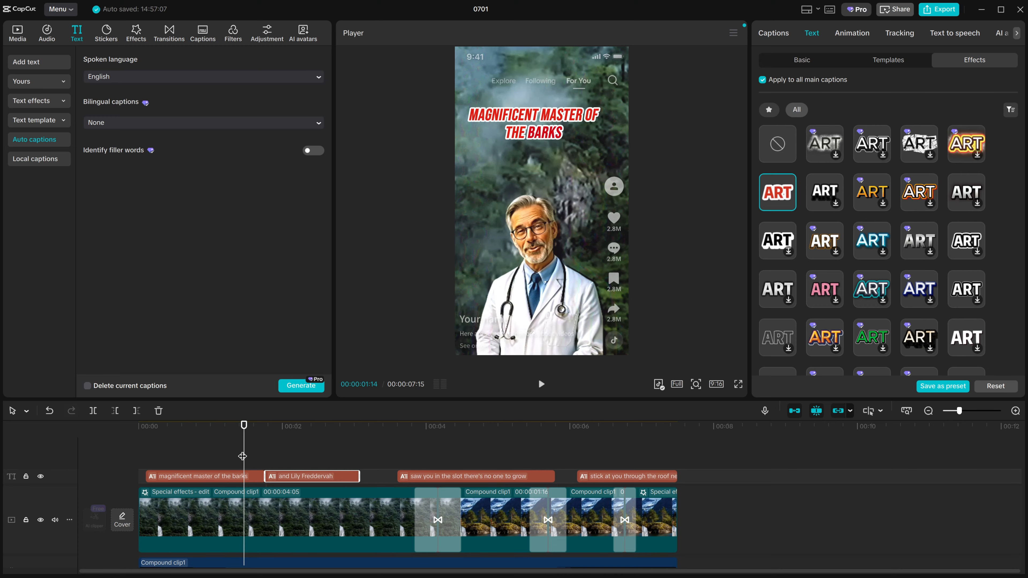
drag(242, 457, 588, 470)
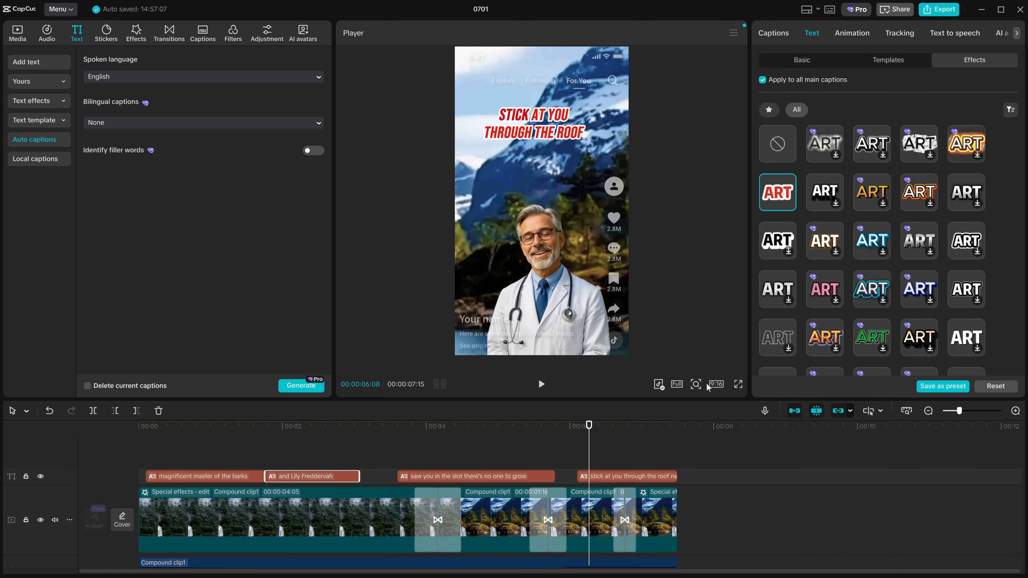
click(790, 148)
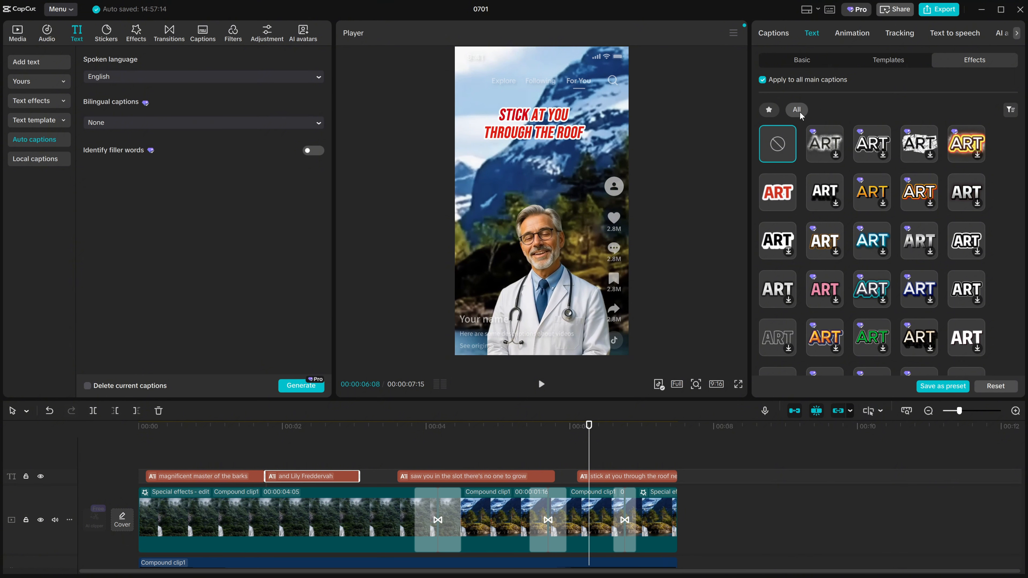
Try the one-word white text template with a thick black outline on all captions, and scrub through the video to check it
click(885, 65)
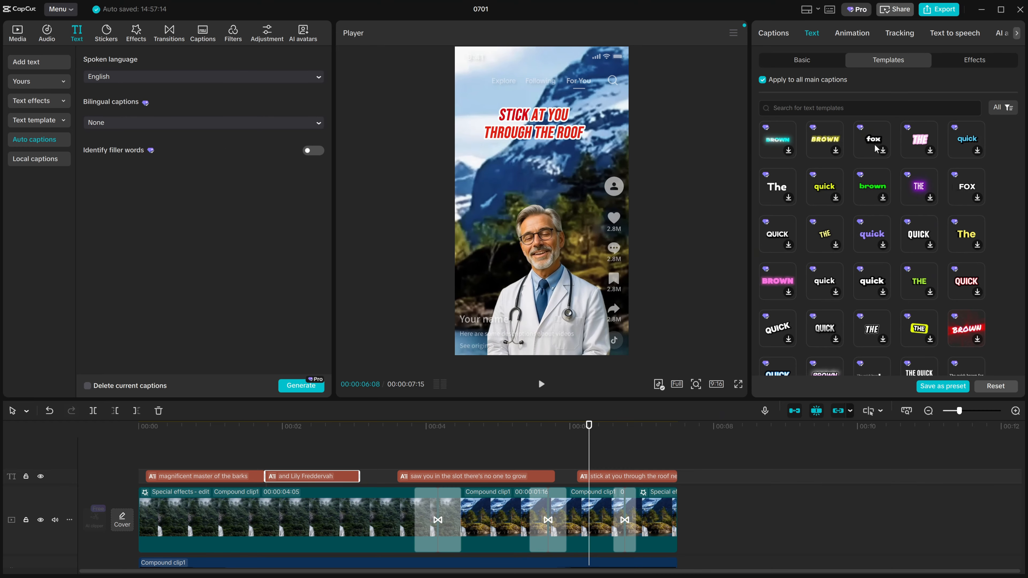
click(877, 151)
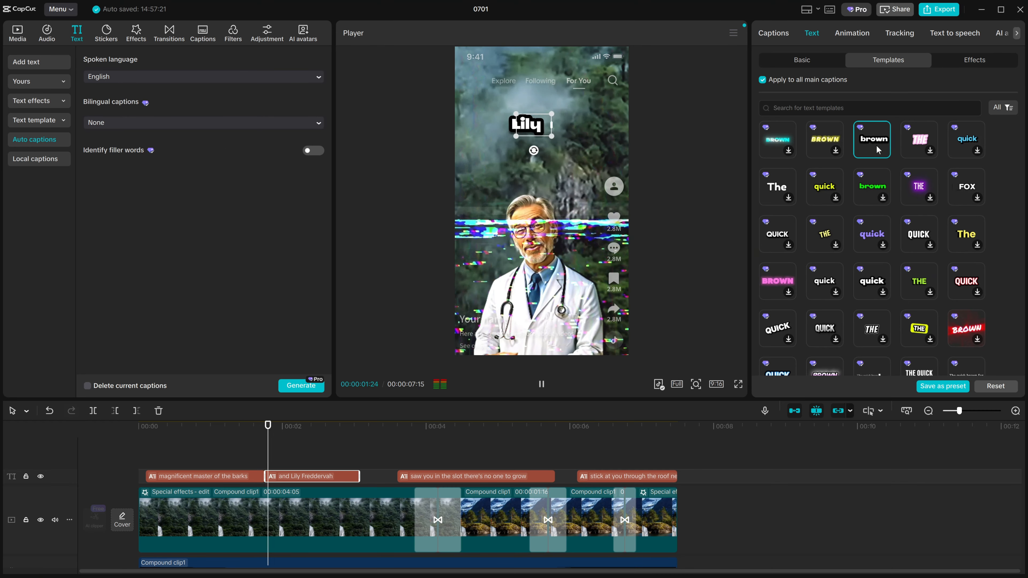
click(587, 215)
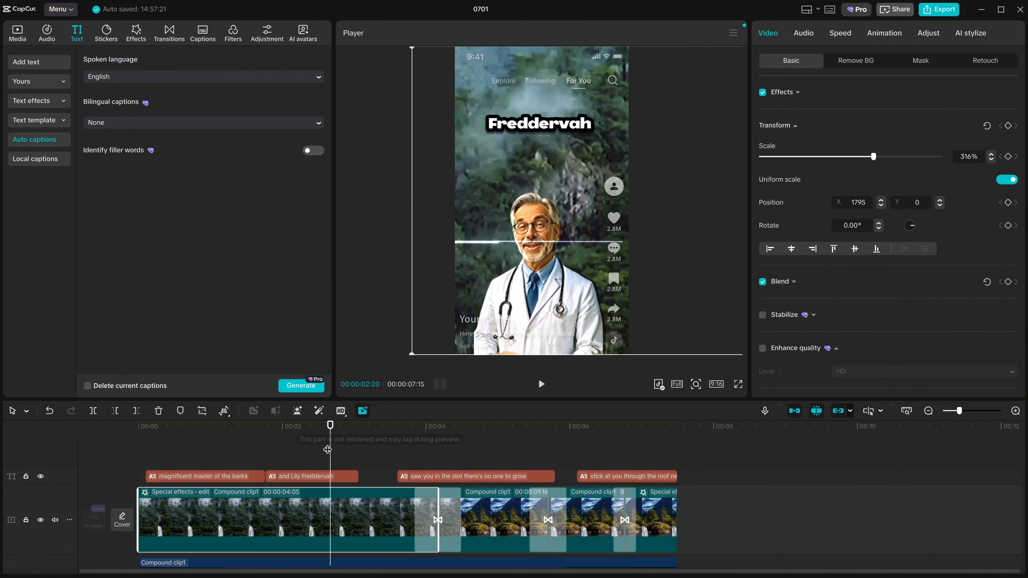
drag(329, 446, 498, 454)
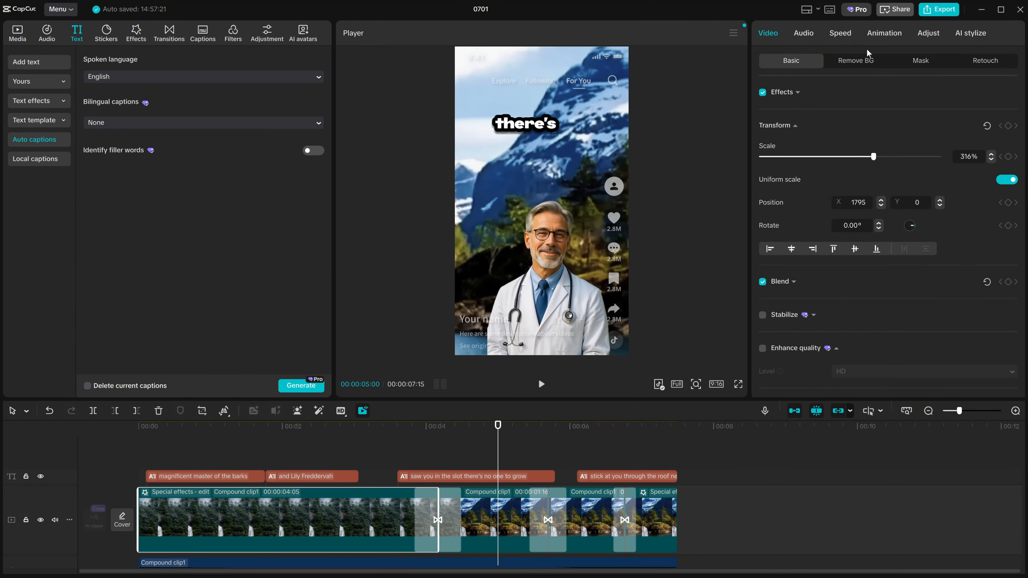
drag(493, 458, 325, 458)
Reapply the white and yellow THE QUICK BROWN FOX template to all captions, and return the playhead to 00:00:00:00
click(316, 479)
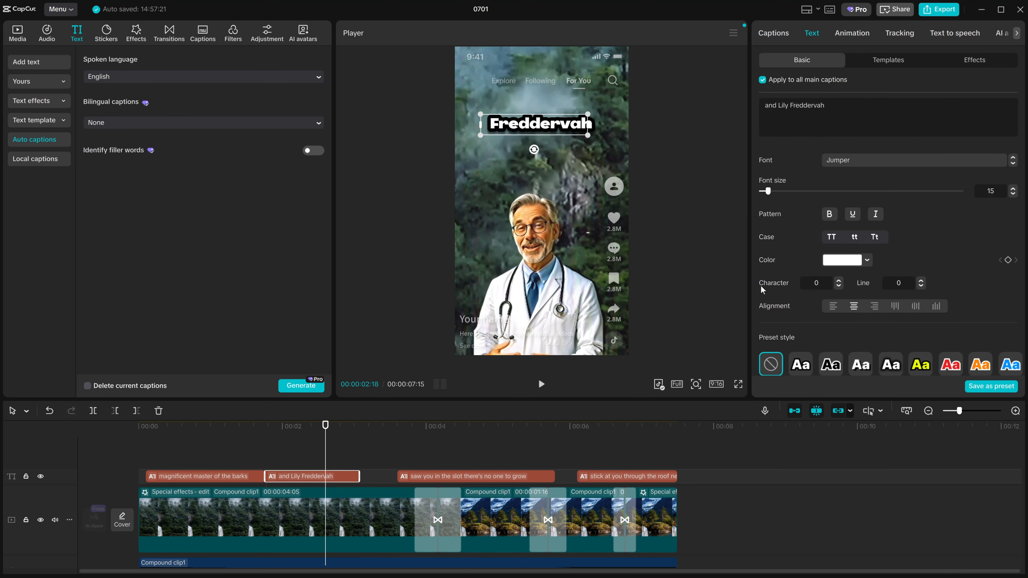
click(892, 64)
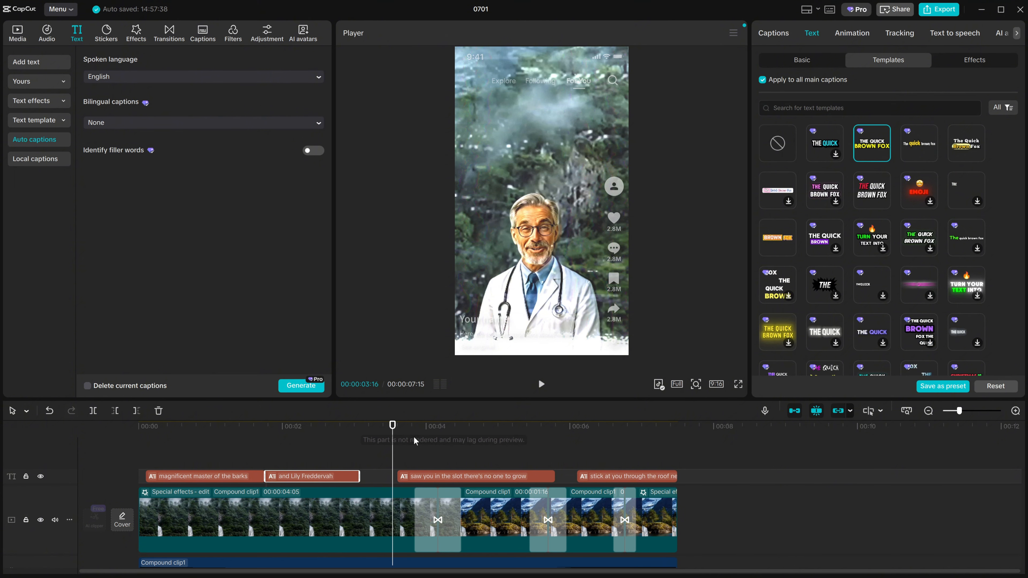
drag(395, 442, 100, 469)
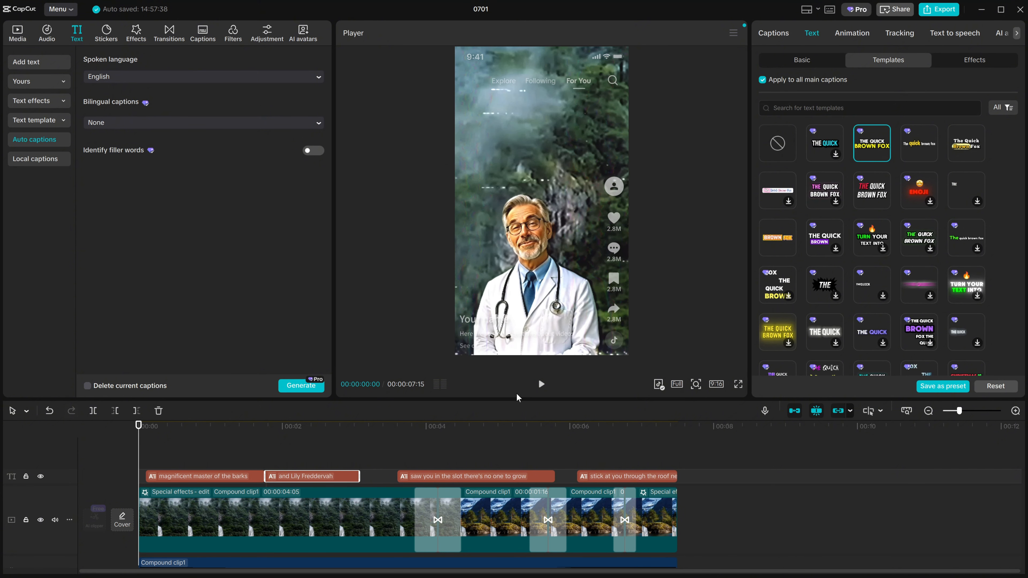
Turn off the TikTok social media preview overlay by setting it to None
click(660, 385)
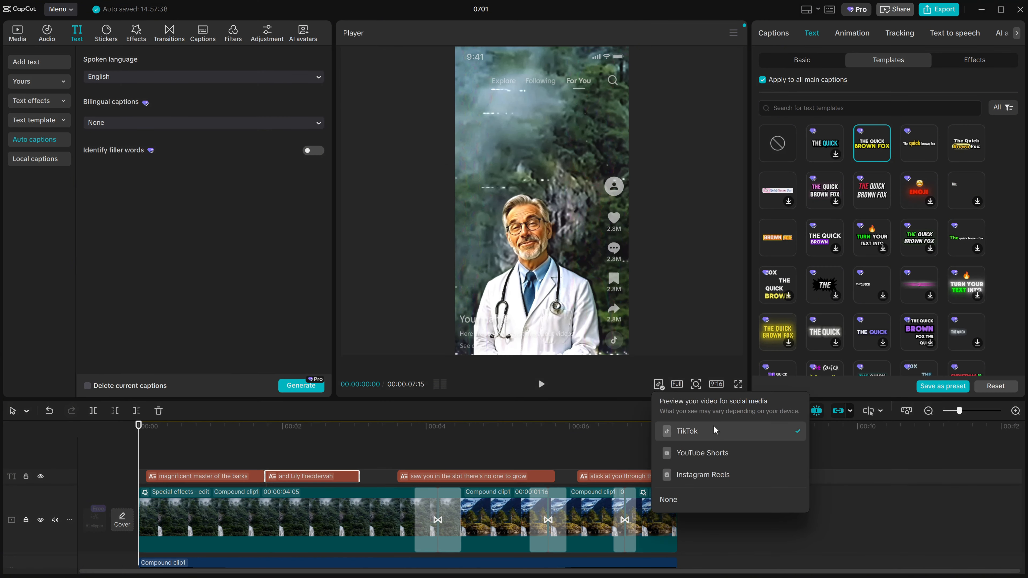
click(702, 500)
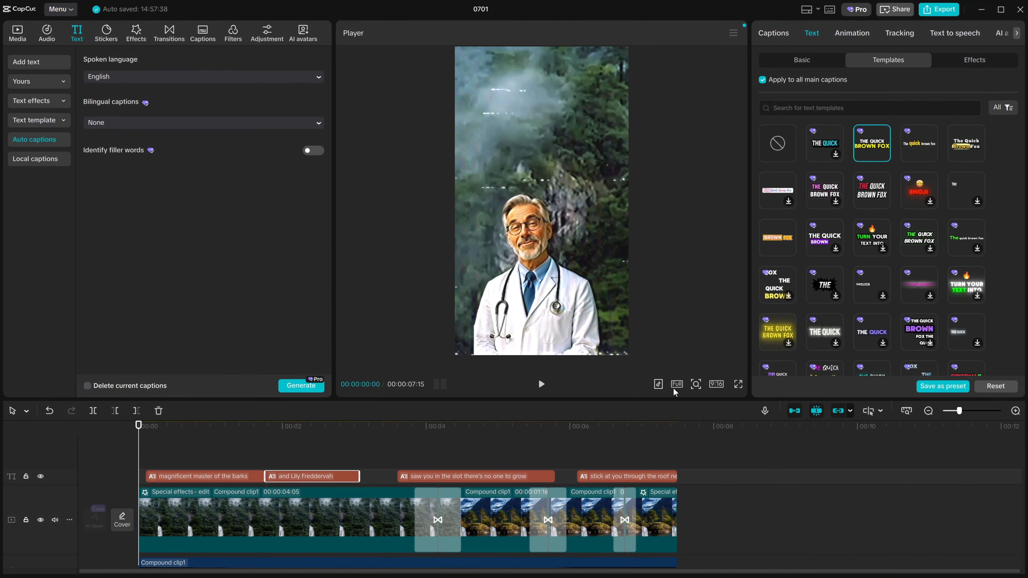
click(658, 388)
Add a default text clip at the start of the timeline and change its wording to "ABC Chanel"
click(42, 62)
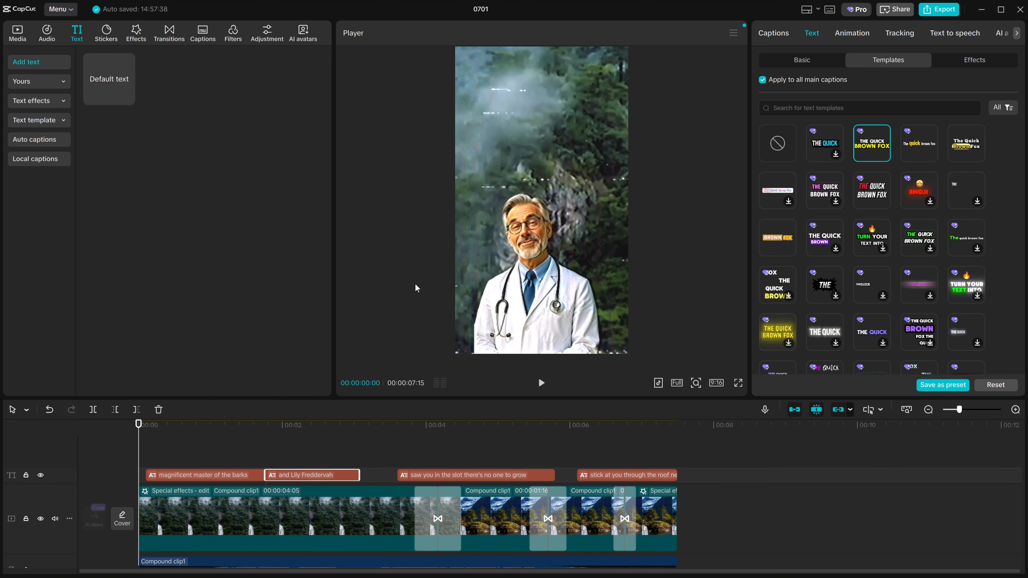
drag(418, 398, 411, 261)
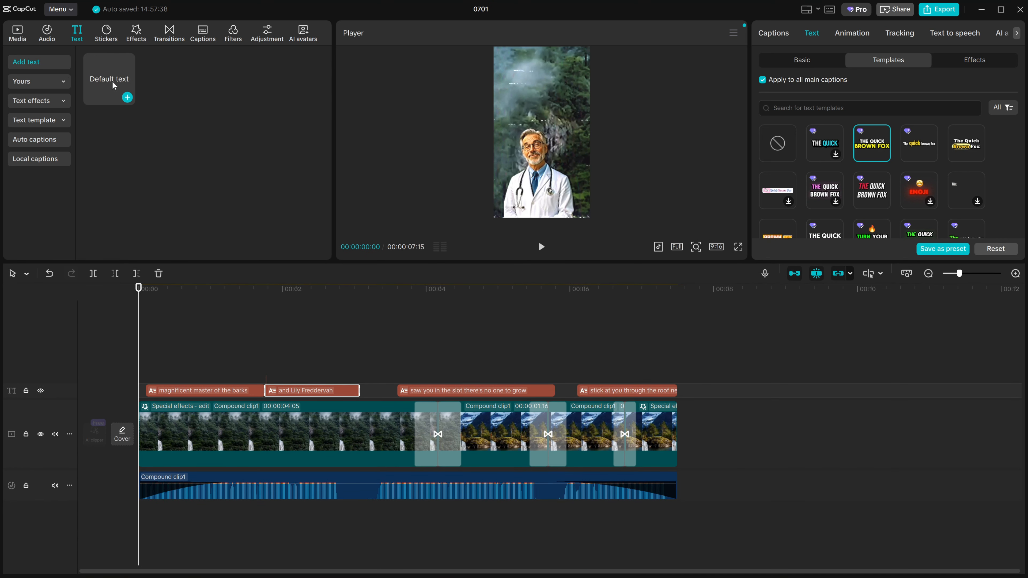
click(127, 98)
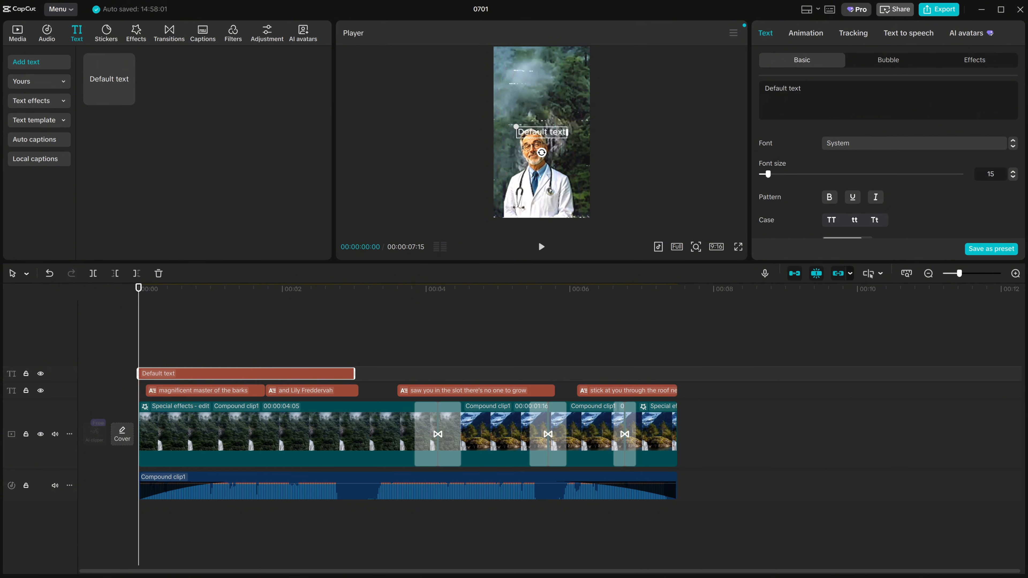
drag(811, 89, 722, 84)
text(ABC Chanel)
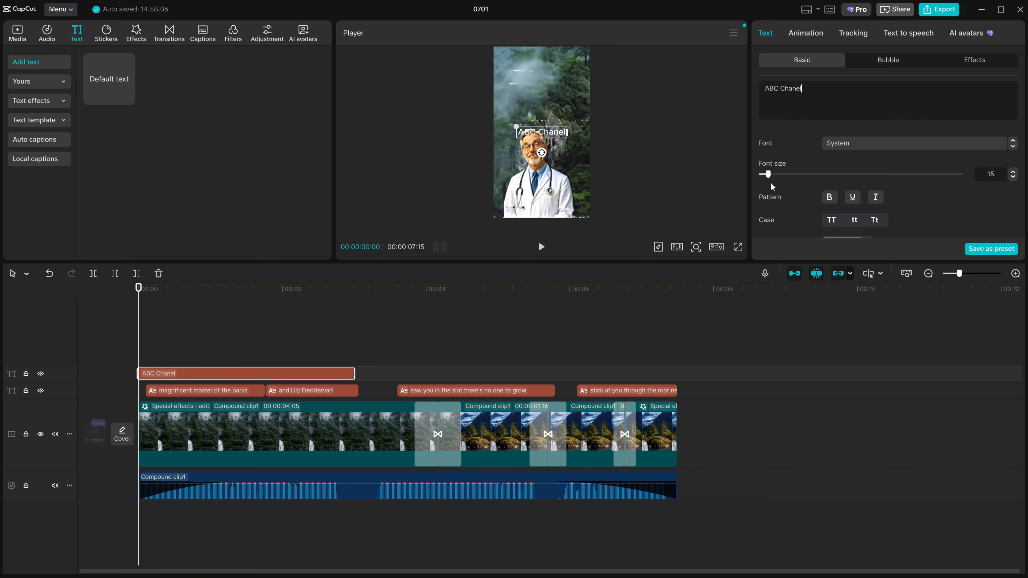
Move the ABC Chanel text up in the video frame so that it sits above the doctor's head
click(553, 148)
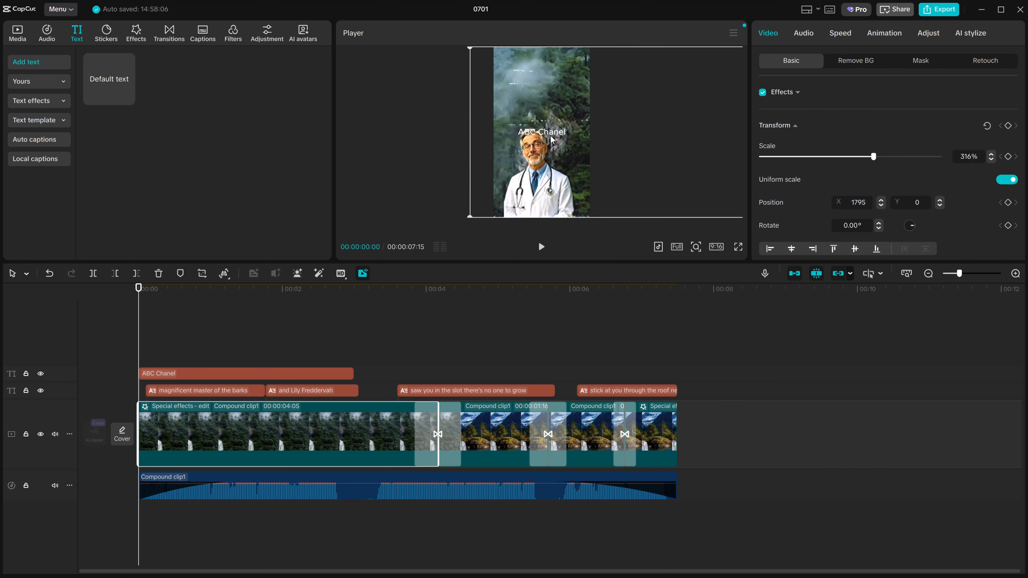
click(231, 373)
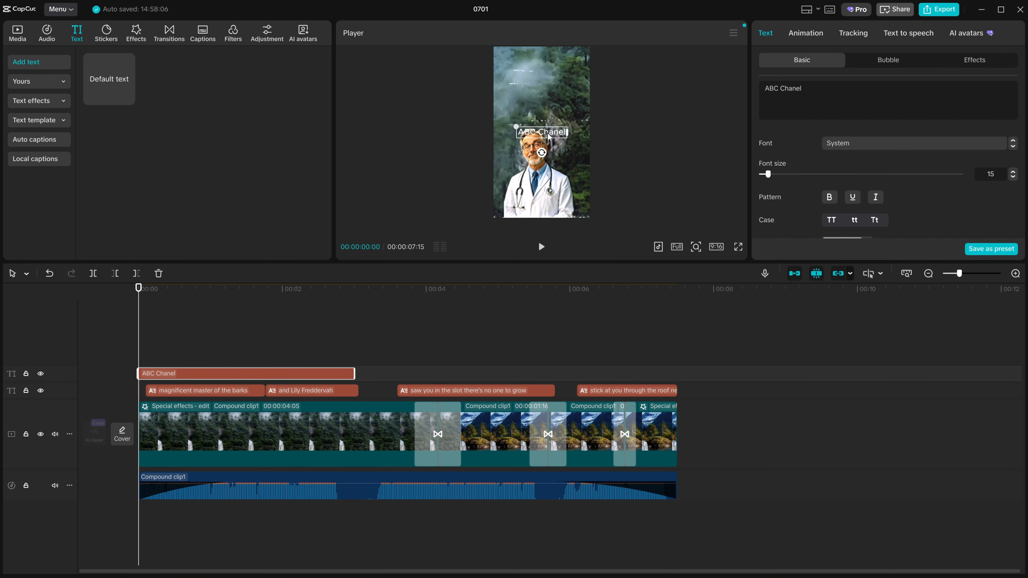
drag(549, 136, 549, 105)
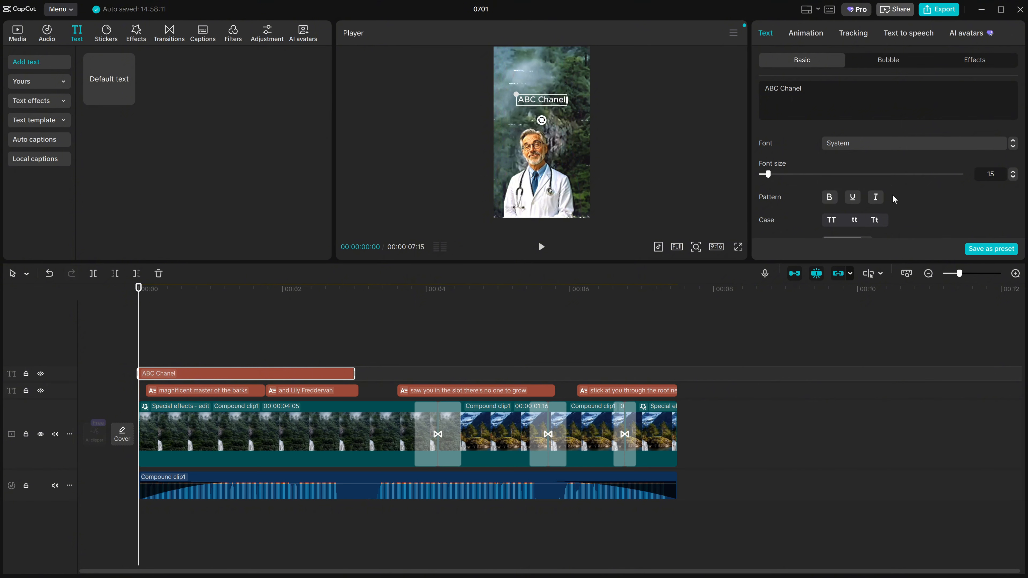
Make the ABC Chanel text bold and convert it to all uppercase
scroll(894, 199, down, 3)
scroll(894, 199, up, 3)
click(829, 196)
drag(841, 262, 825, 359)
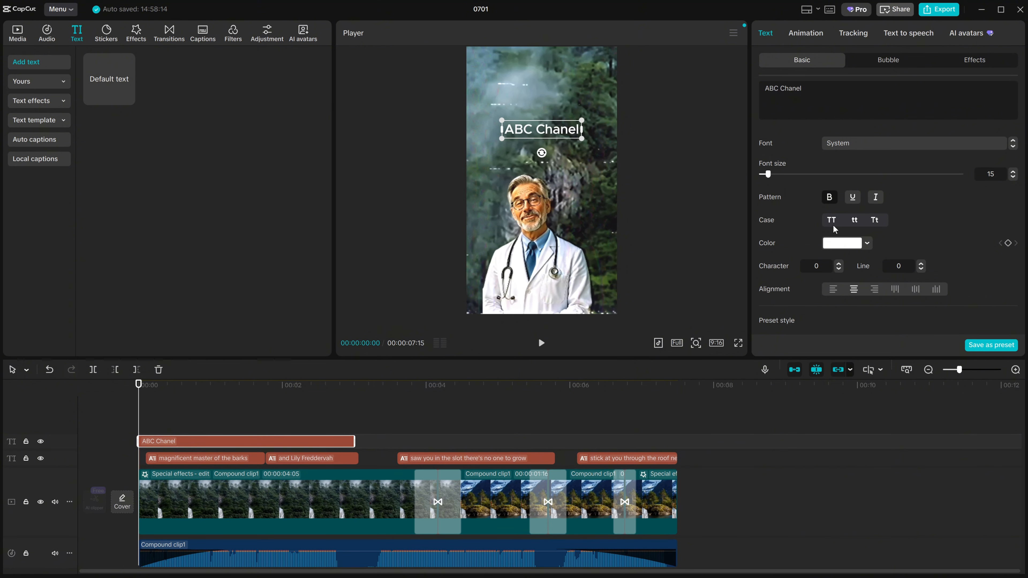
click(832, 222)
Apply the preset style with black lettering on a white background to the ABC CHANEL text, and scale it to 106%
scroll(830, 230, down, 3)
click(830, 231)
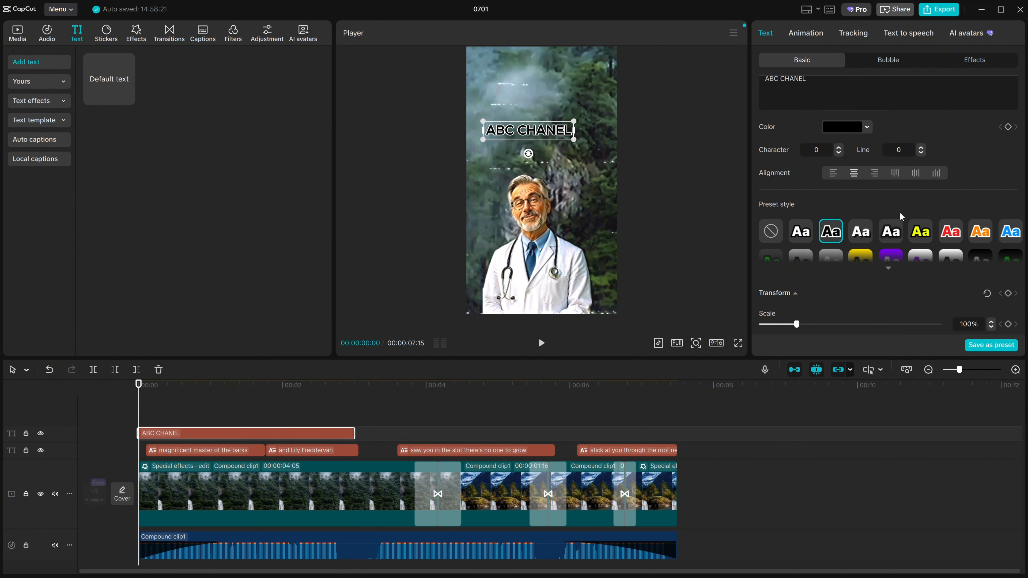
scroll(929, 224, down, 3)
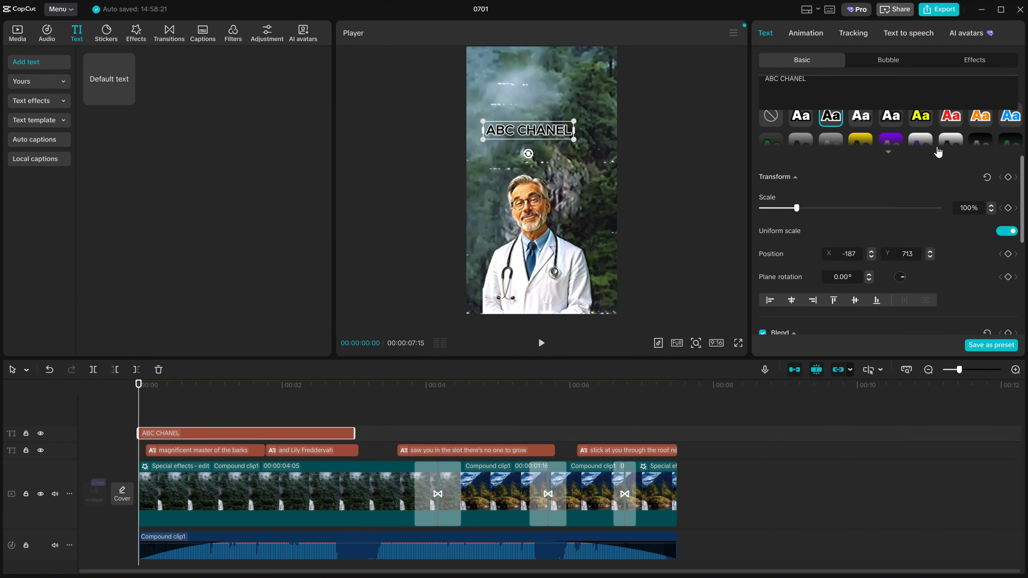
click(890, 150)
click(942, 147)
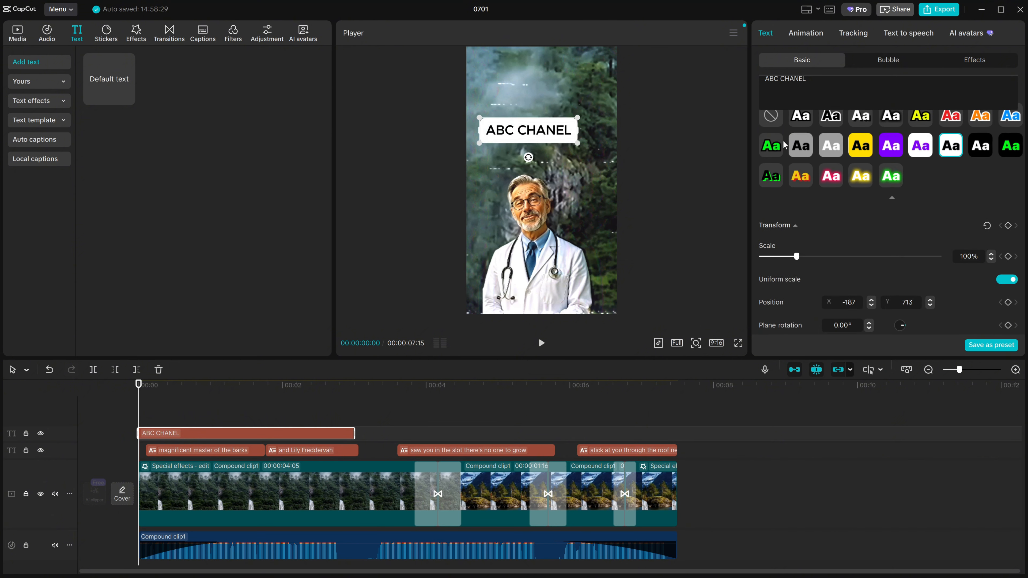
mouse_move(585, 147)
mouse_down()
mouse_move(560, 143)
mouse_move(581, 144)
mouse_up()
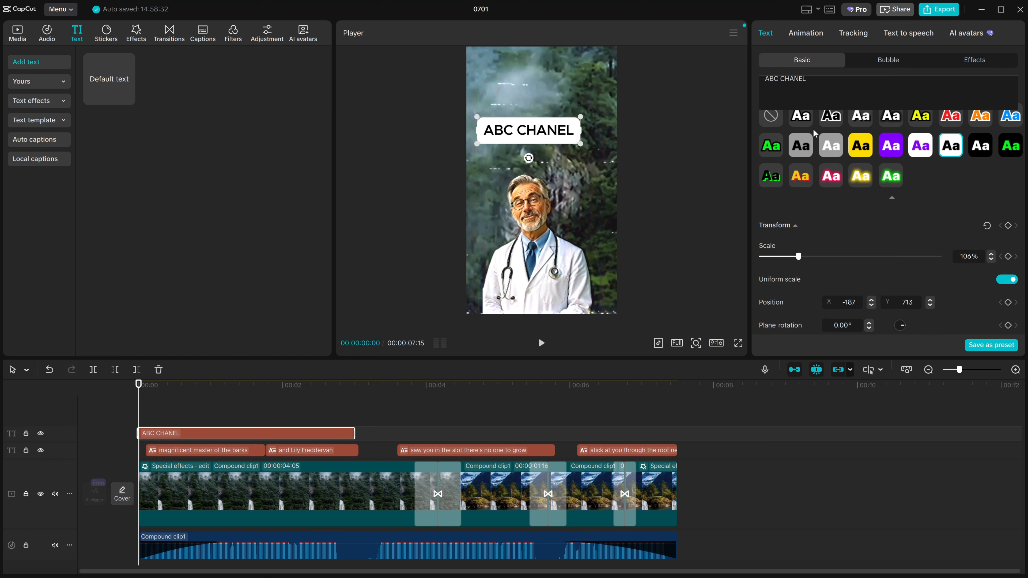
Set the ABC CHANEL text's font to RobotoBlkCn, and place it slightly smaller at the upper edge of the video frame
scroll(814, 133, up, 5)
click(870, 144)
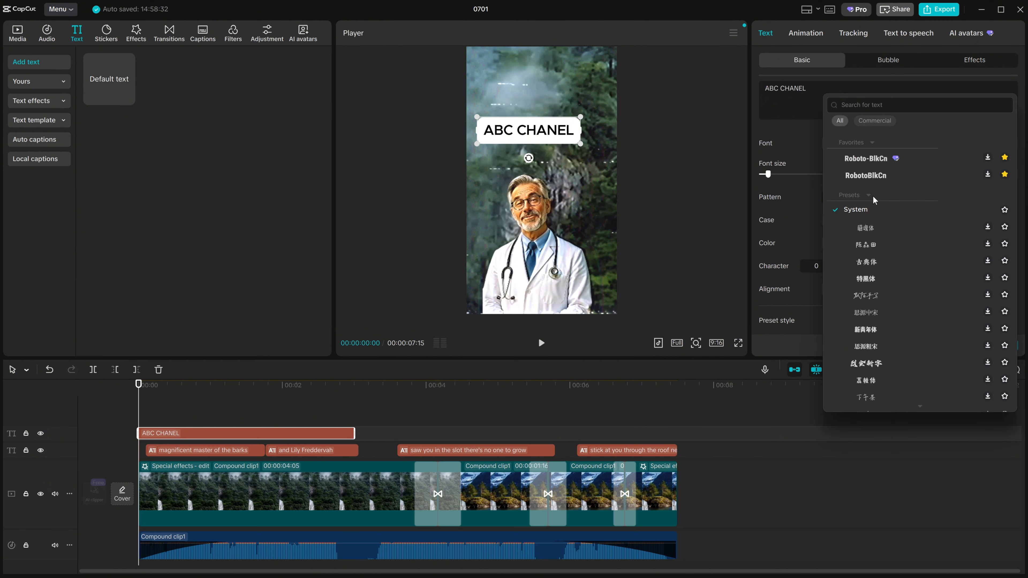
click(866, 175)
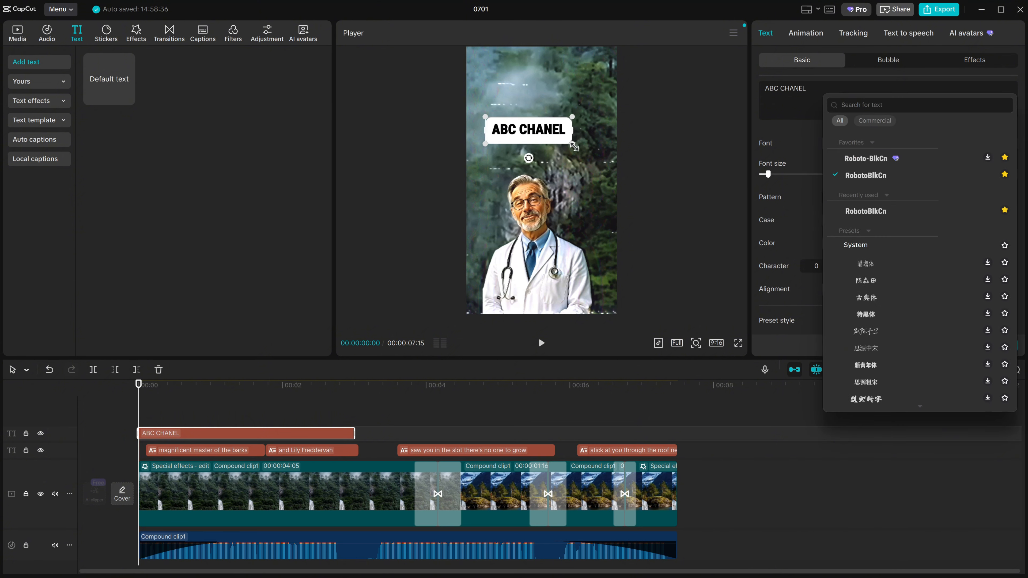
click(551, 135)
drag(550, 135, 558, 69)
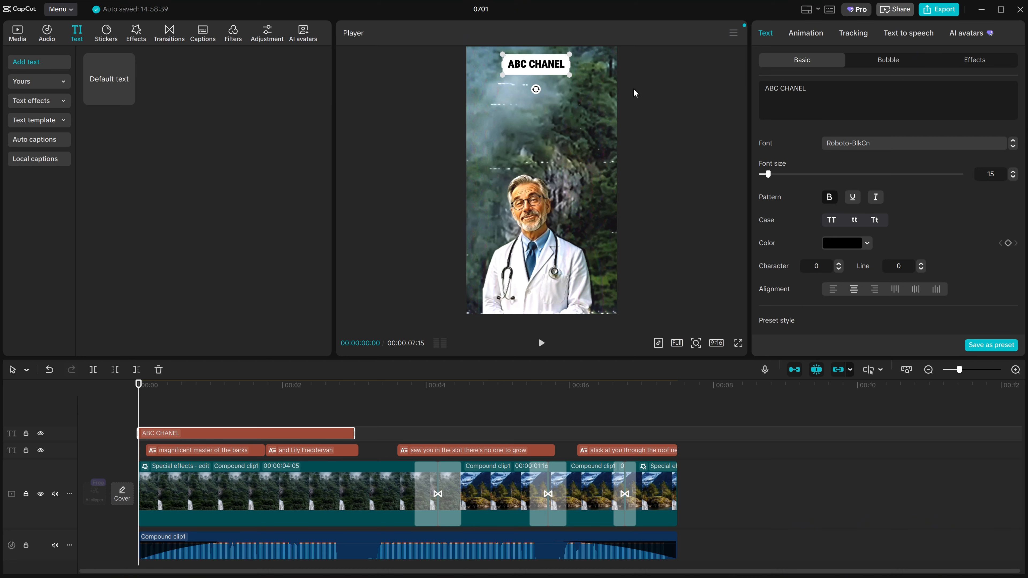
Add the curved red arrow from the Emphasis stickers at the start of the timeline, on a track above the ABC CHANEL text
drag(276, 356, 304, 313)
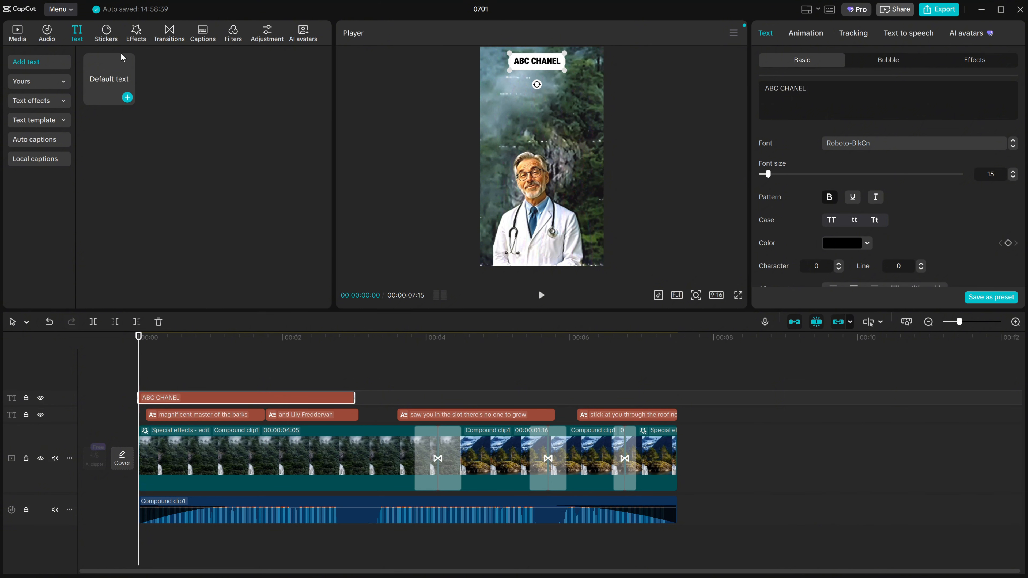
click(113, 36)
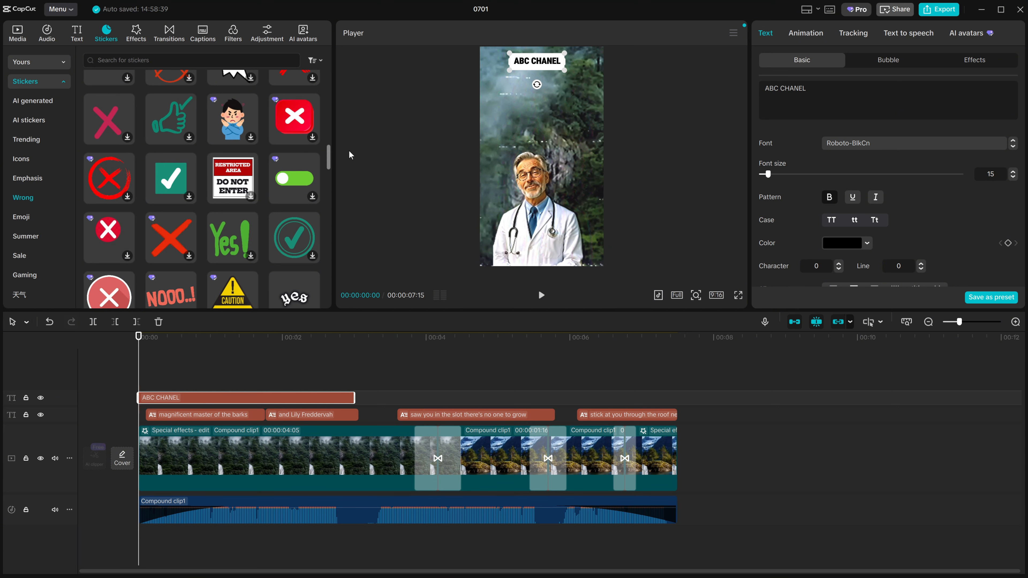
drag(329, 151, 323, 59)
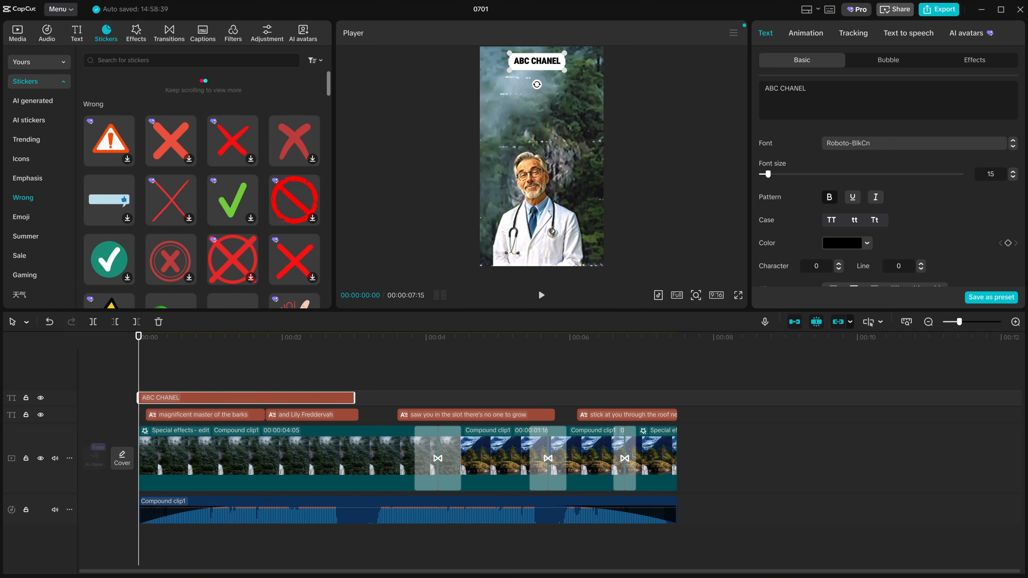
click(190, 60)
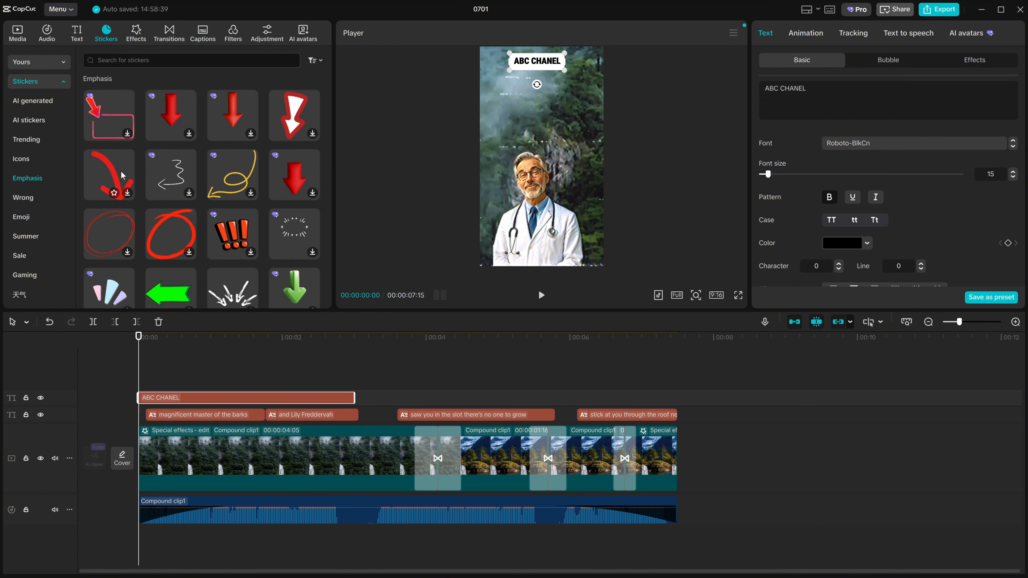
drag(123, 175, 145, 378)
Shorten the arrow sticker to about 1.3 seconds, and fit it at 82% scale between the ABC CHANEL text and the doctor's head
drag(350, 387, 231, 385)
drag(554, 169, 534, 131)
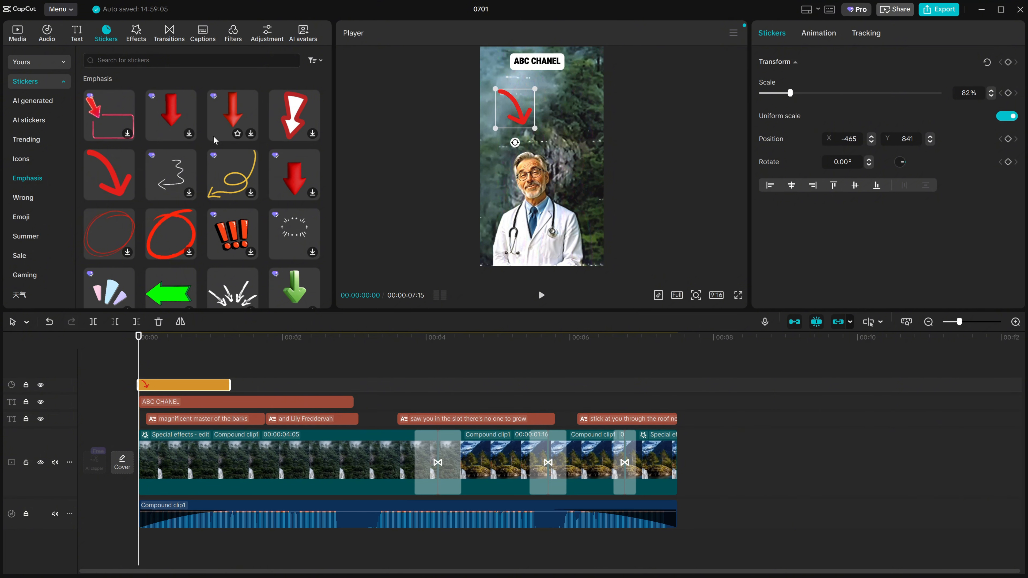
Search the stickers for "subscribe", and add the red Subscribe button with bell and hand pointer after the arrow at about 00:00:03:25
scroll(34, 202, down, 2)
click(35, 215)
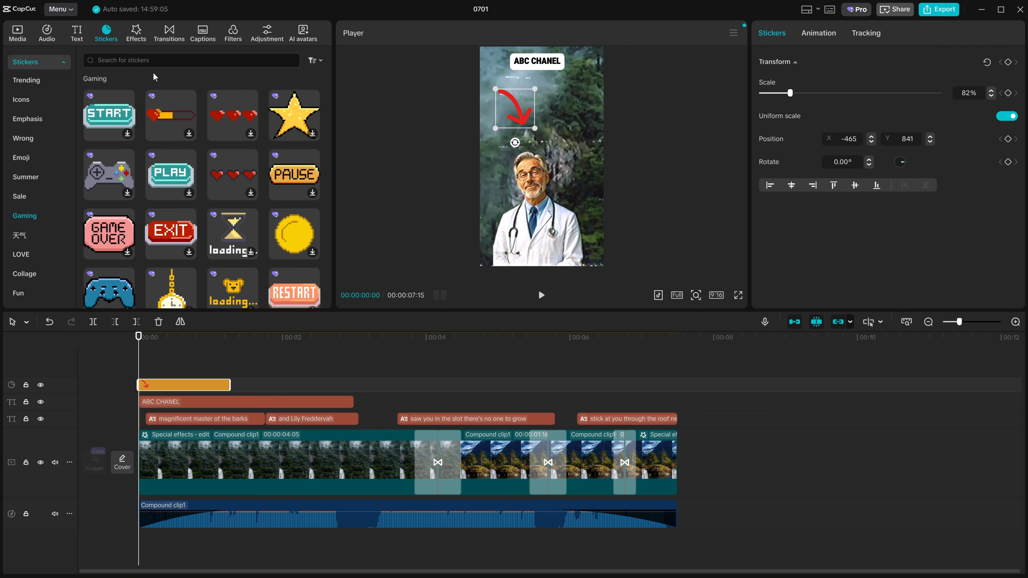
text(sub)
key(Return)
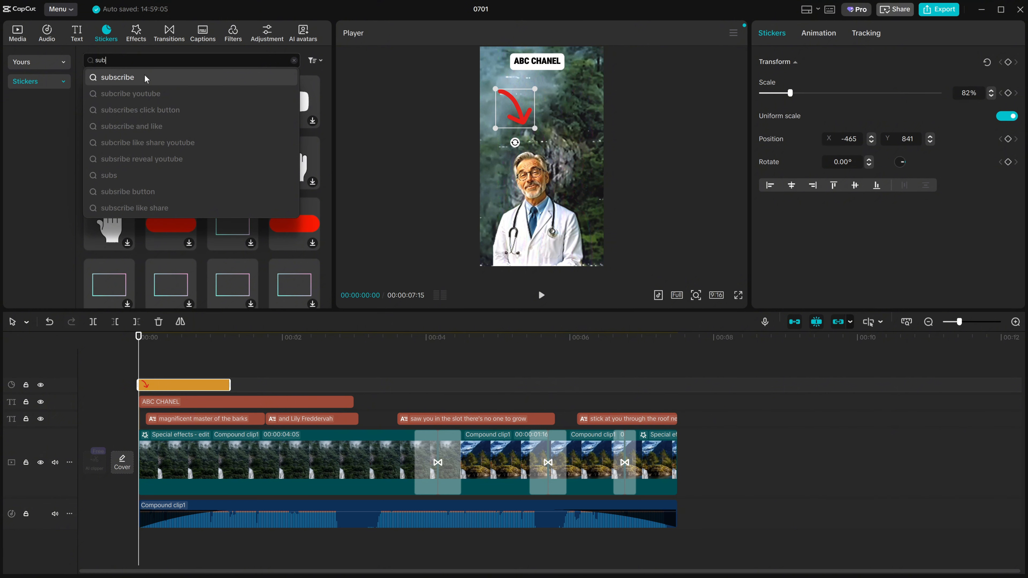
click(146, 79)
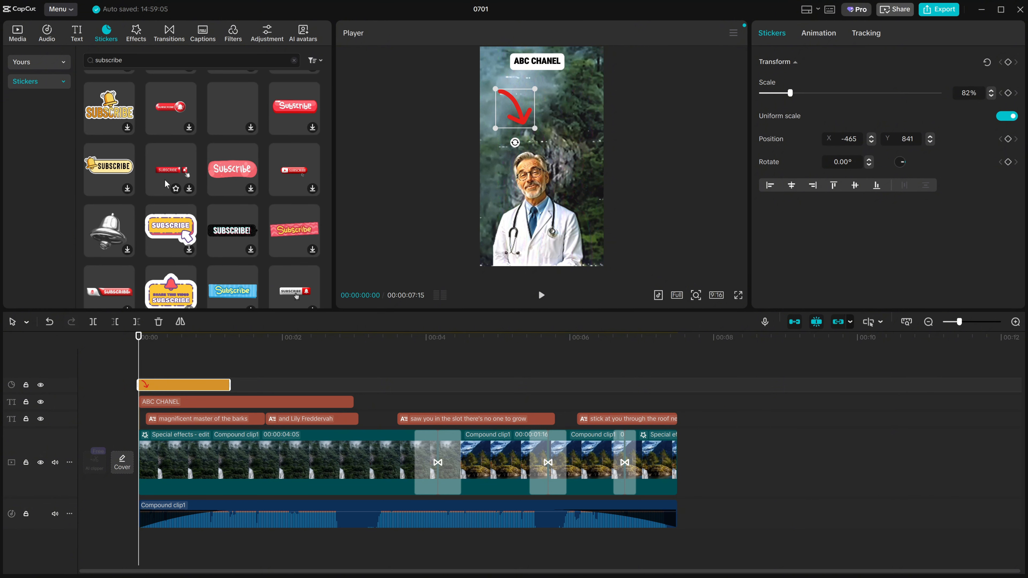
drag(185, 192, 421, 384)
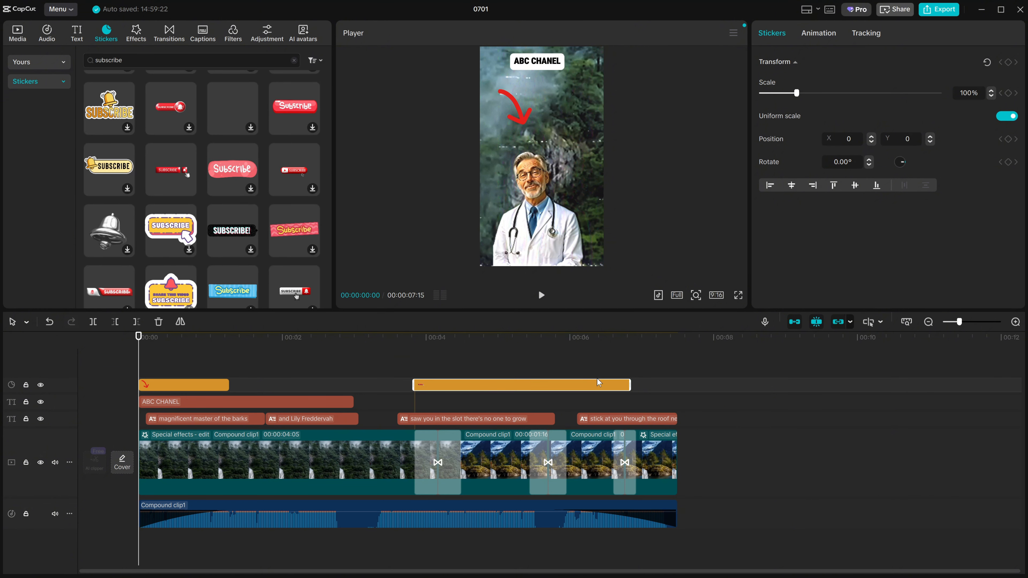
Scale the Subscribe sticker to 154% and place it over the doctor's lower chest at X -74, Y -1317
click(414, 337)
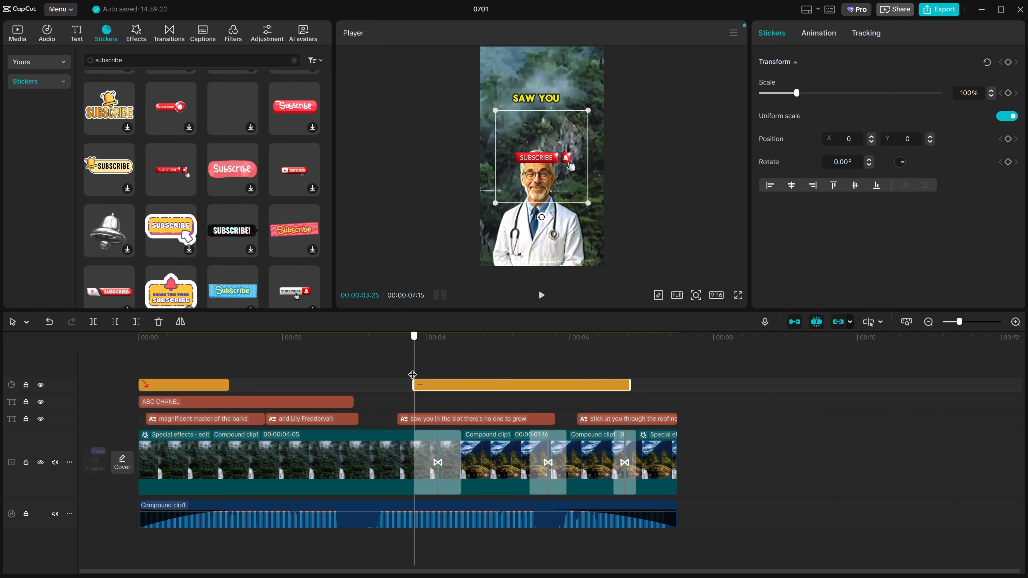
drag(549, 172, 543, 141)
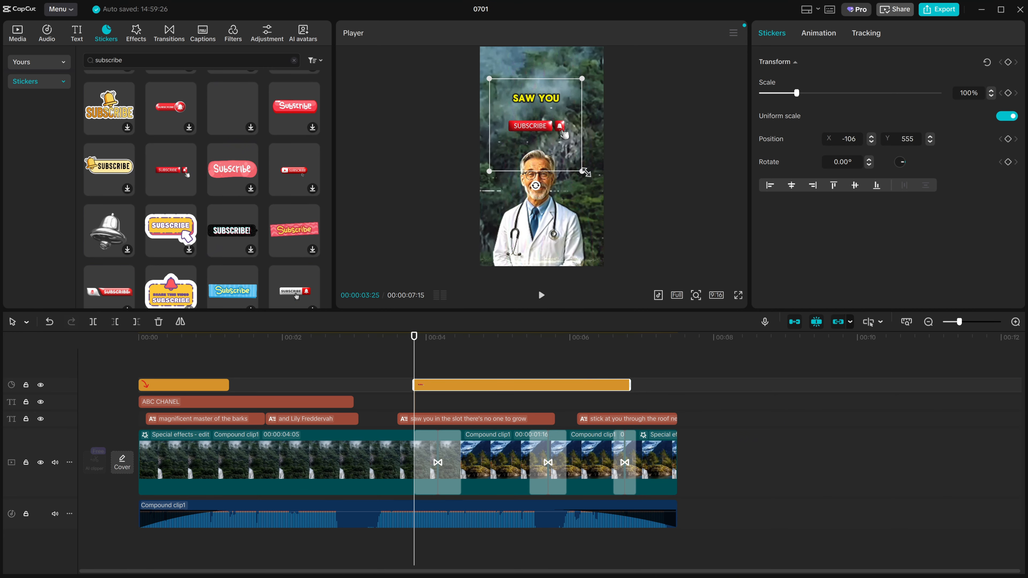
drag(584, 173, 630, 219)
drag(555, 129, 555, 244)
drag(628, 149, 614, 179)
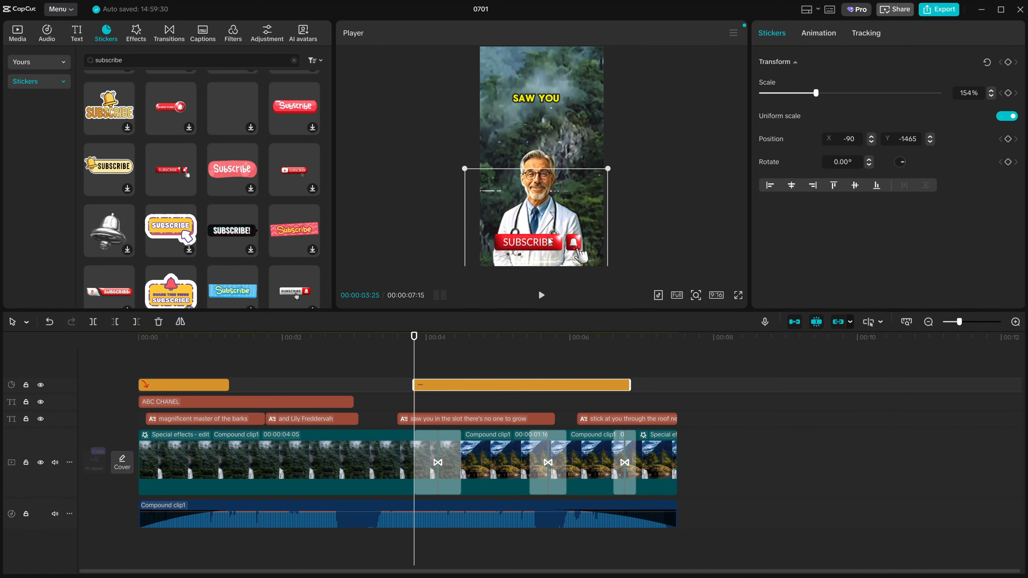
drag(549, 237, 550, 228)
drag(414, 362, 503, 364)
Add keyframes for the Subscribe sticker's scale, position and rotation at 00:00:03:29
drag(641, 351, 430, 386)
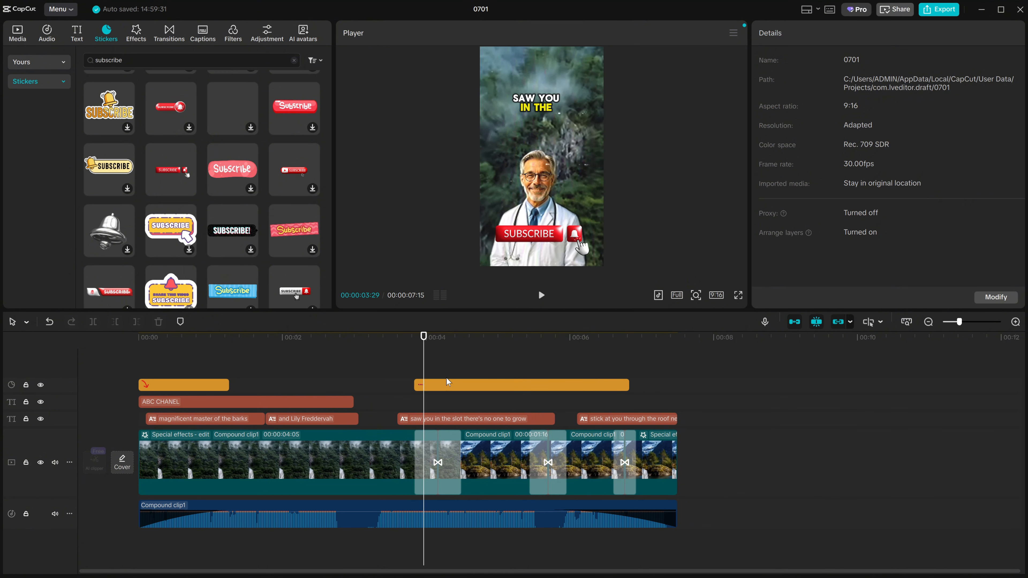
click(454, 385)
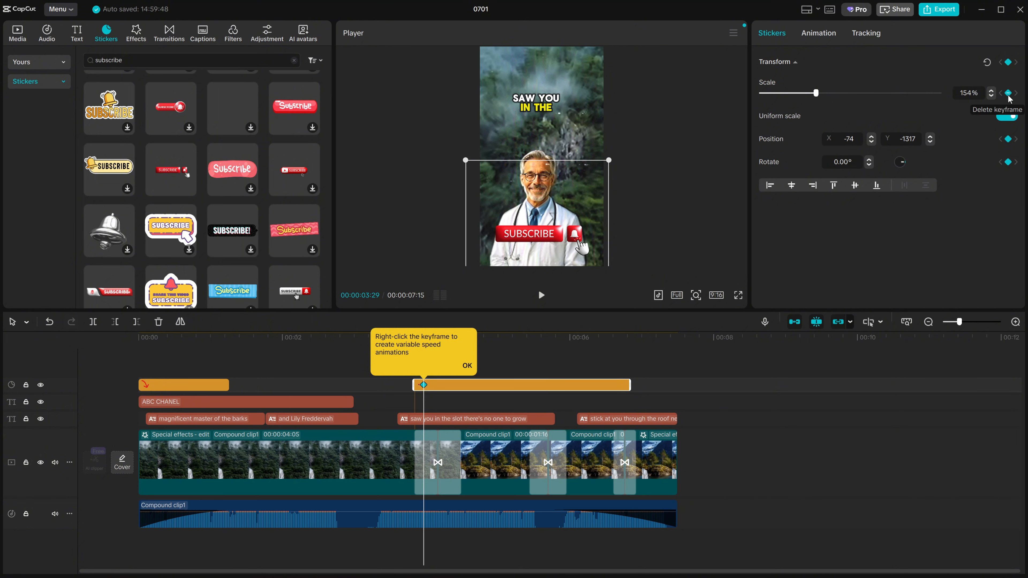
click(1008, 94)
click(1008, 95)
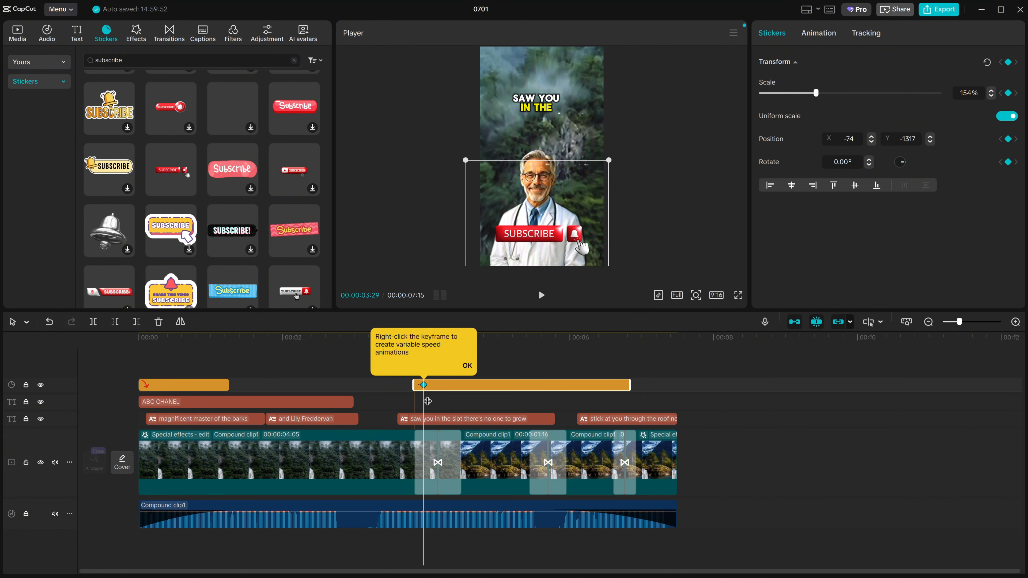
Add a scale keyframe of 197% to the Subscribe sticker at 00:00:06:23
drag(427, 400, 623, 389)
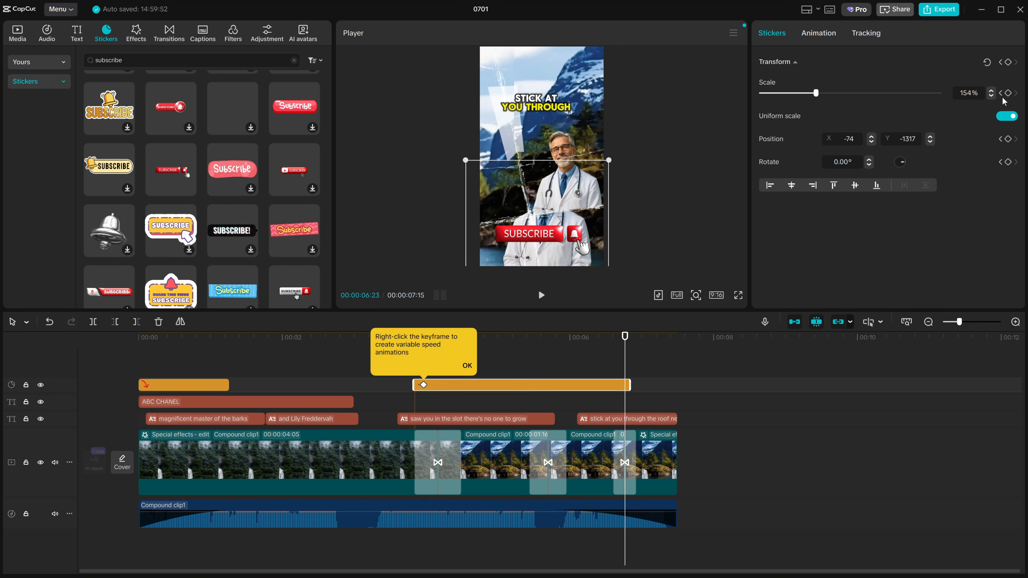
click(1008, 93)
drag(816, 94, 831, 94)
click(667, 365)
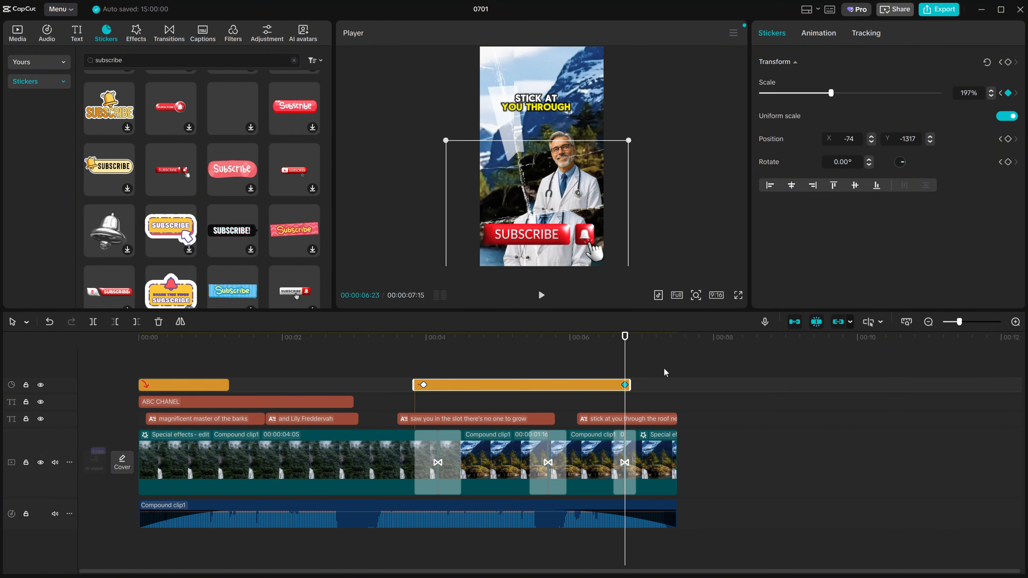
Enlarge the timeline area, review the Subscribe sticker's growing animation, and return the playhead to its first keyframe at 00:00:03:29
drag(622, 360, 628, 404)
drag(526, 311, 525, 278)
key(Left)
key(Left)
key(Left)
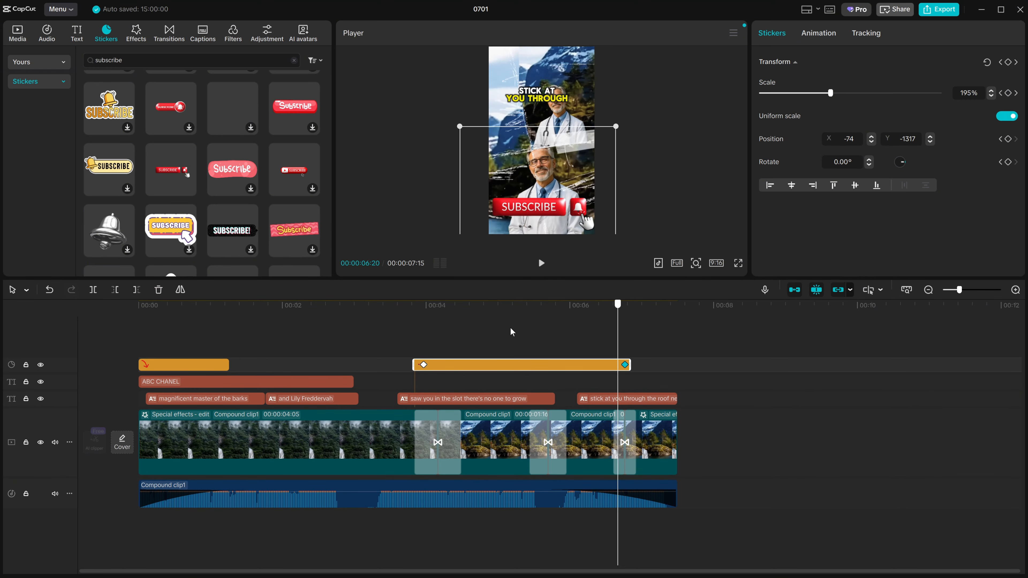
drag(511, 329, 423, 351)
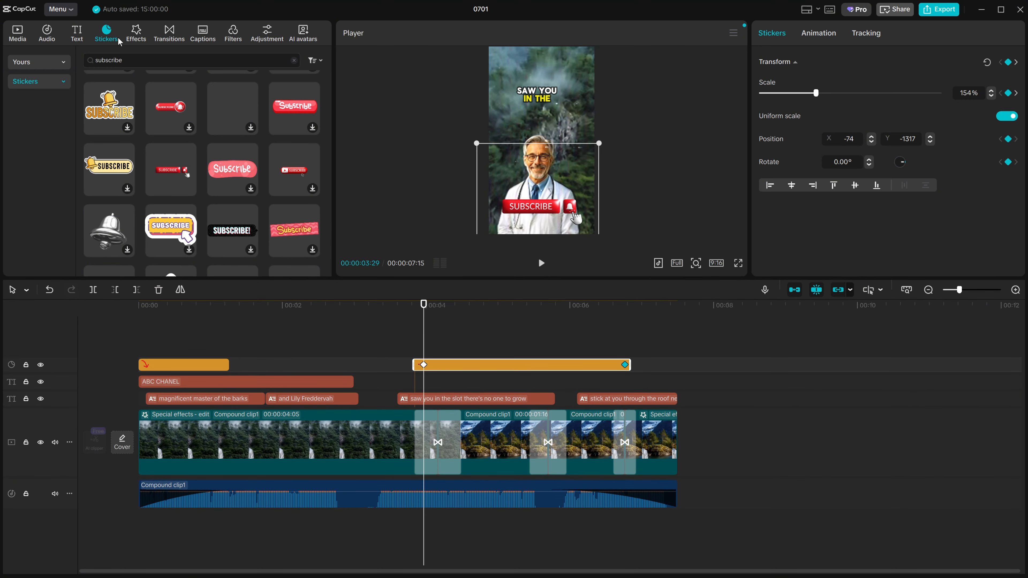
Open the trending sound effects in the audio library, and widen its category list
click(45, 35)
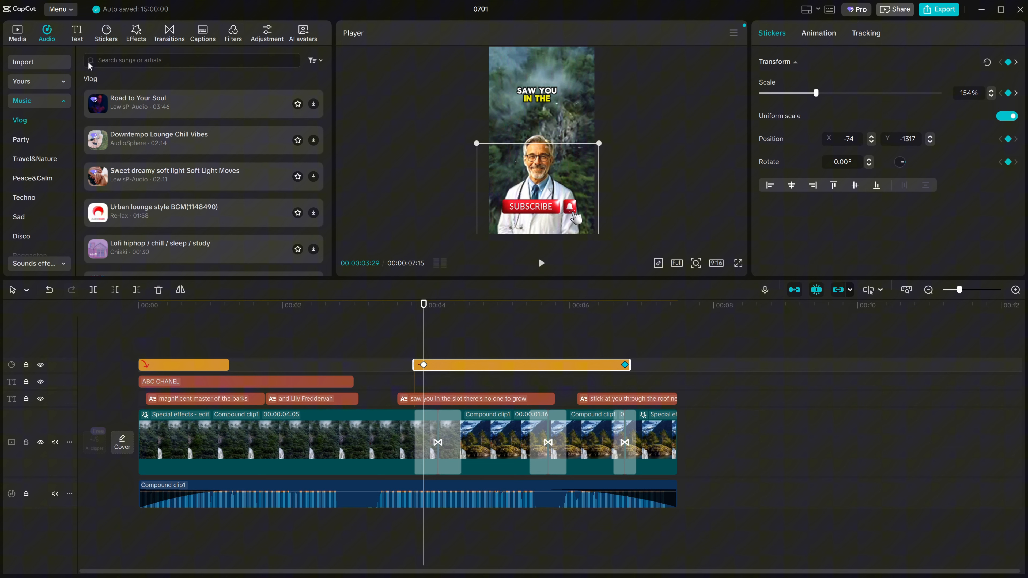
click(62, 103)
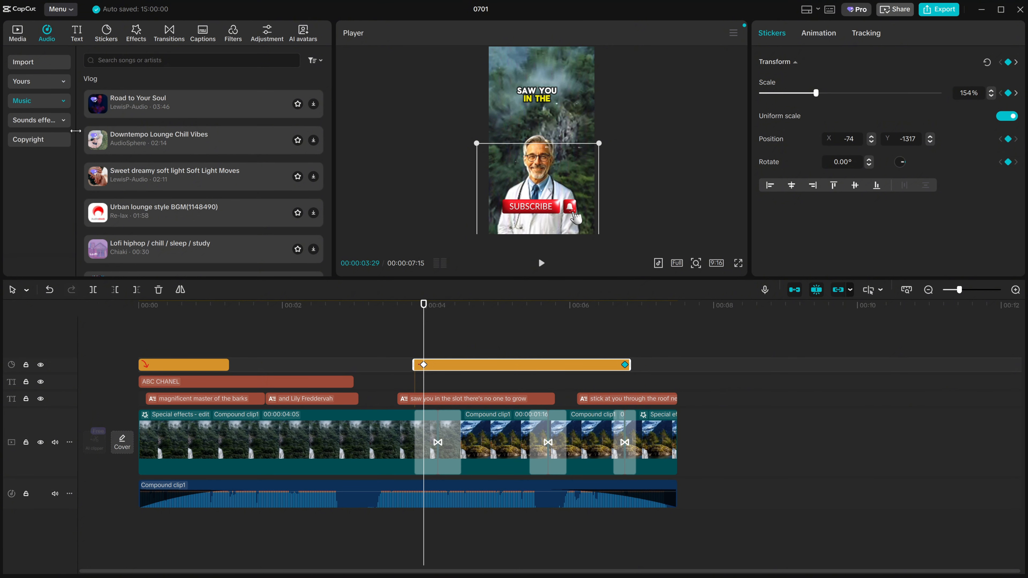
drag(78, 136, 95, 136)
click(82, 104)
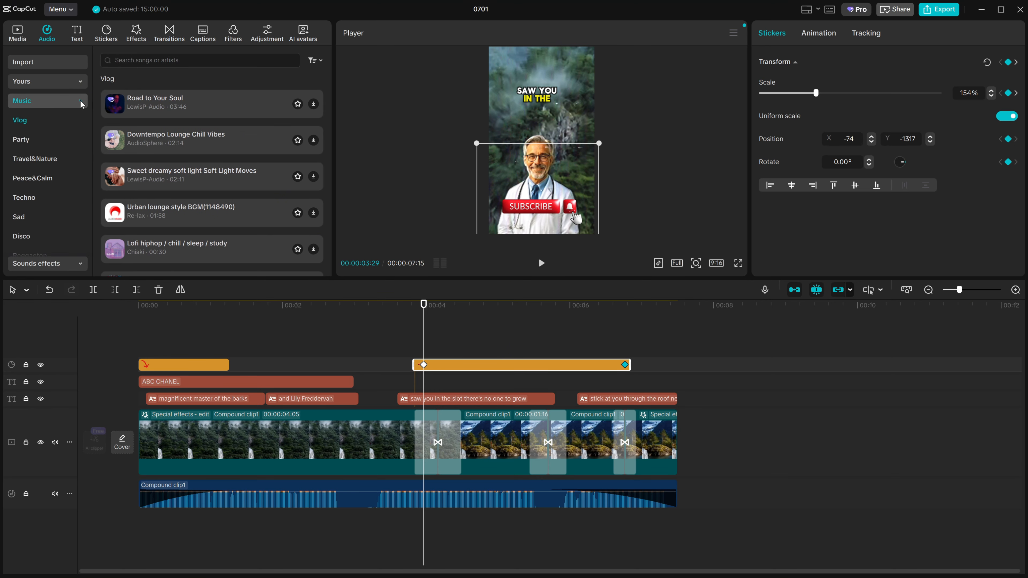
click(81, 104)
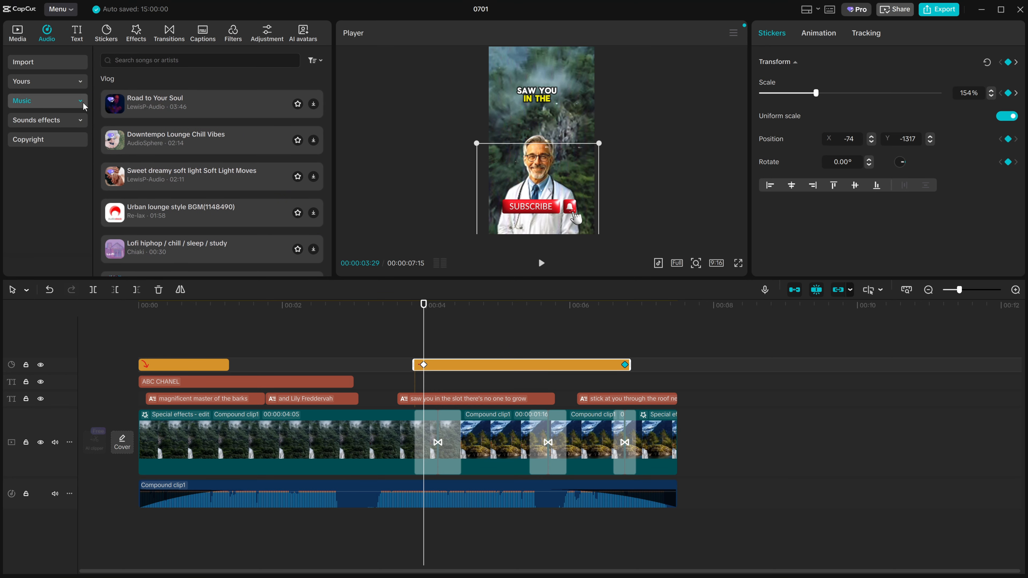
click(80, 120)
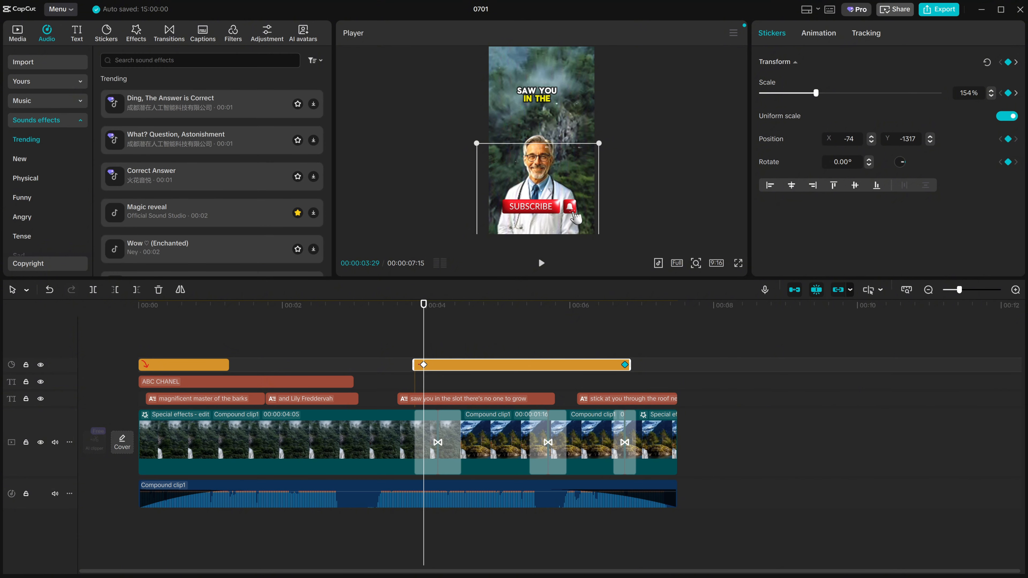
Search the sound effects for "bell", and refine the search to "bell sound"
click(183, 63)
text(bell)
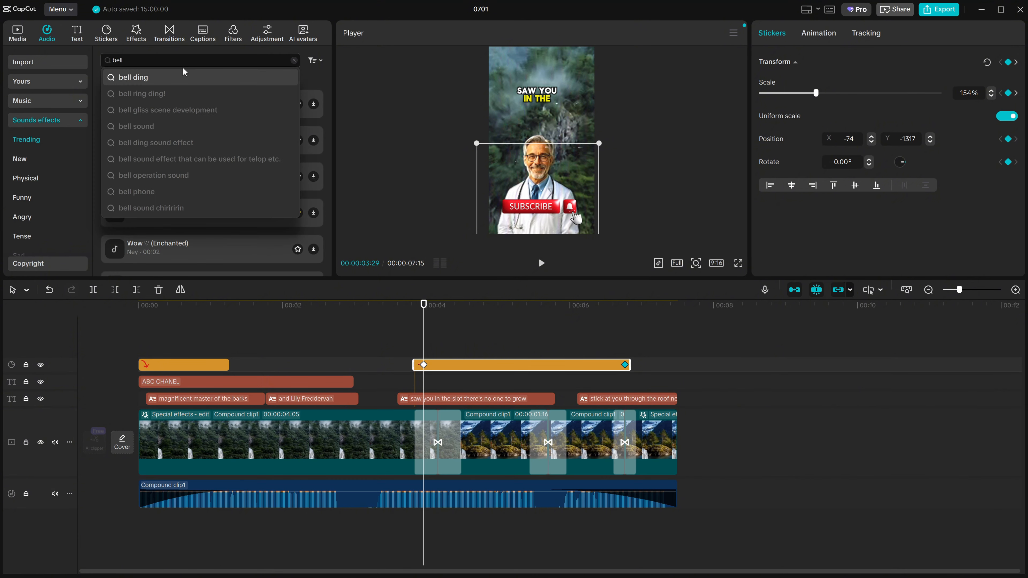
key(Return)
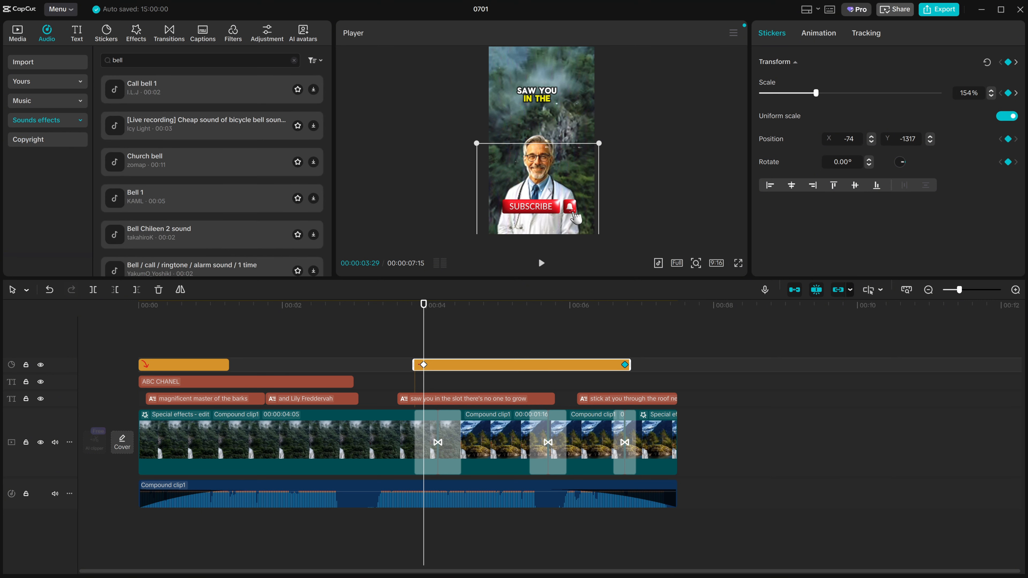
click(110, 61)
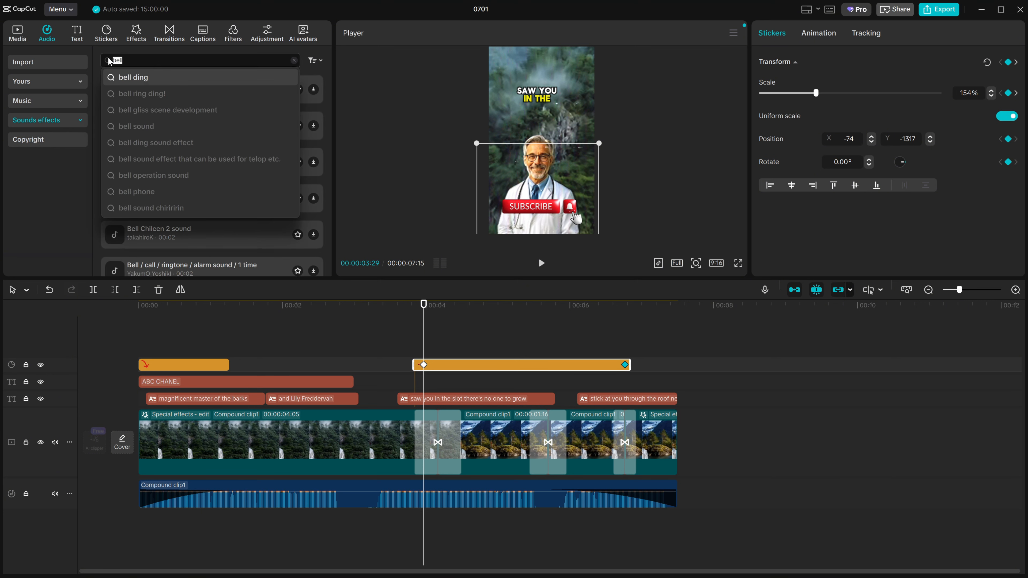
click(154, 127)
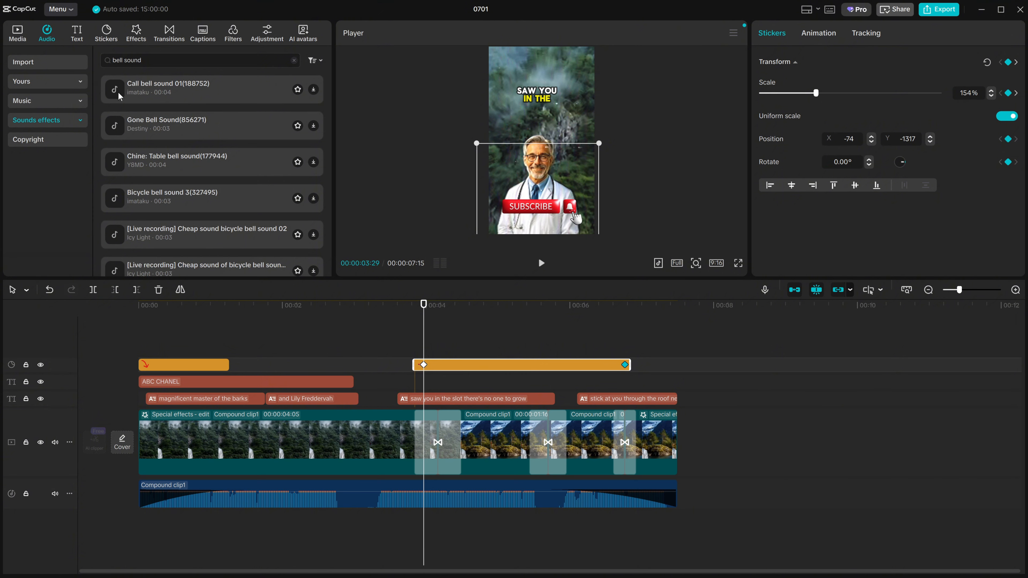
Add Call bell sound 01(188752) at 00:00:03:29 on a new track below the compound clip's audio, and shorten it to about 2 seconds
click(250, 89)
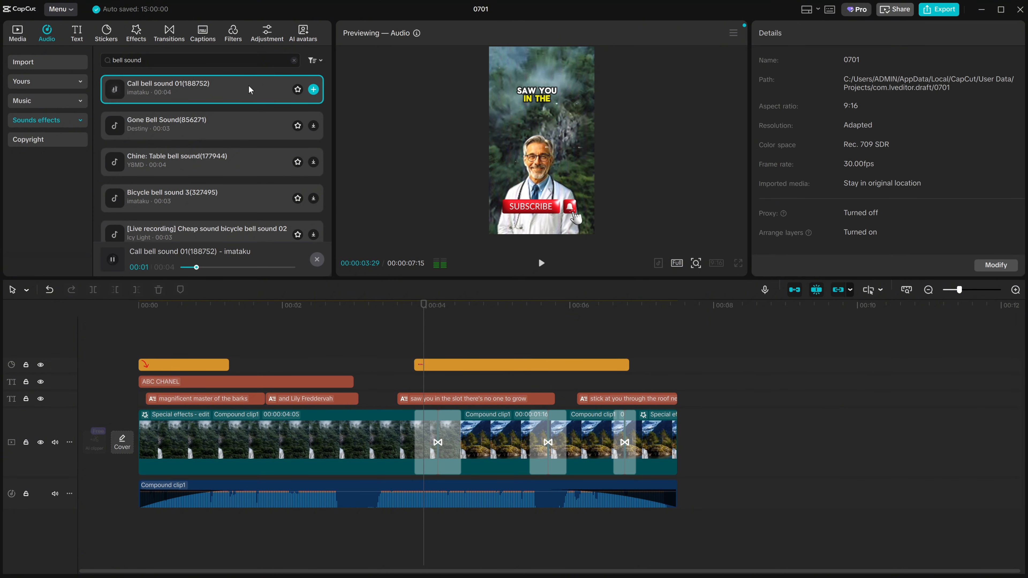
drag(249, 90, 480, 527)
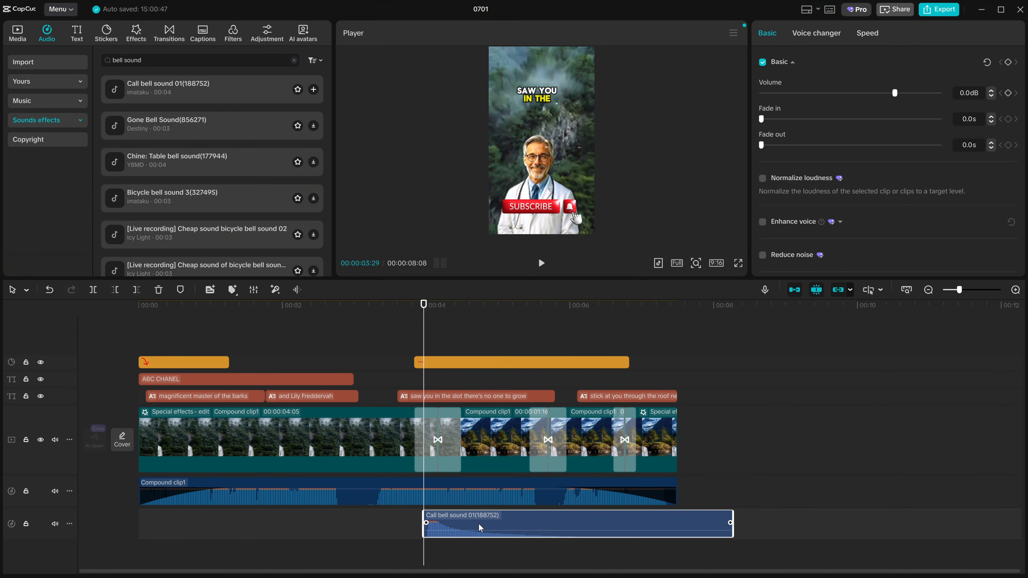
drag(731, 526, 555, 536)
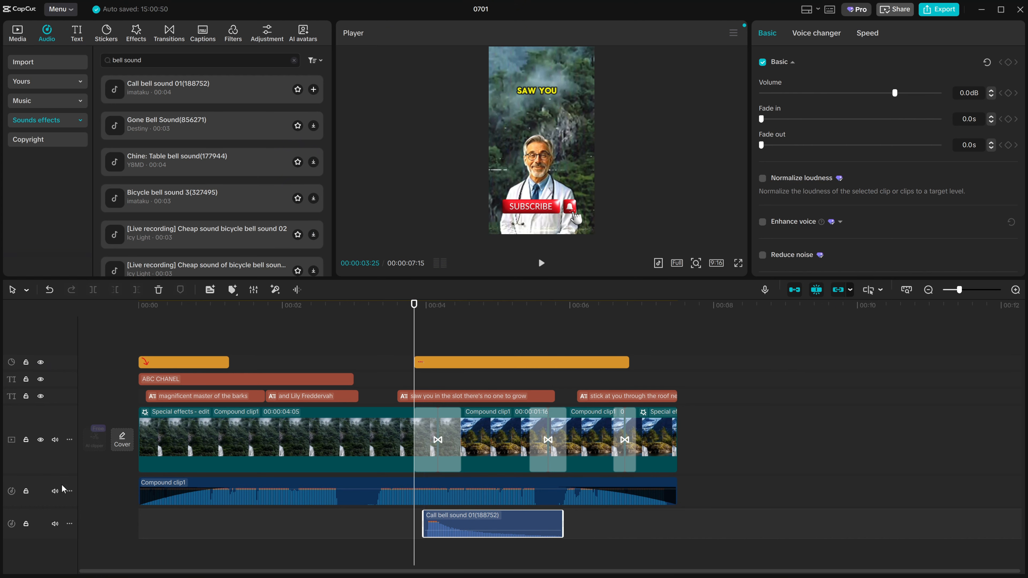
Mute the Compound clip1 audio track, play the section with the bell sound, and return the playhead to 00:00:03:29
click(55, 491)
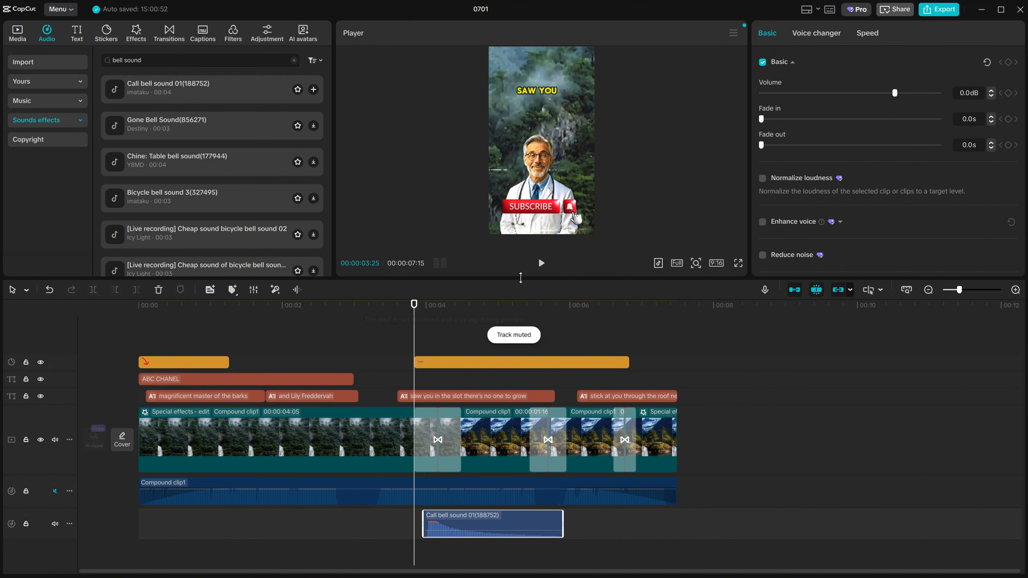
click(542, 264)
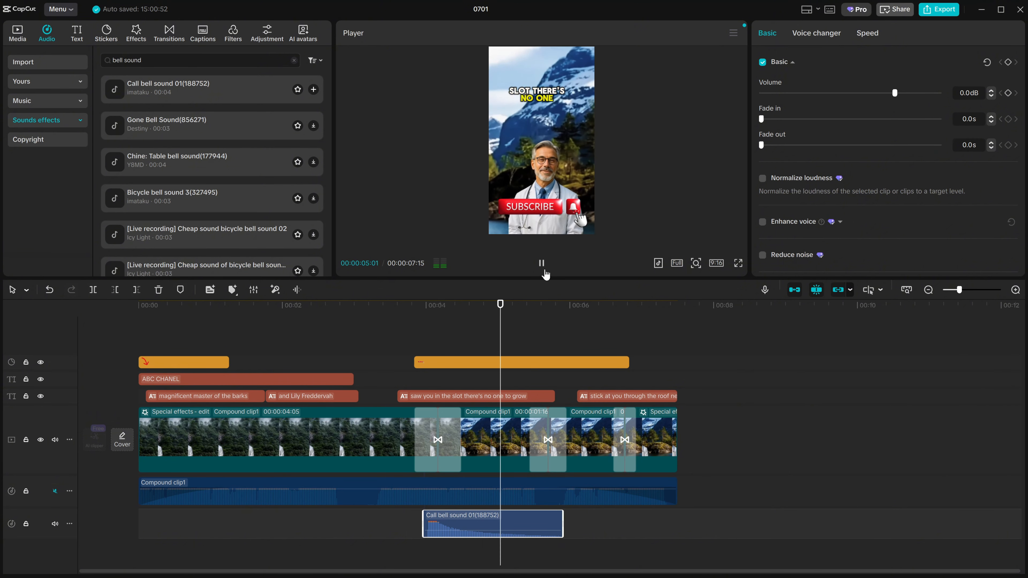
click(543, 263)
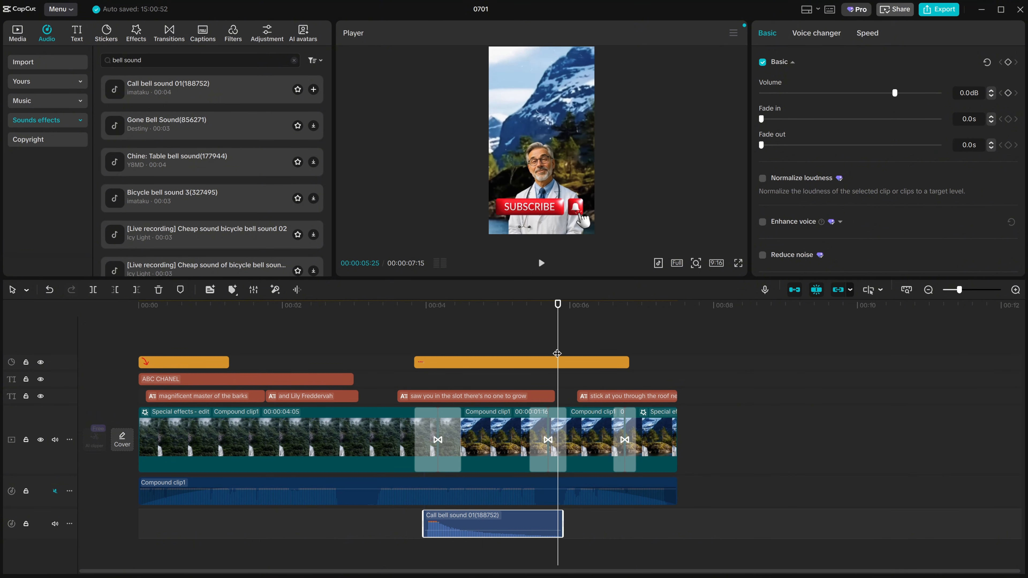
drag(557, 353, 423, 354)
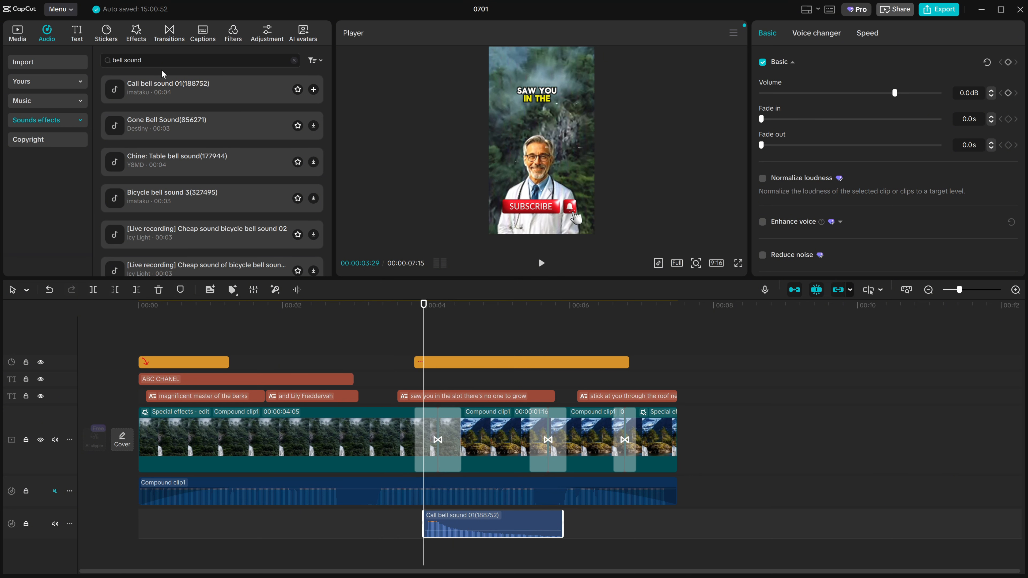
Search the sound effects for "hand clapping"
click(116, 61)
text(hand)
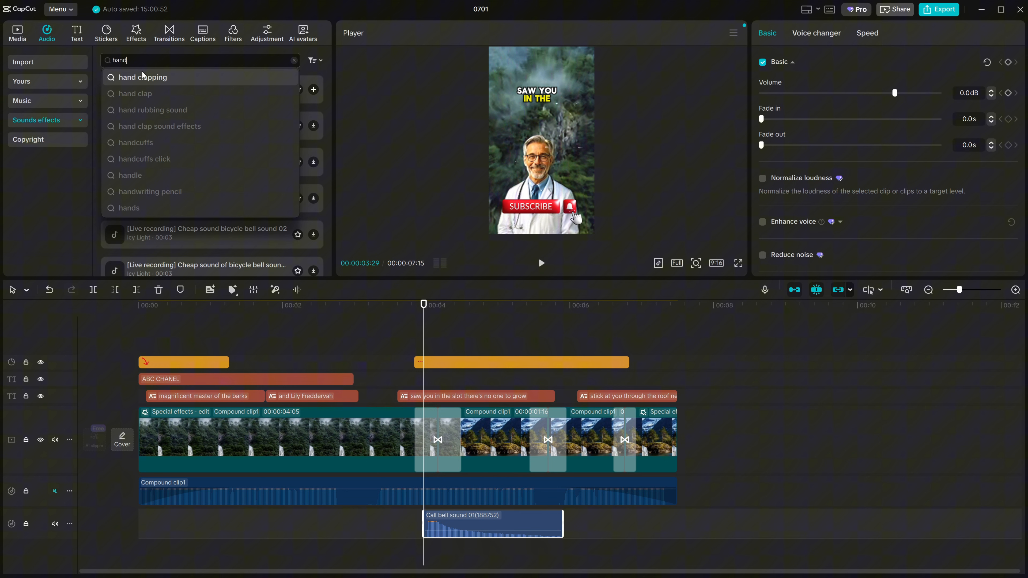
click(143, 77)
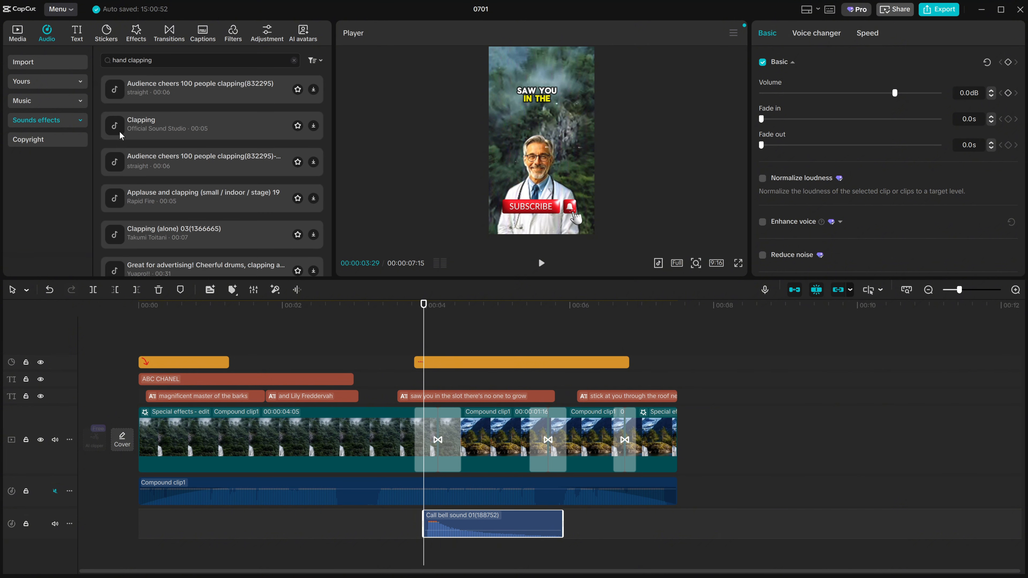
Audition several clapping results, including Clapping, Audience cheers, Applause and clapping, Clapping (alone) 03, and the cheerful drums advertising sound
click(149, 133)
click(177, 93)
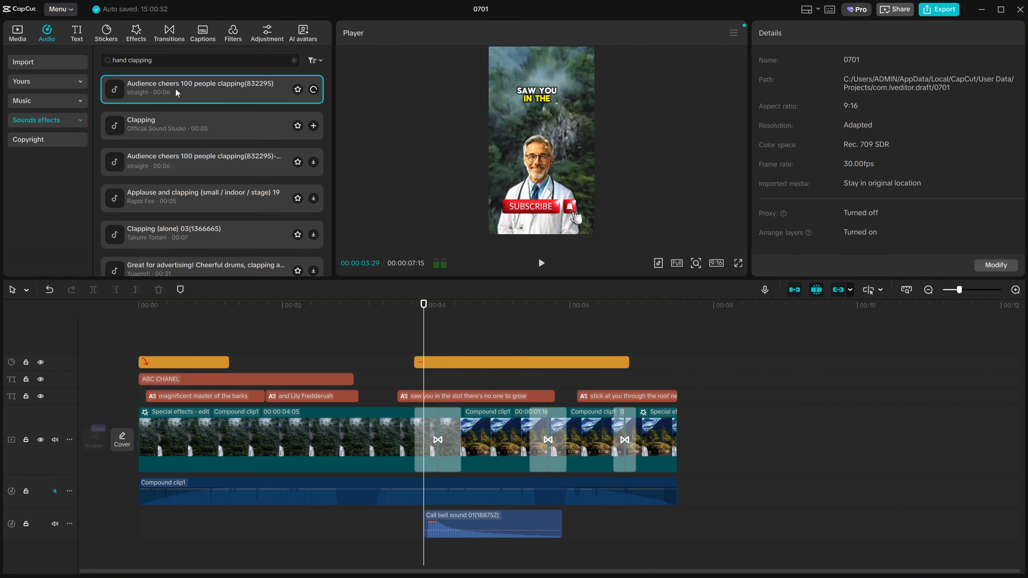
click(181, 187)
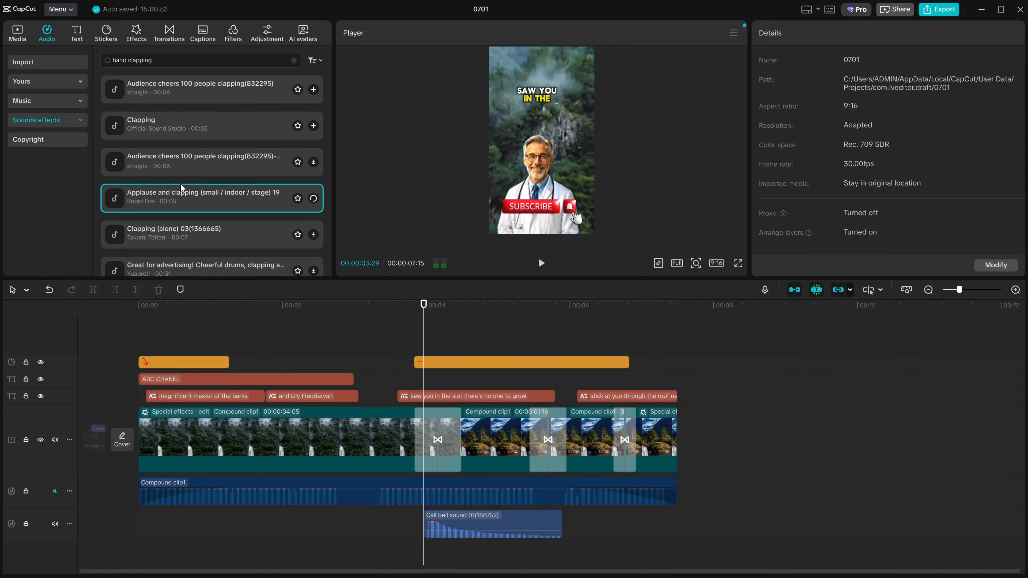
scroll(199, 195, down, 1)
click(205, 179)
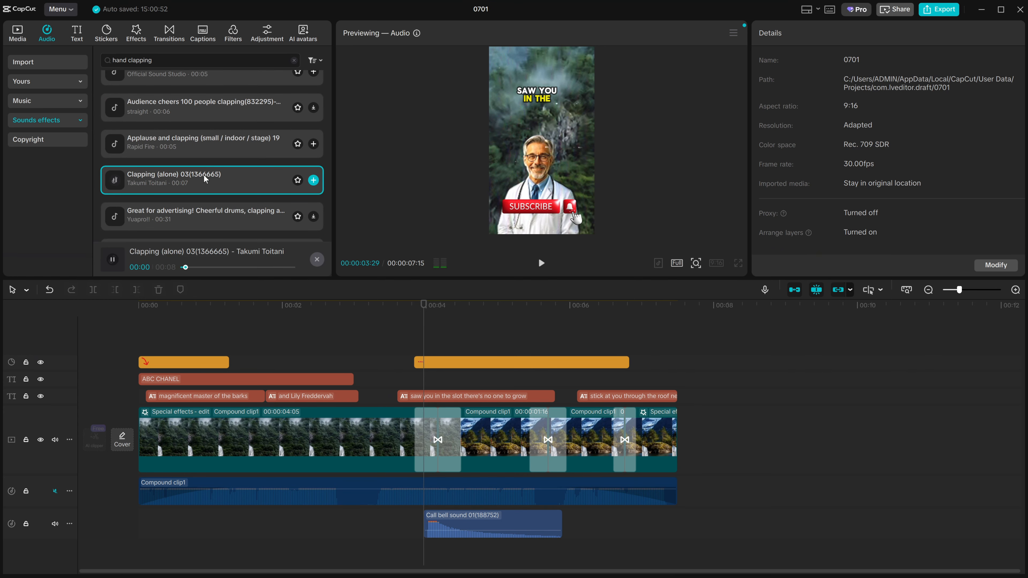
click(208, 219)
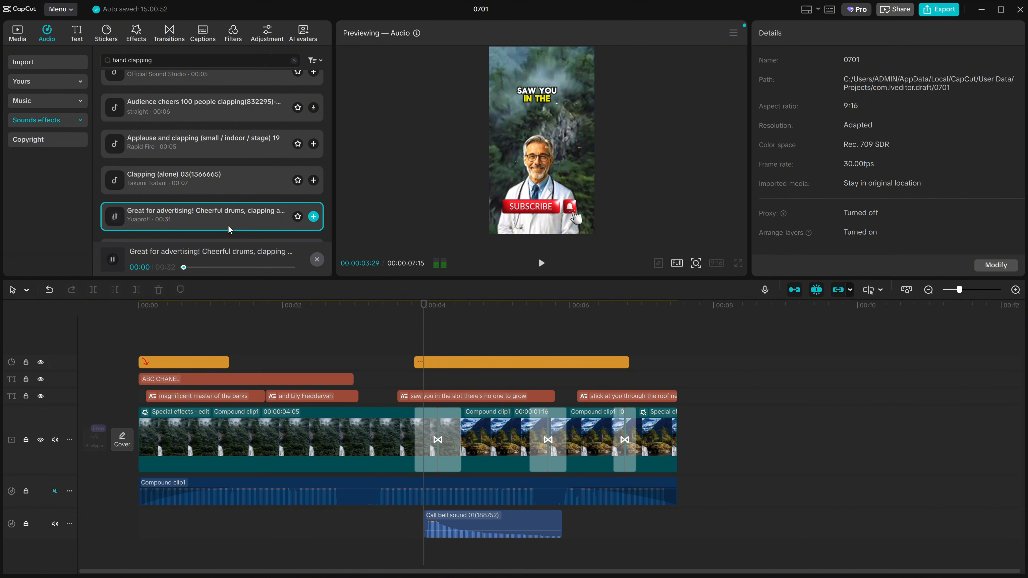
drag(228, 223, 177, 235)
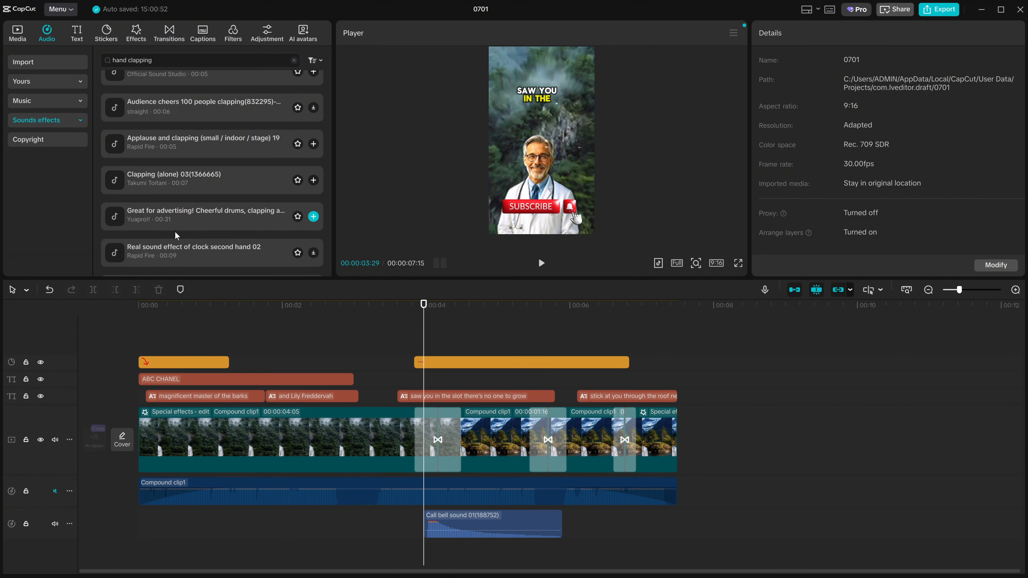
scroll(182, 231, down, 3)
scroll(182, 182, up, 4)
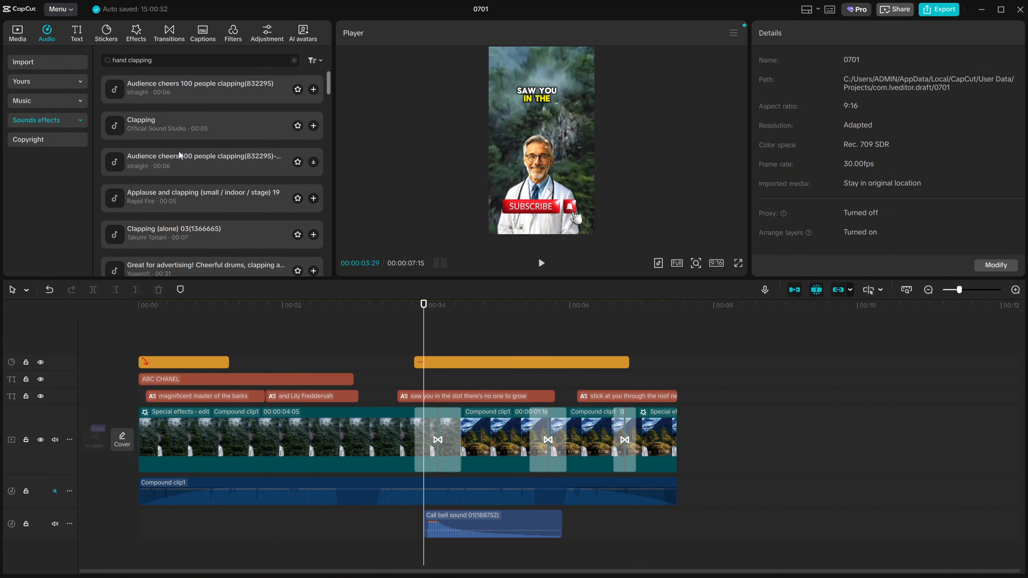
Add Audience cheers 100 people clapping(832295) near the start of a new track below the bell sound, and shorten it to about 3 seconds
click(145, 92)
drag(158, 96, 176, 539)
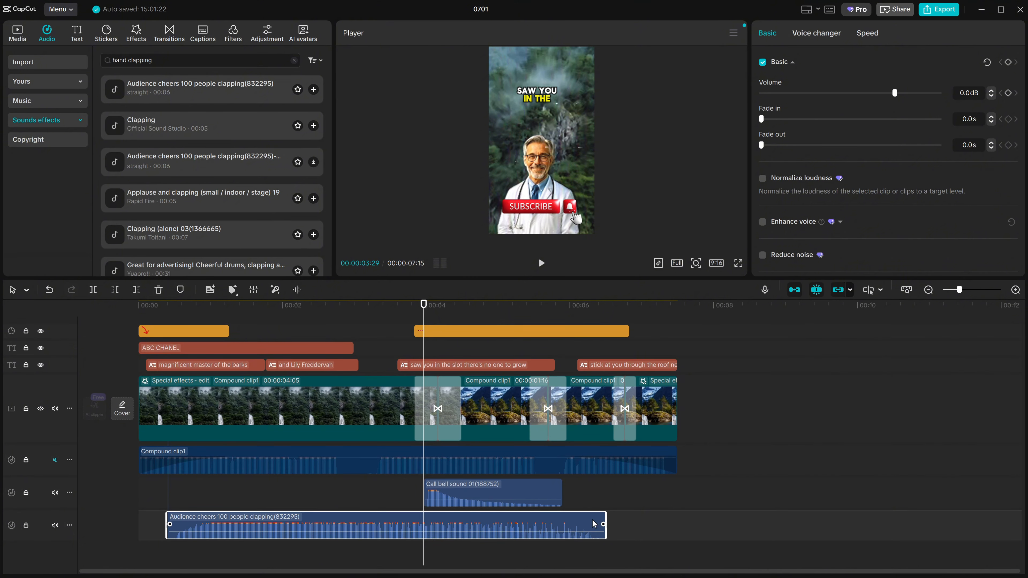
drag(605, 525, 393, 524)
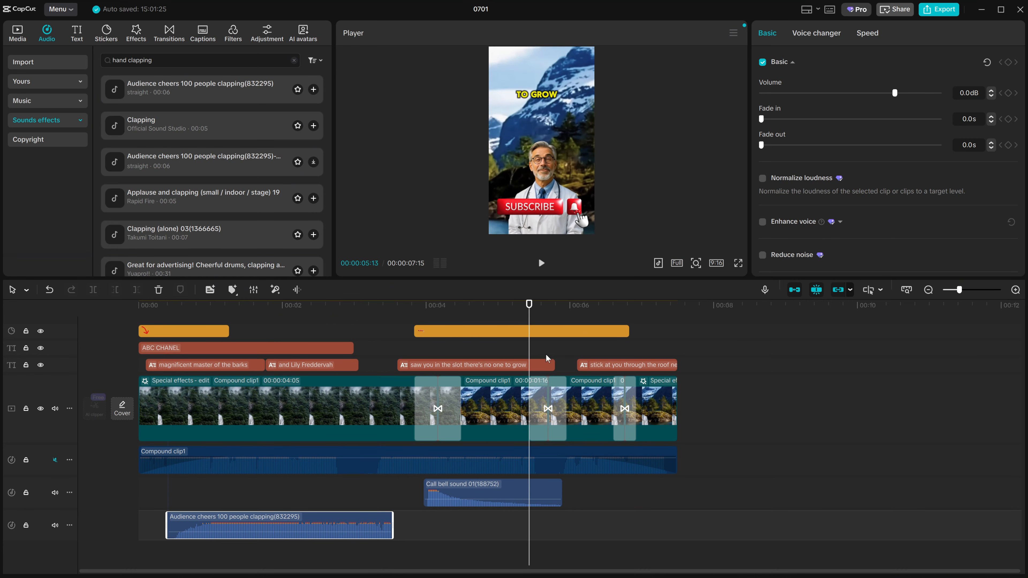
Apply the featured Clear II filter to the compound clip segment between the last two transitions, with the playhead at 00:00:06:06
click(529, 333)
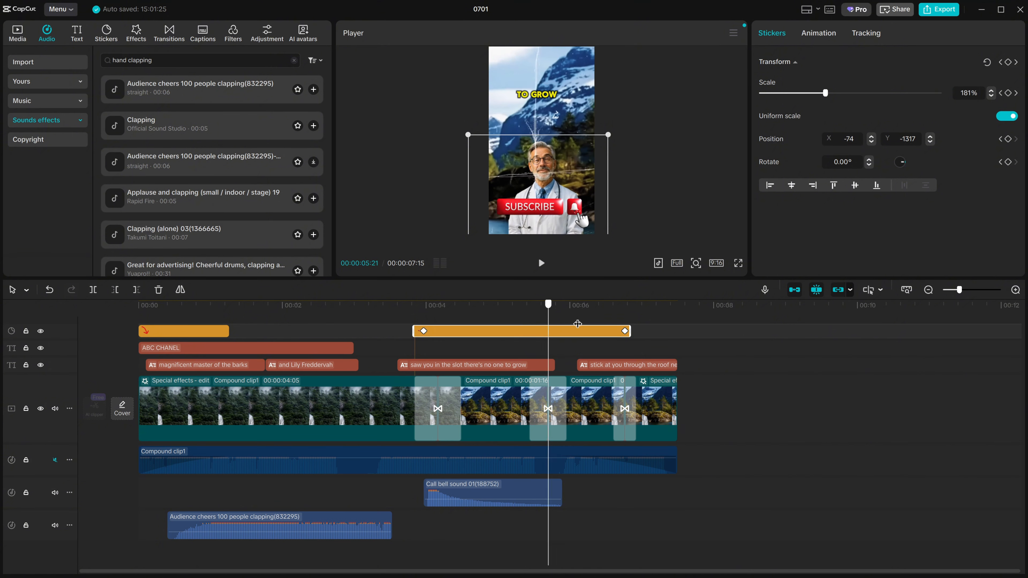
click(637, 405)
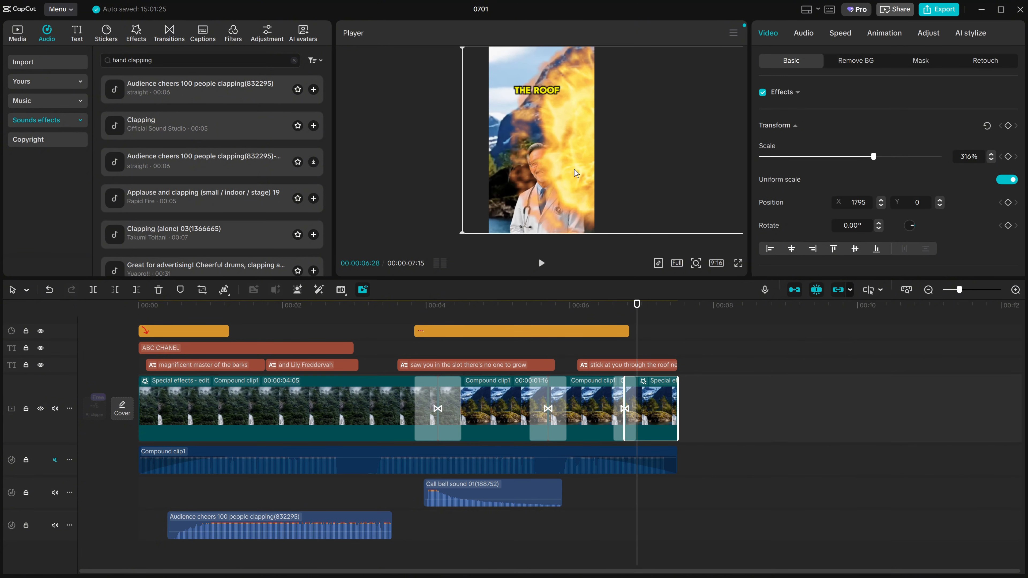
click(584, 329)
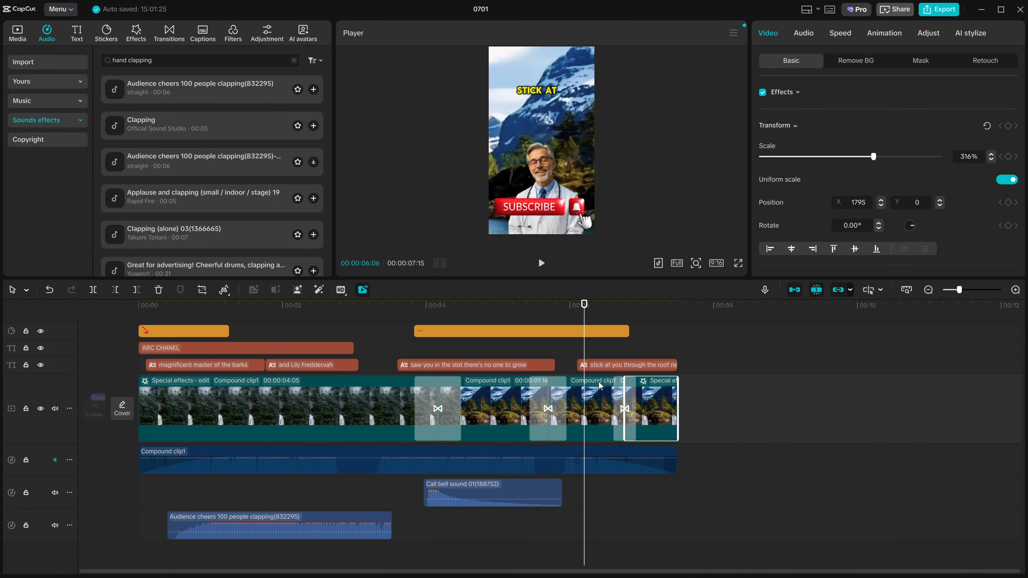
click(600, 405)
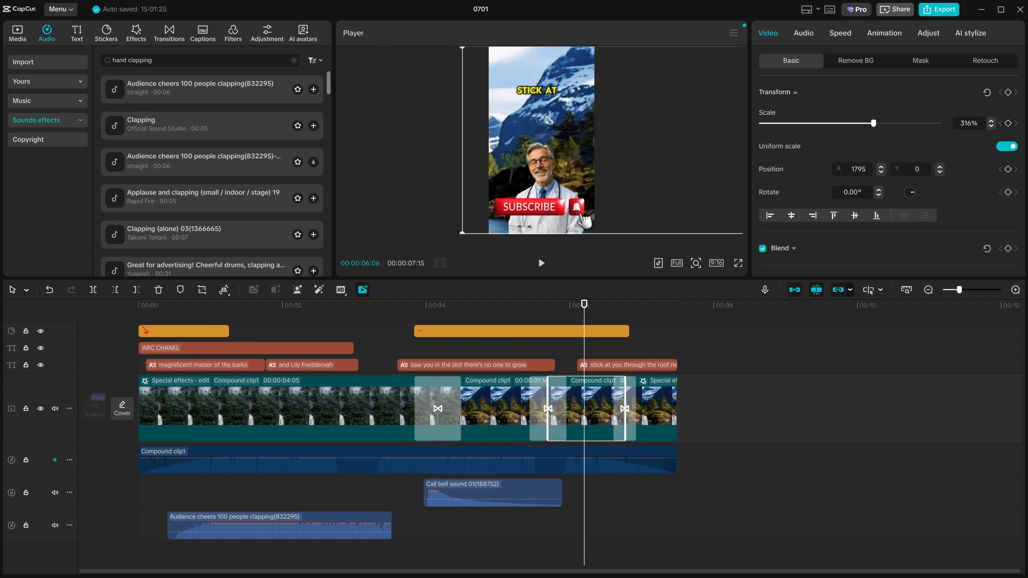
click(233, 35)
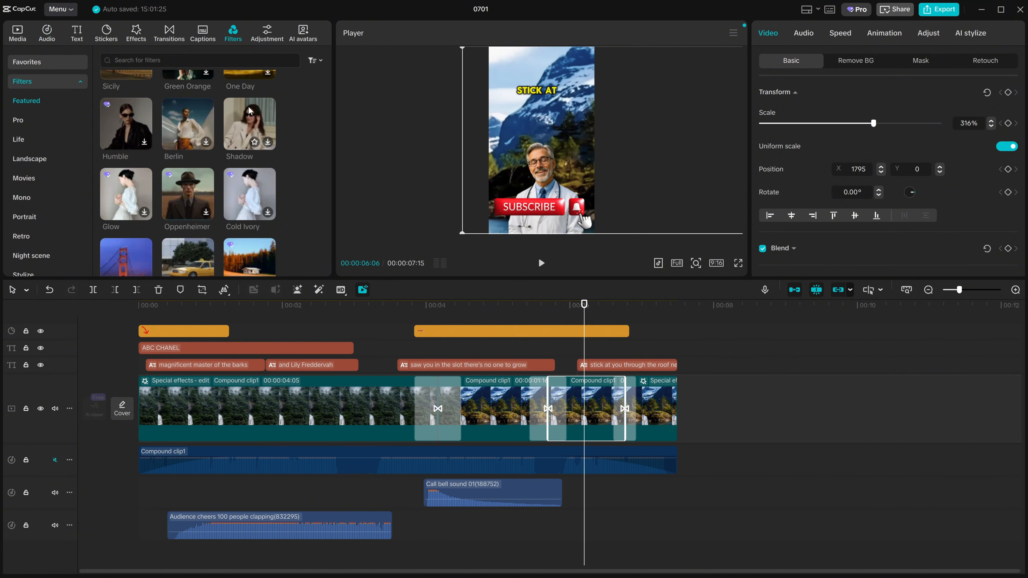
scroll(227, 122, up, 5)
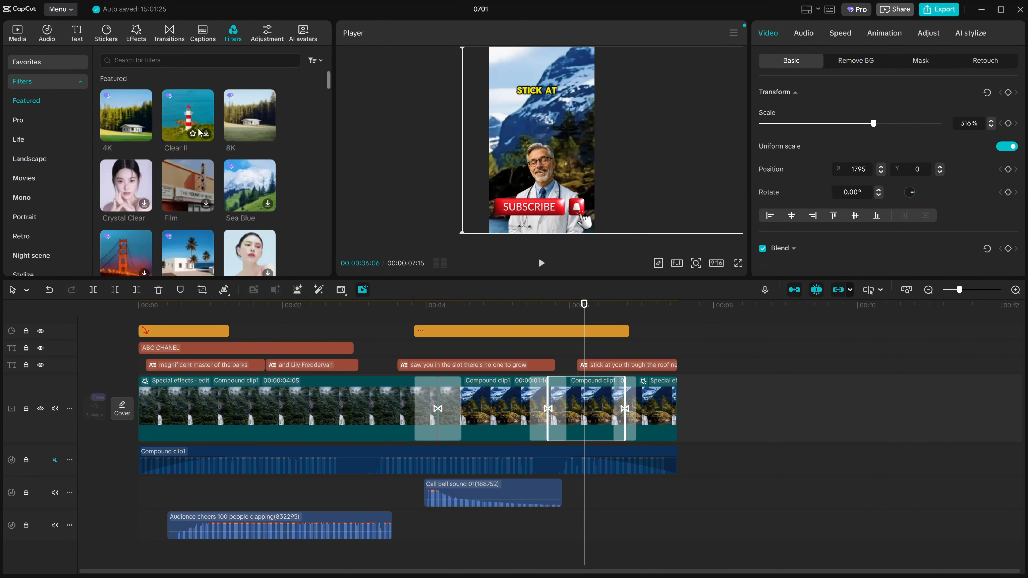
drag(200, 133, 555, 419)
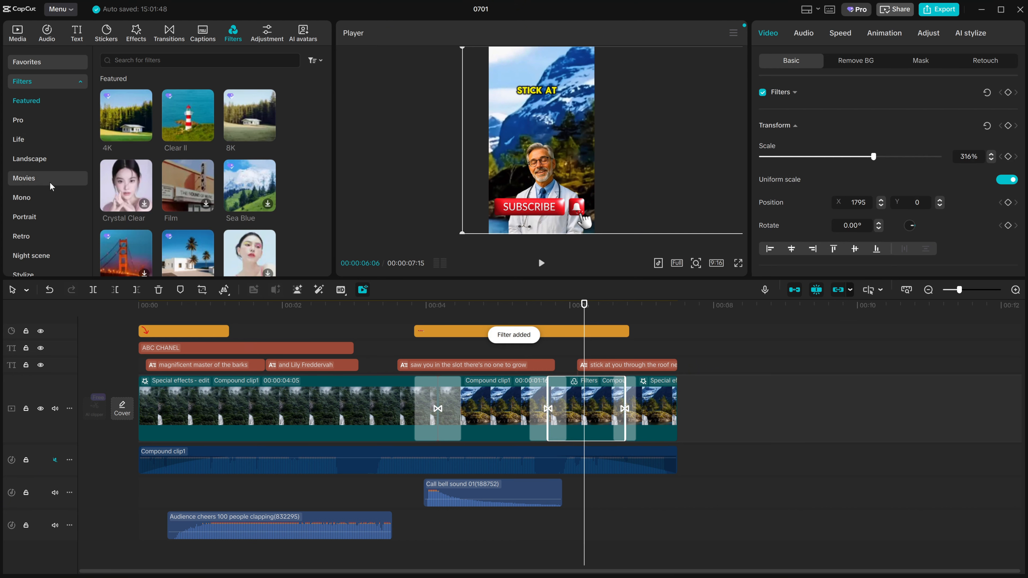
Search the filters for "black", and replace the selected segment's filter with BW 3
text(blac)
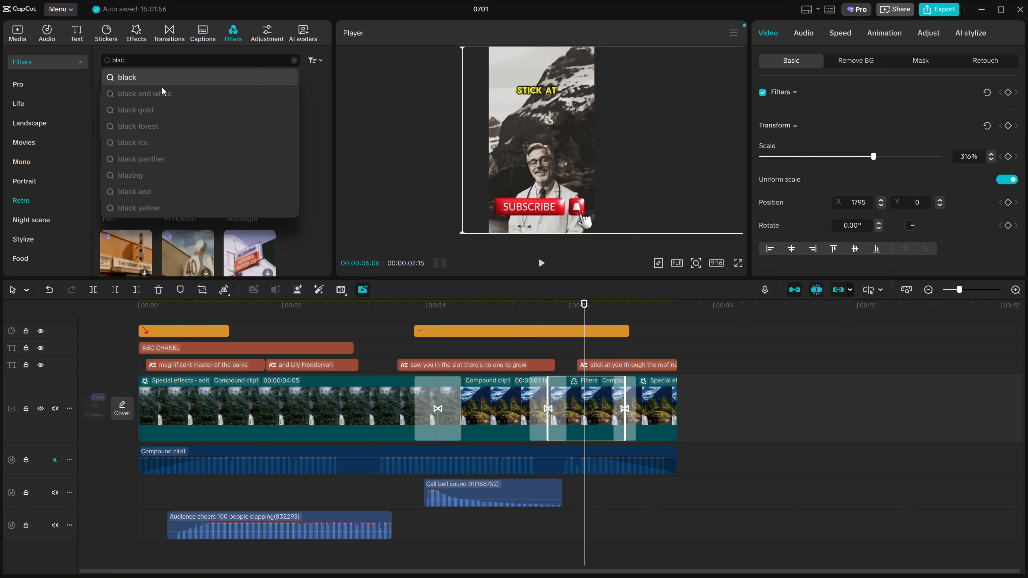
text(k)
key(Return)
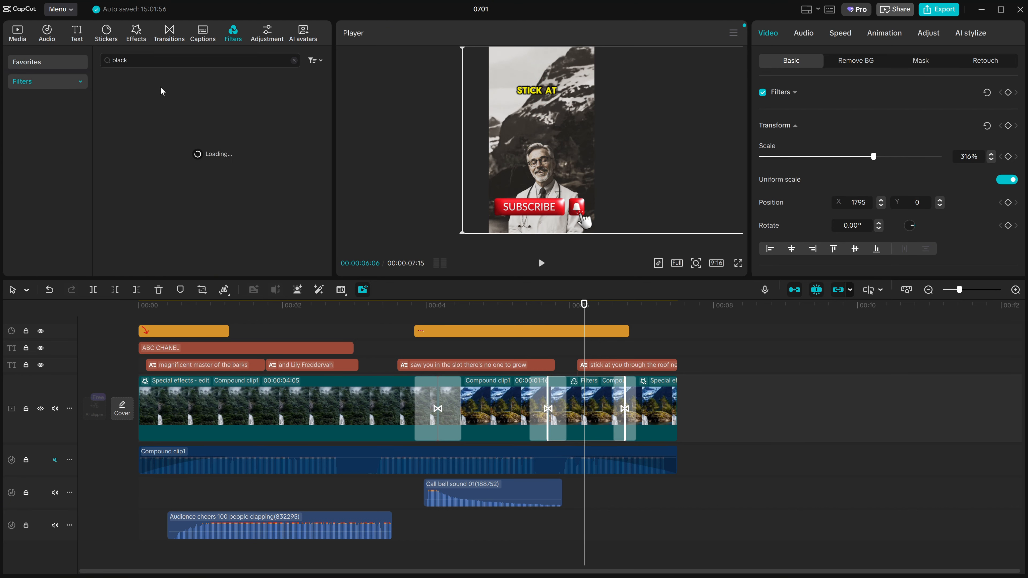
drag(125, 106, 583, 411)
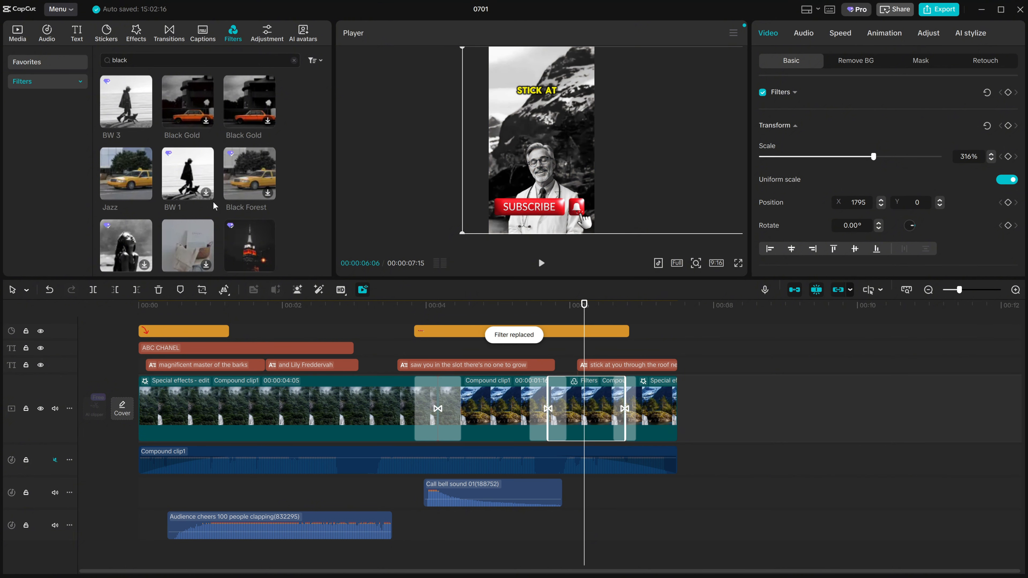
Review the edited video by scrubbing through the timeline and playing the section from 00:00:05:00
drag(582, 318, 392, 408)
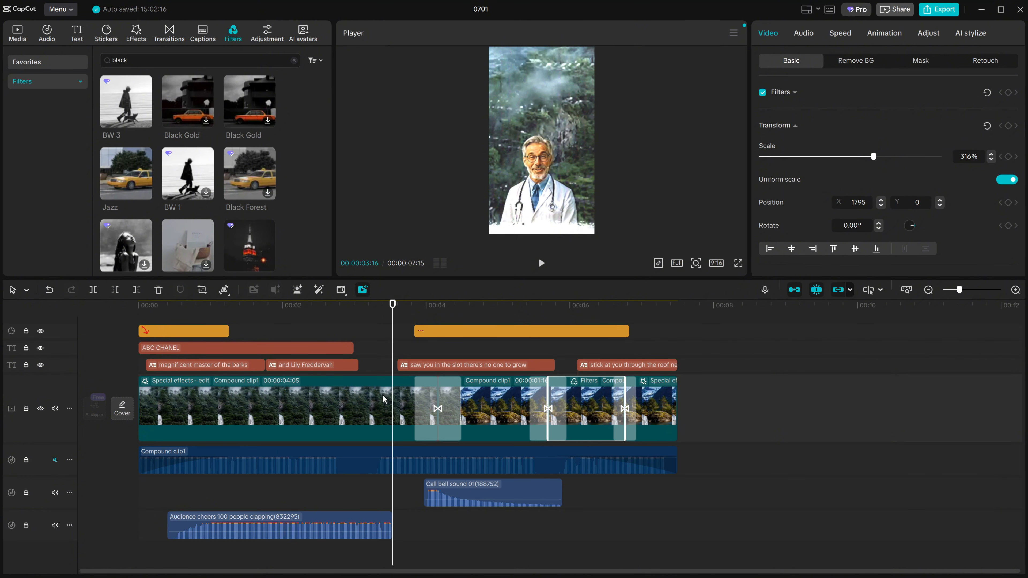
drag(394, 334, 647, 366)
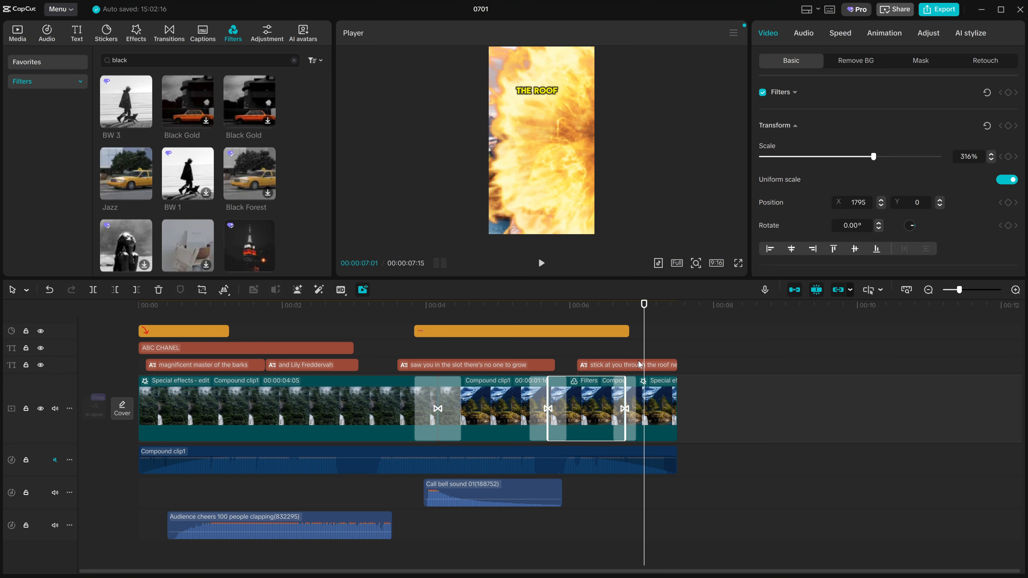
drag(644, 350, 498, 359)
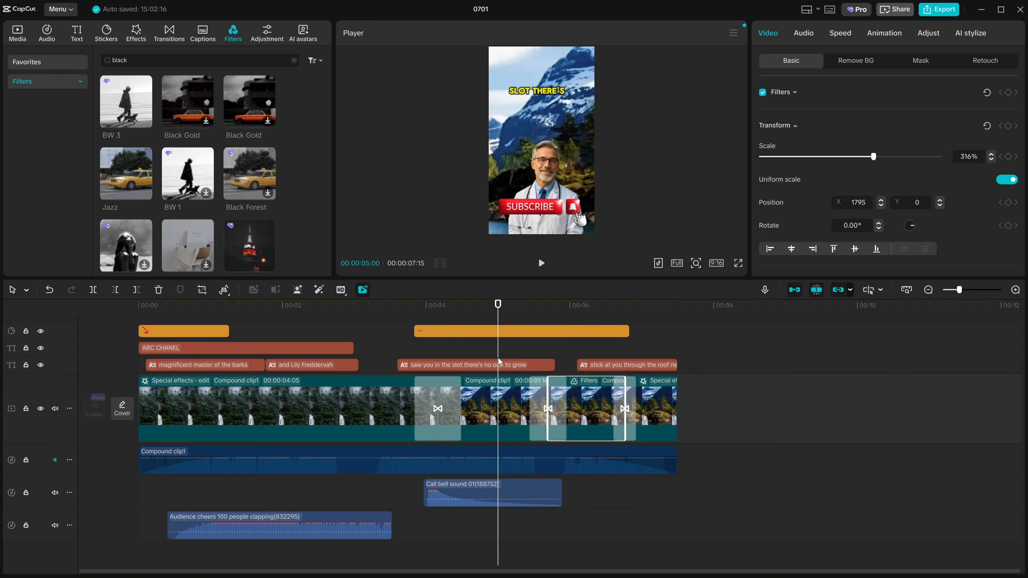
key(space)
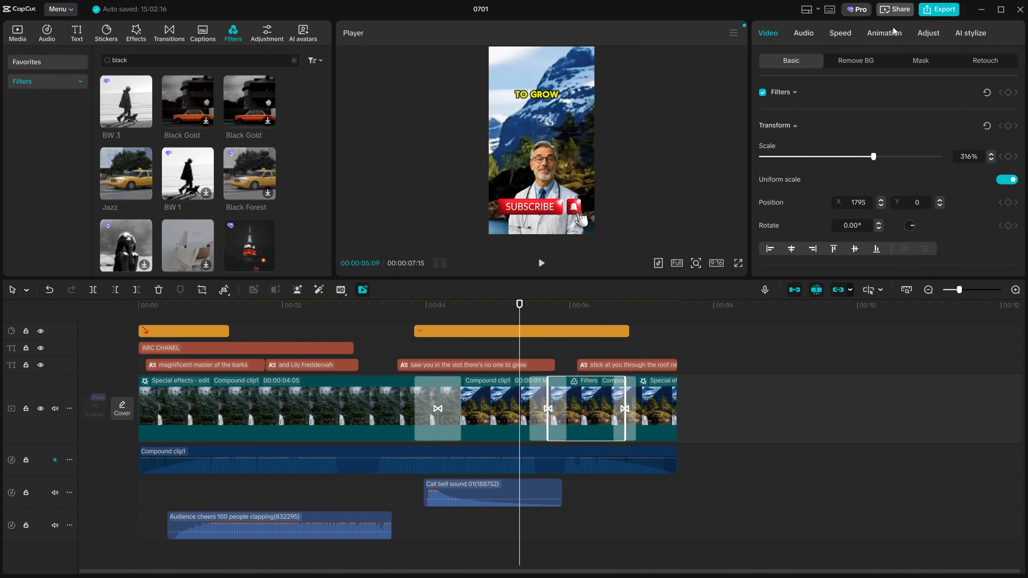
Open the export settings, name the video "video 1", and choose 4K resolution
click(931, 13)
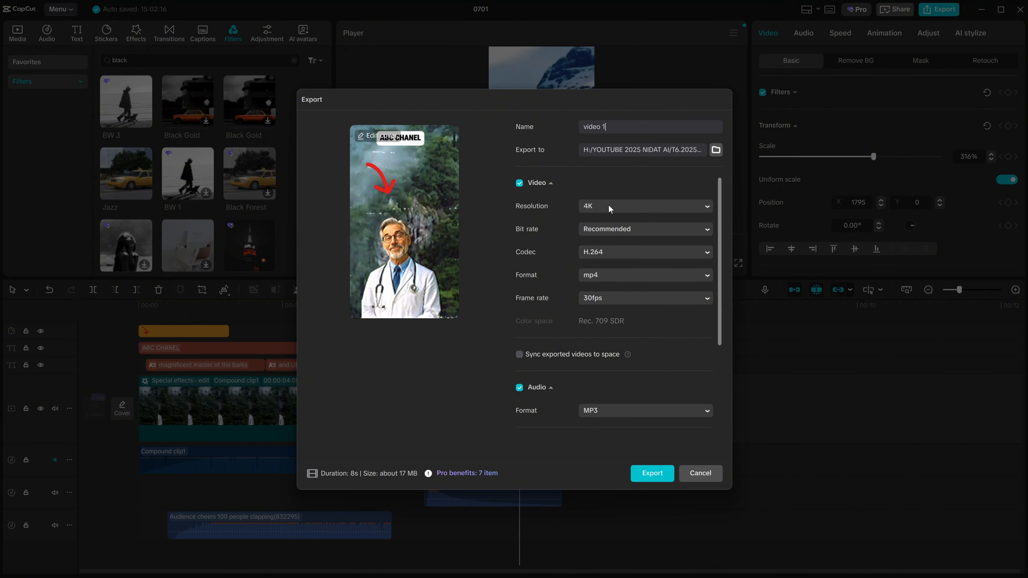
click(623, 202)
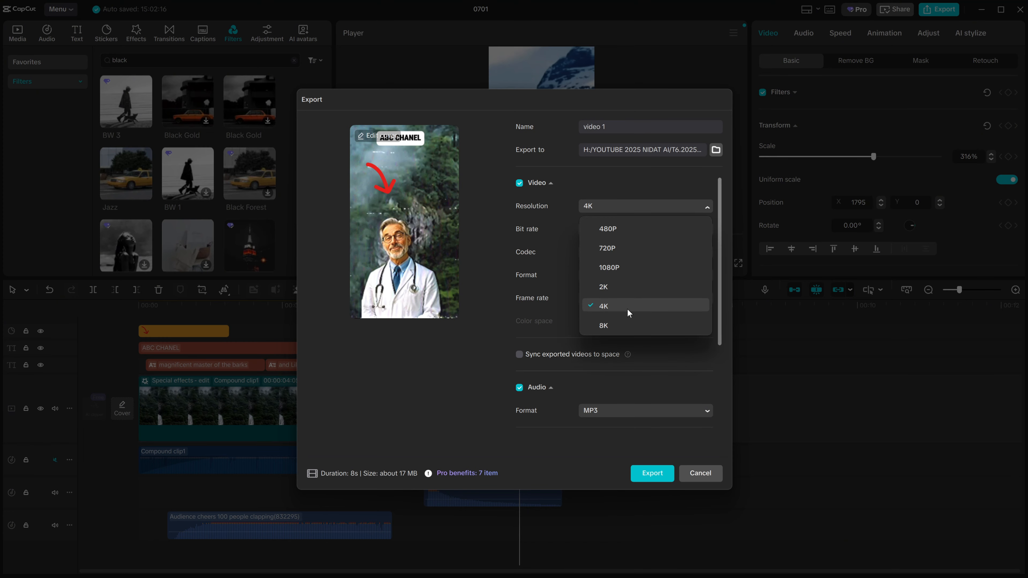
click(626, 309)
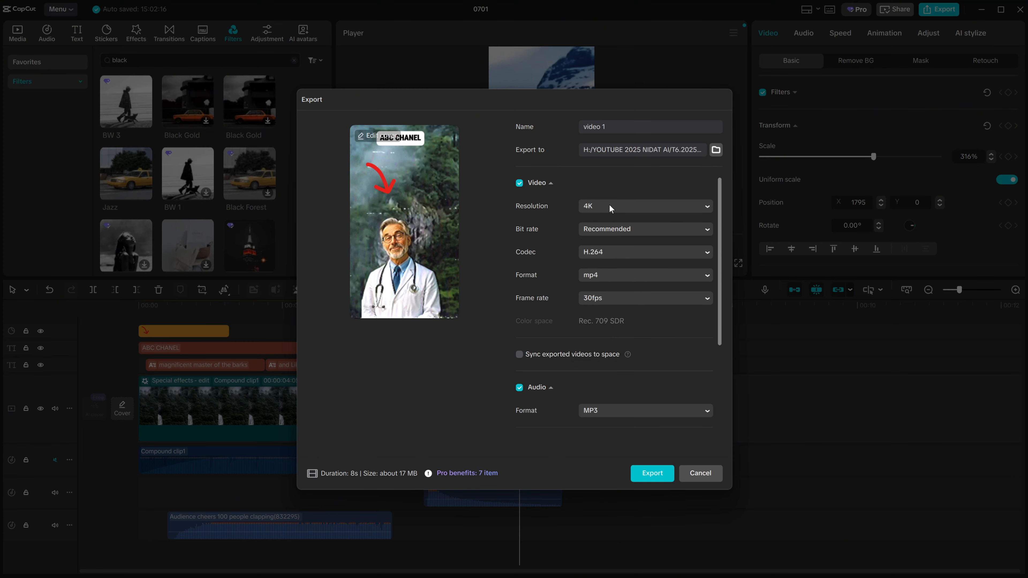